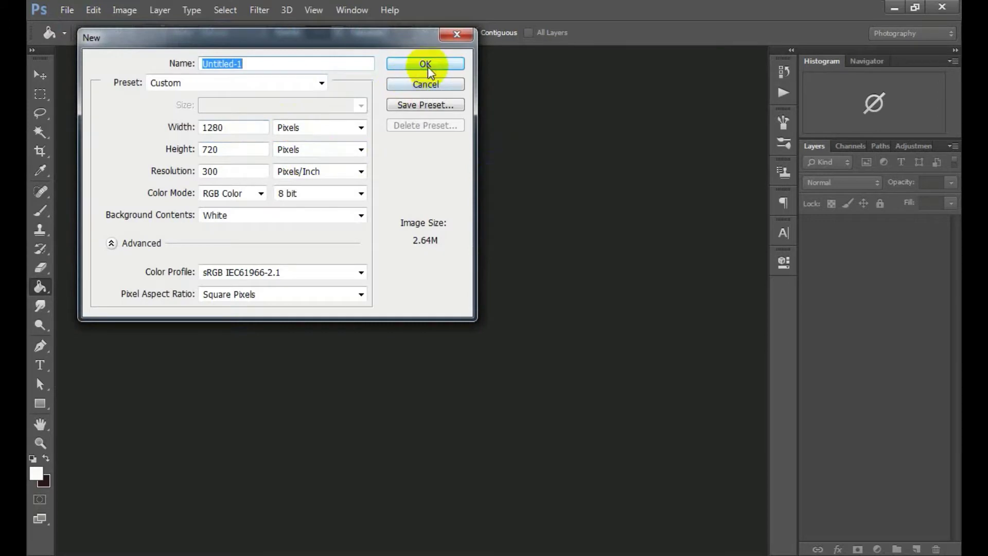
# Create a new 1280 × 720 pixel document at 300 pixels/inch with a white background and dock its window.
pyautogui.click(425, 65)
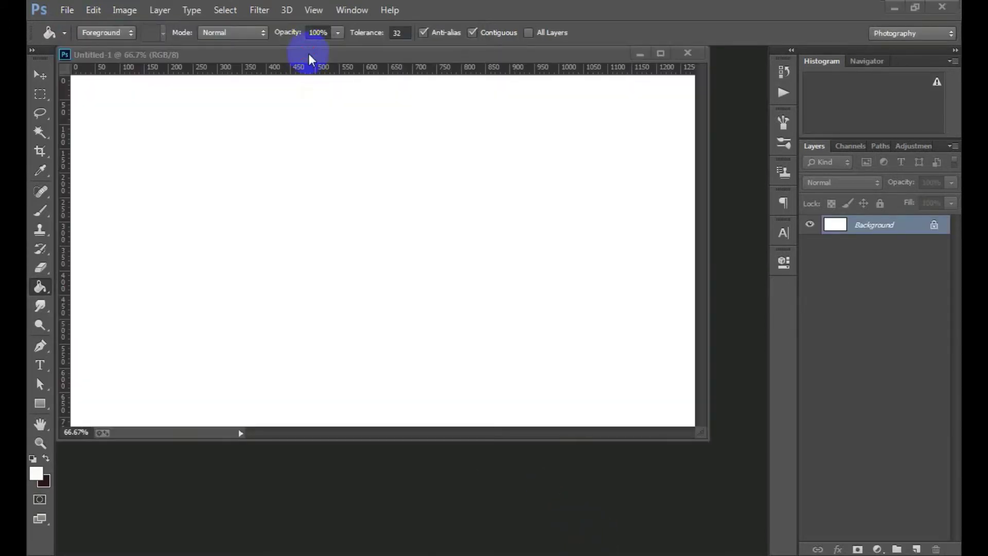
pyautogui.click(278, 58)
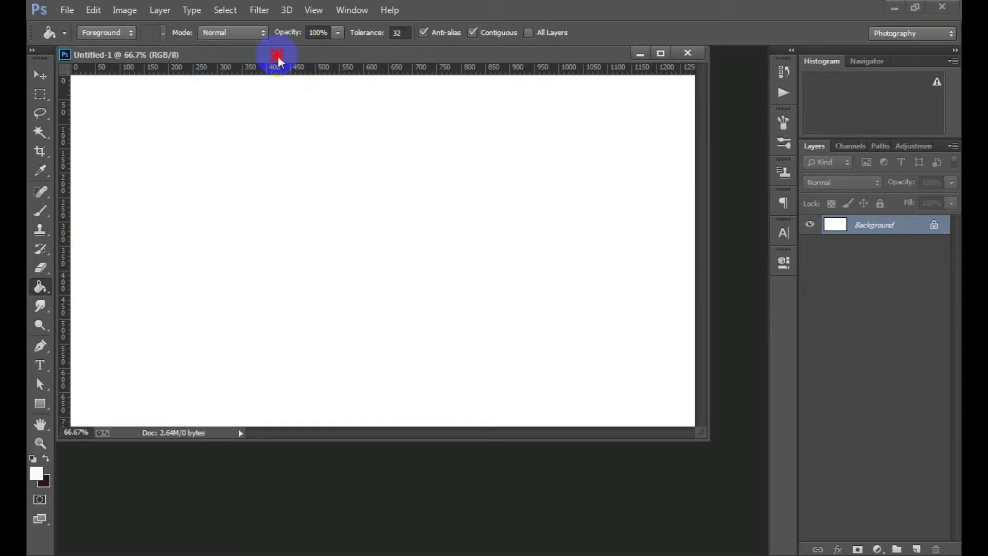
pyautogui.moveTo(278, 61); pyautogui.dragTo(236, 54)
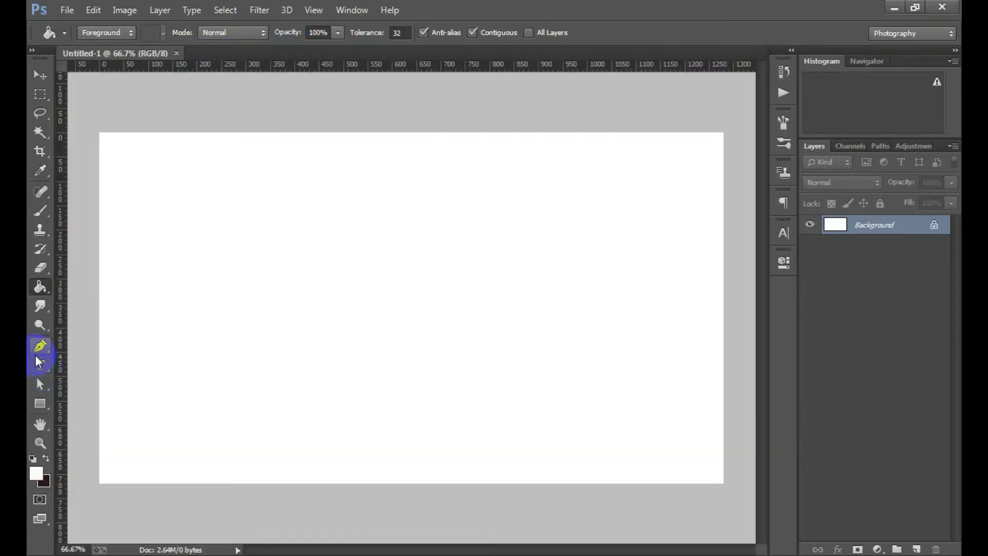
# Fill the white canvas with the dark brown color 2b1616 using the Paint Bucket.
pyautogui.click(41, 477)
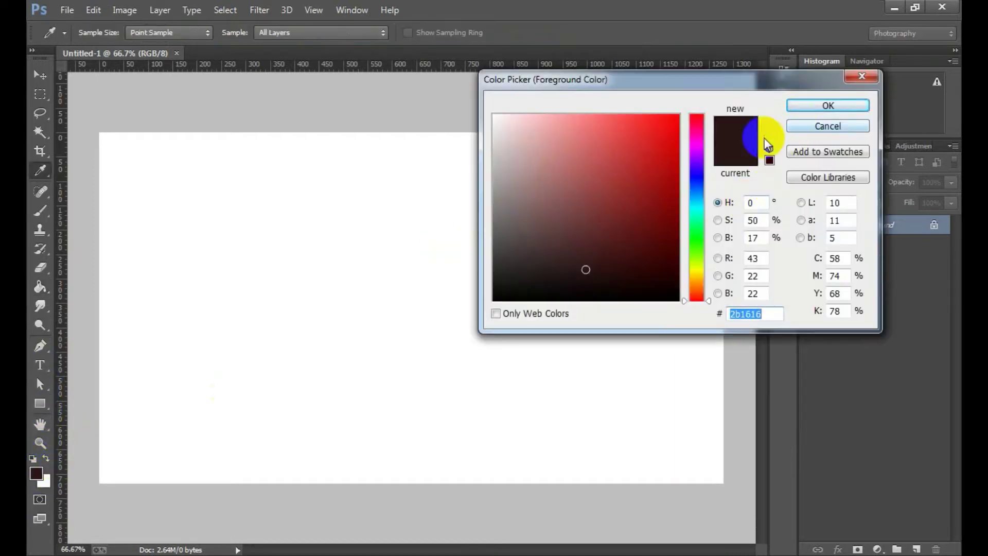
pyautogui.click(806, 106)
pyautogui.click(41, 287)
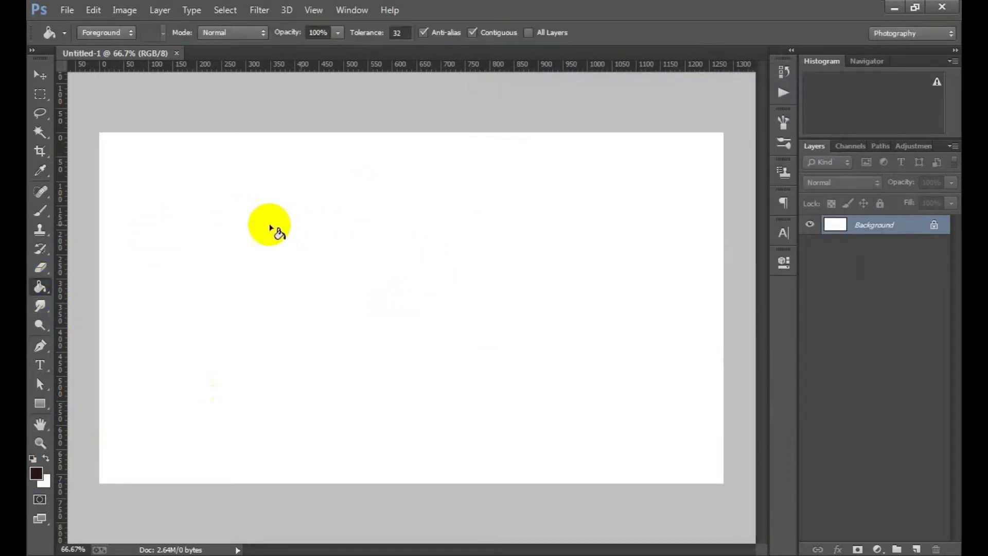
pyautogui.click(329, 462)
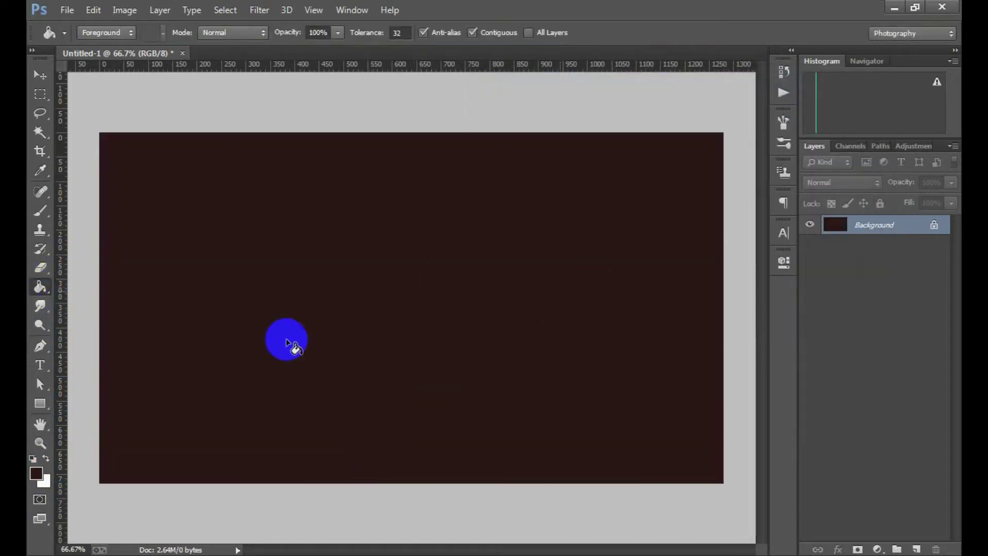
# Set the foreground color to the lighter brown 382222 and fill the Background layer with it.
pyautogui.click(38, 475)
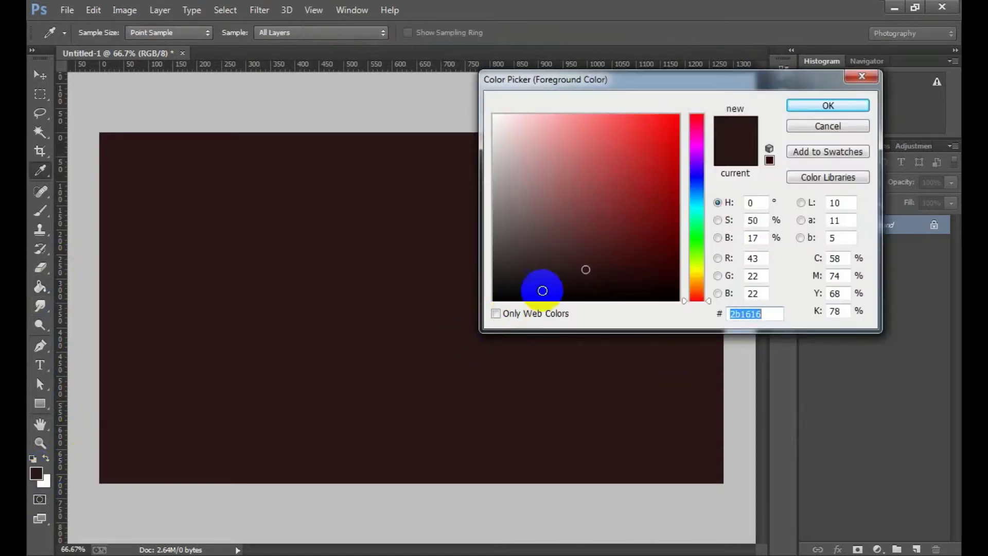
pyautogui.click(564, 260)
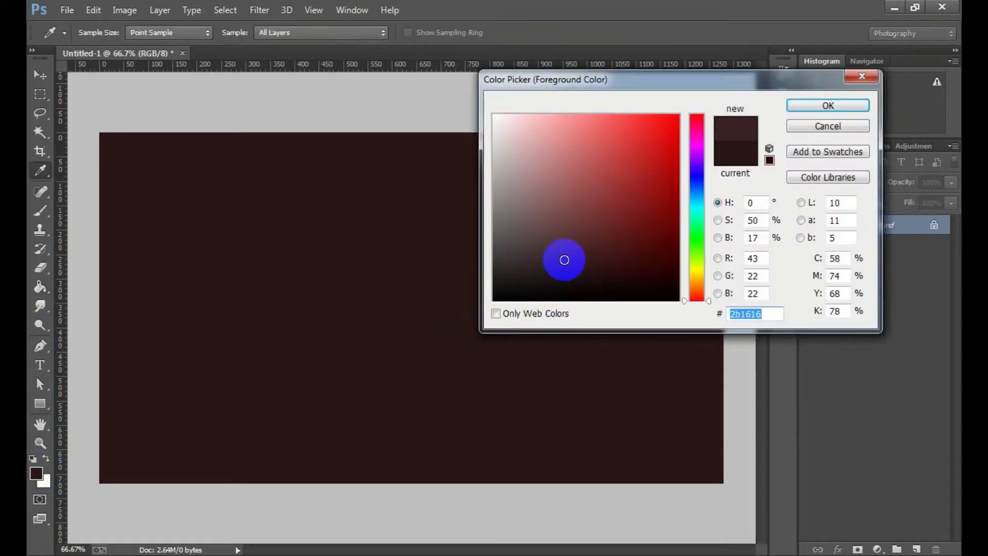
pyautogui.click(801, 101)
pyautogui.press('g')
pyautogui.click(320, 270)
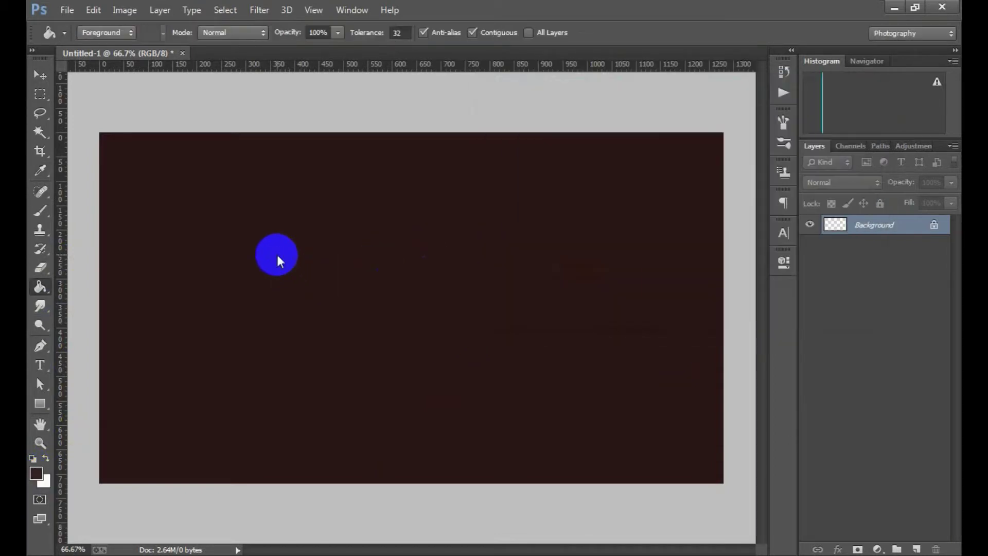
pyautogui.click(277, 257)
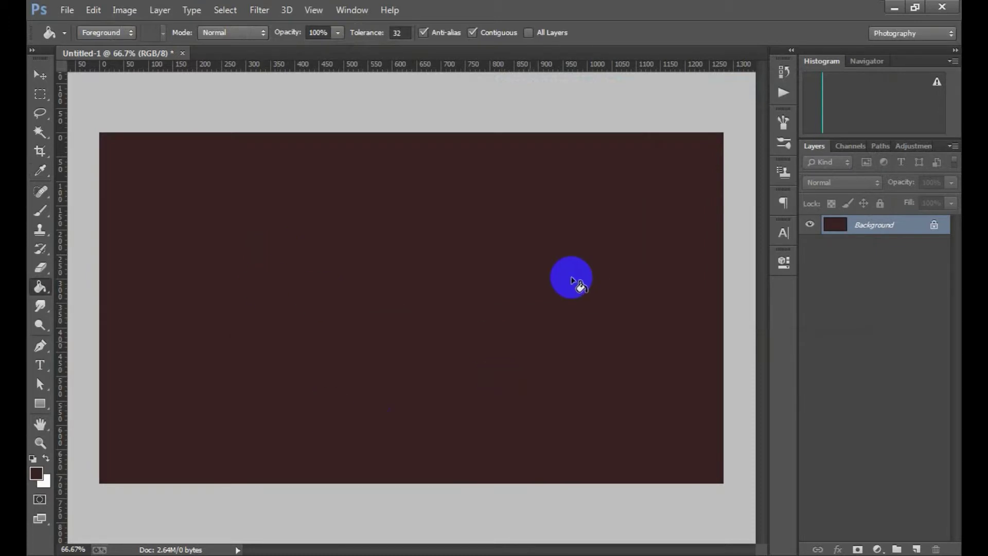
pyautogui.click(37, 477)
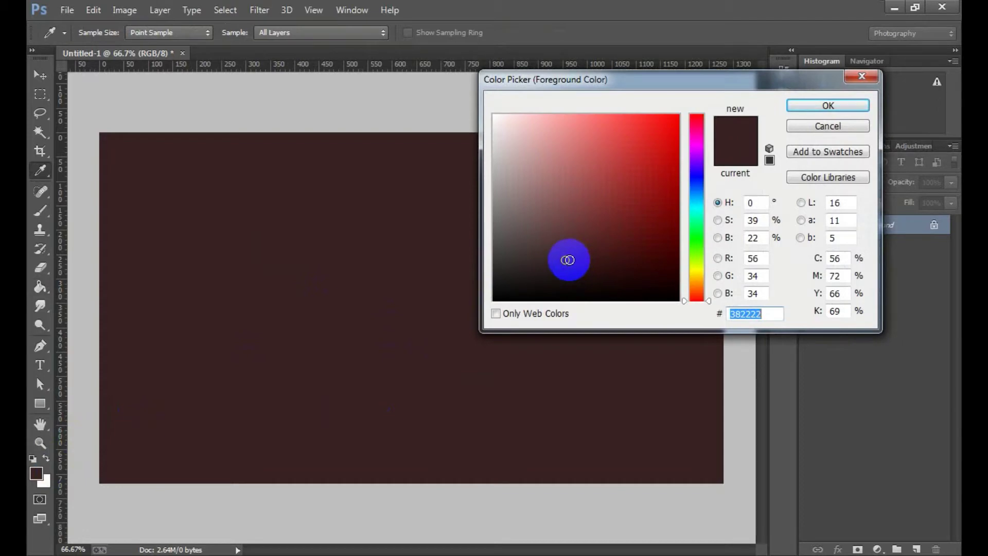
pyautogui.click(570, 263)
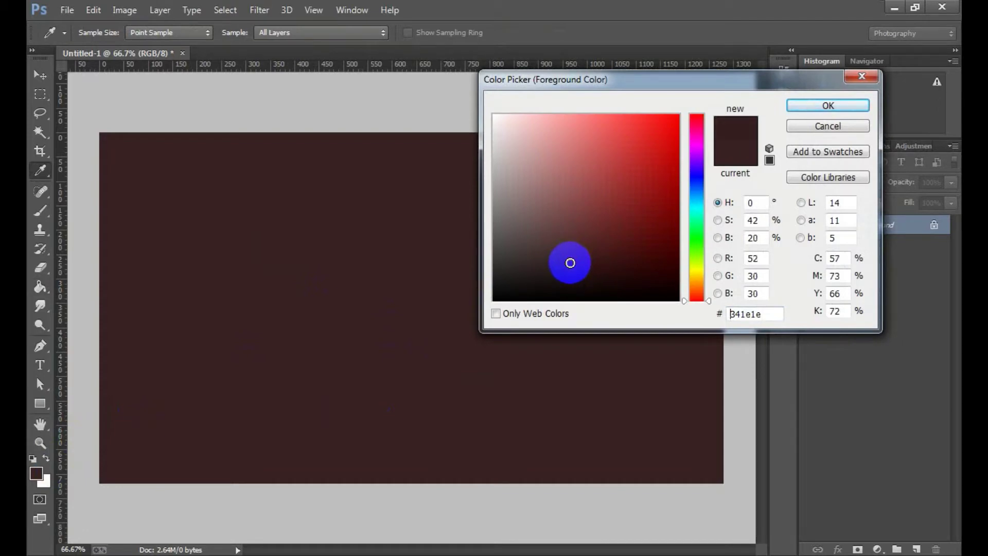
pyautogui.click(567, 260)
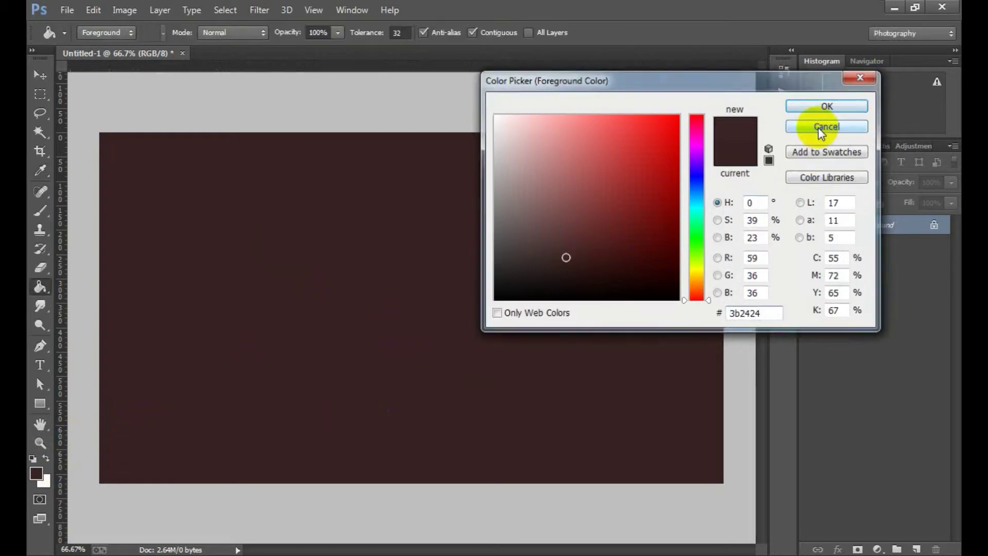
pyautogui.click(818, 127)
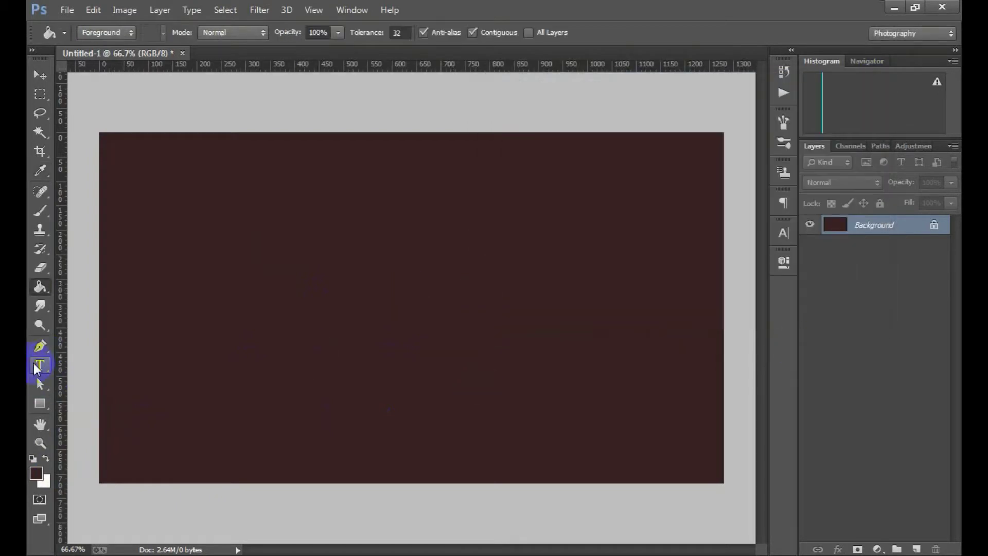
# Add a horizontal text layer reading MOCKUP in Mangal Regular at 40.87 pt across the canvas.
pyautogui.click(39, 365)
pyautogui.click(240, 333)
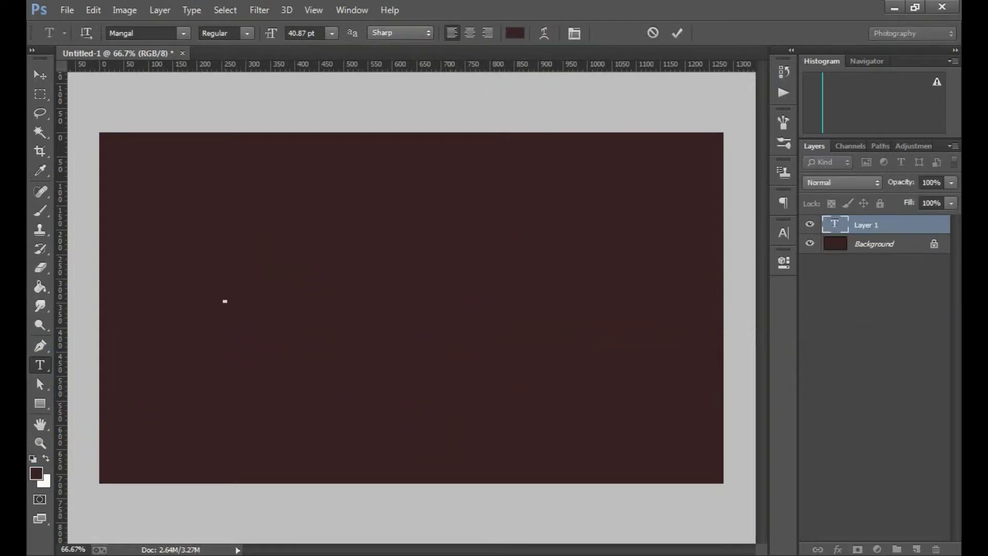
pyautogui.write('PhotoshopS6')
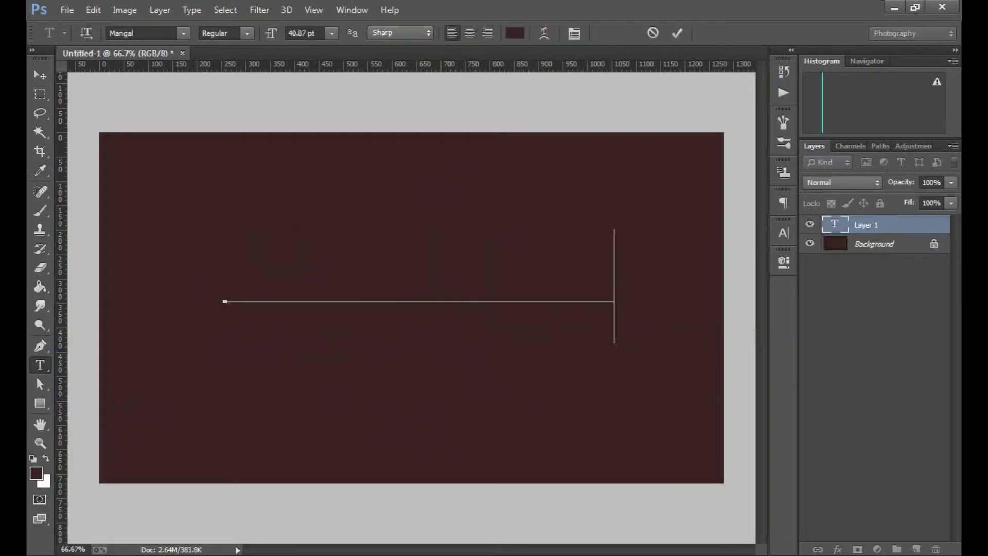
pyautogui.click(676, 34)
pyautogui.click(868, 228)
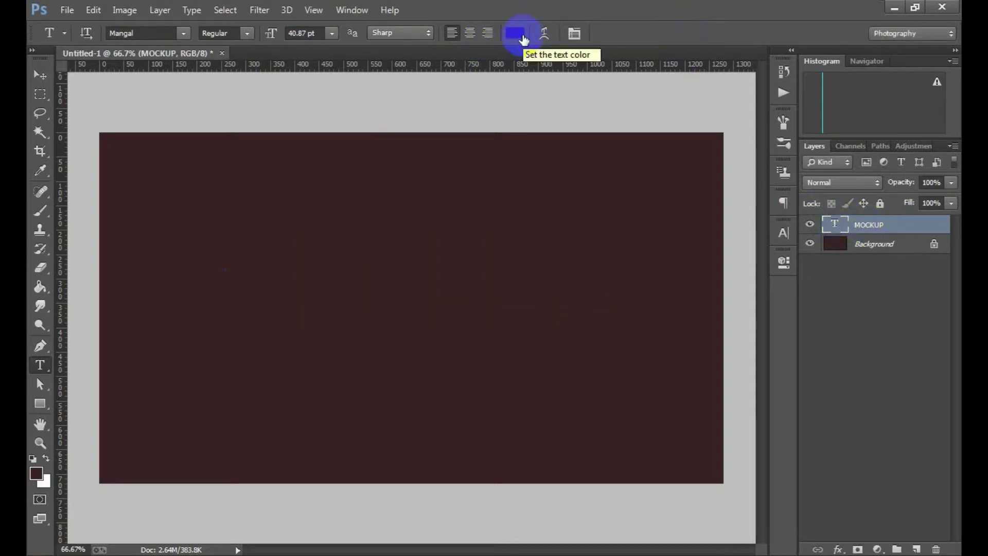
# Change the MOCKUP text color to white (ffffff) and collapse the character settings.
pyautogui.click(783, 234)
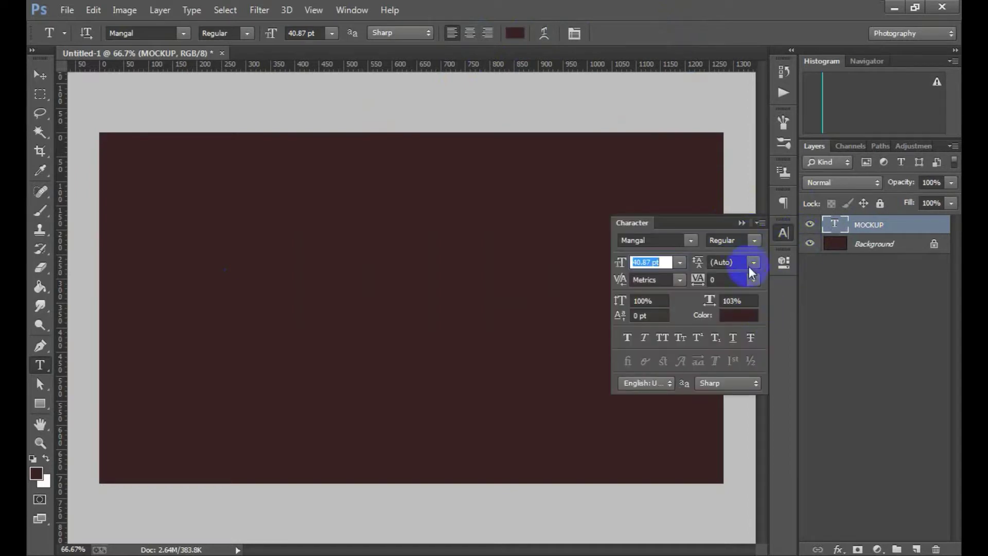
pyautogui.click(738, 315)
pyautogui.write('ffffff')
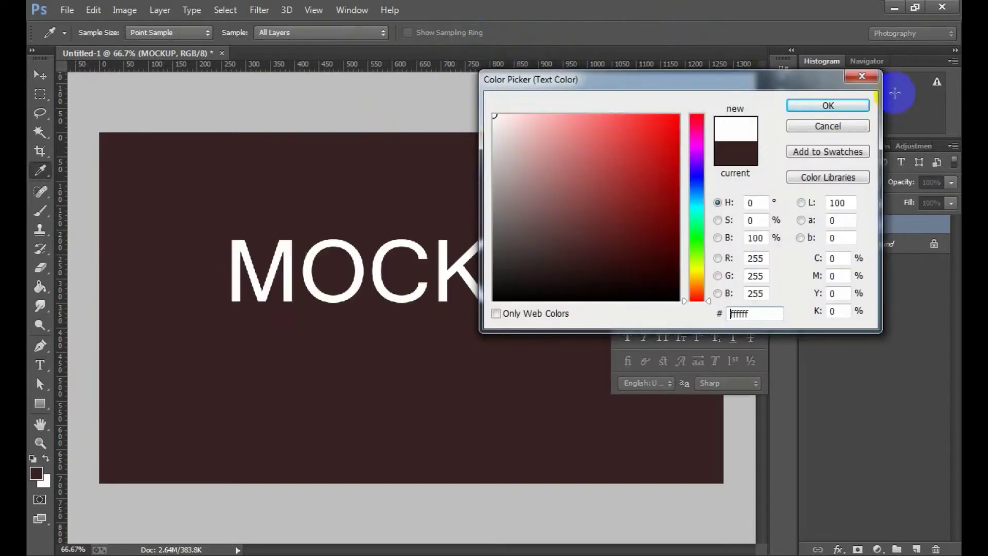
pyautogui.click(834, 106)
pyautogui.click(876, 251)
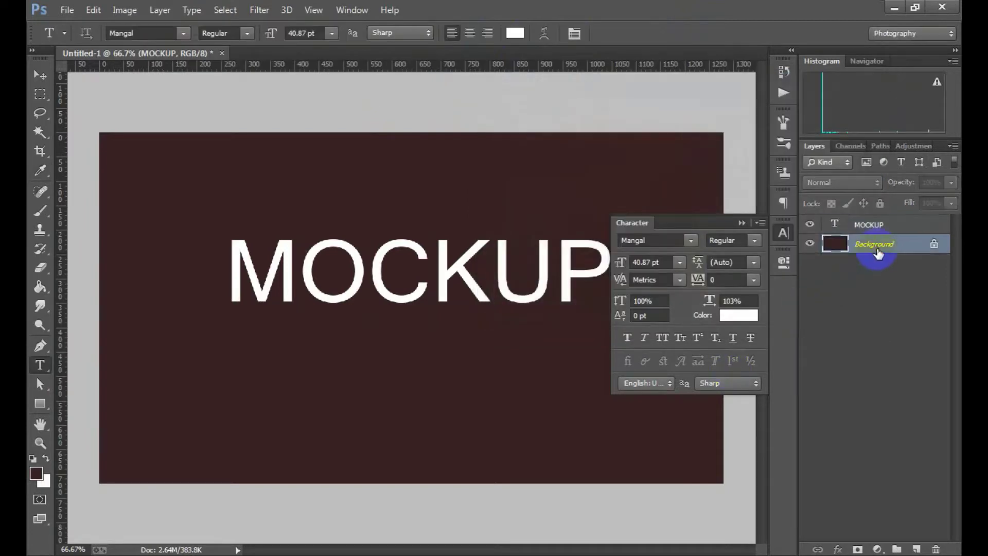
pyautogui.click(742, 222)
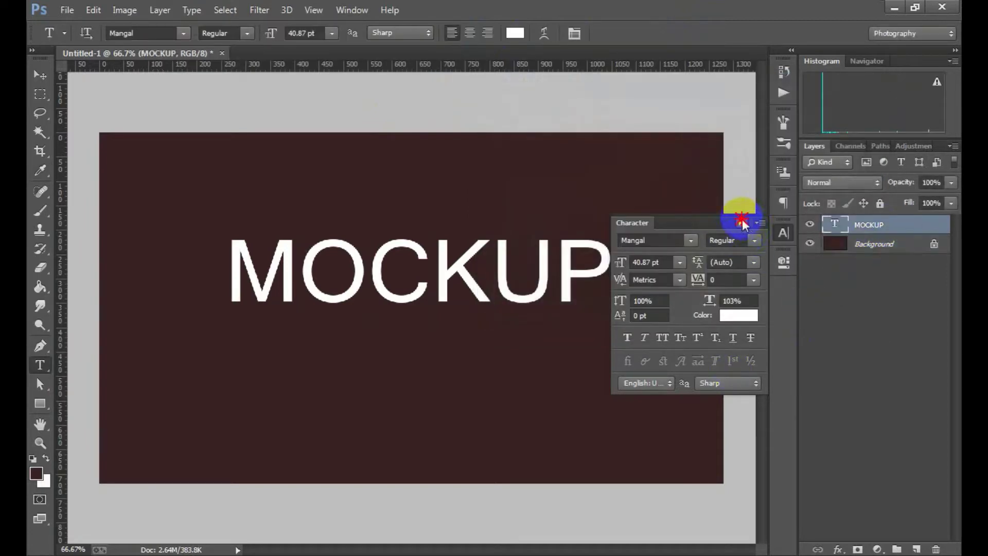
# Enable the Satin layer effect on the MOCKUP text layer and show its settings.
pyautogui.rightClick(906, 225)
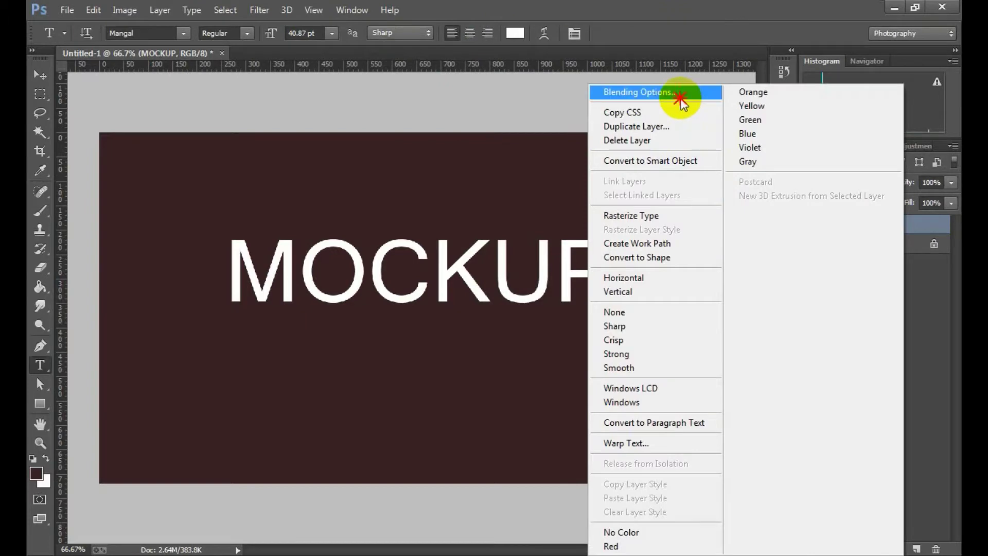
pyautogui.click(681, 97)
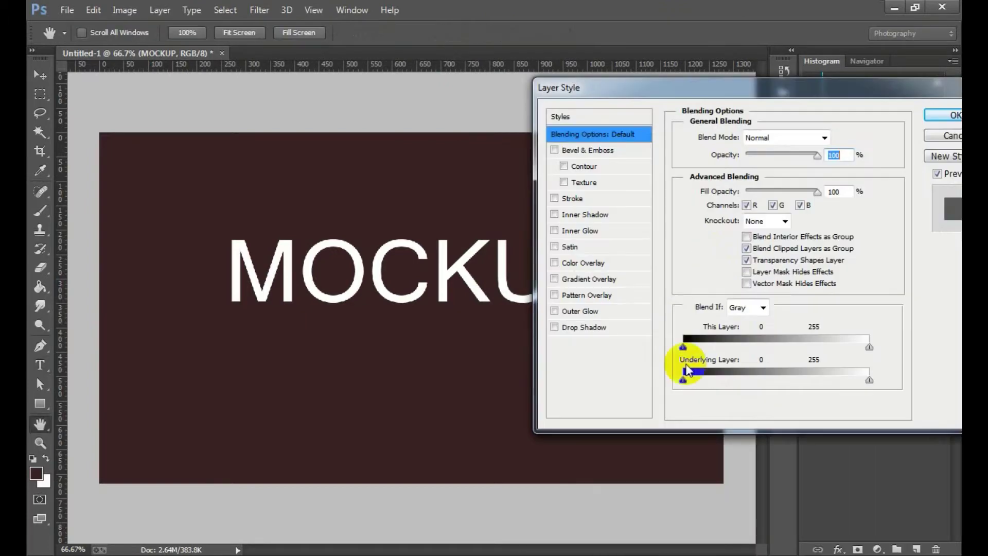
pyautogui.click(555, 247)
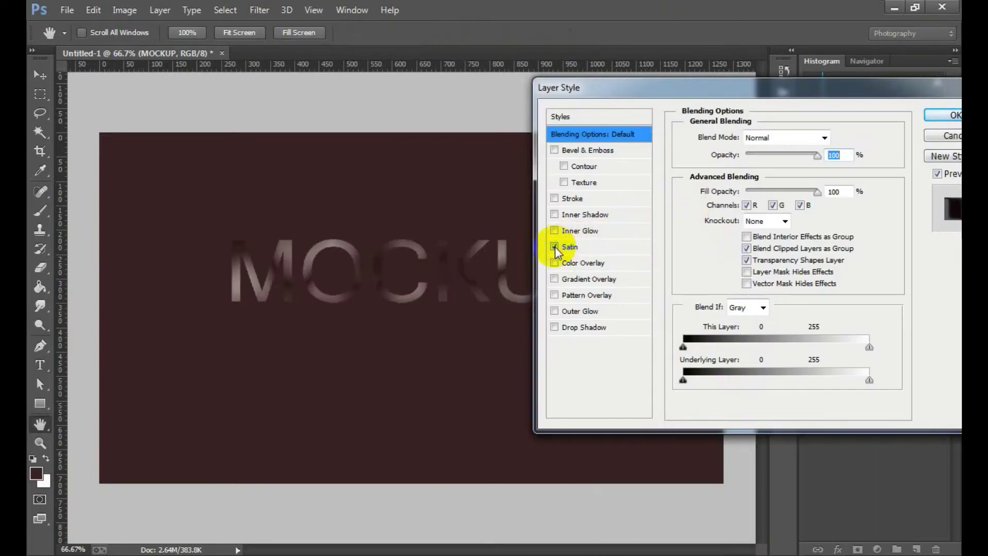
pyautogui.click(591, 246)
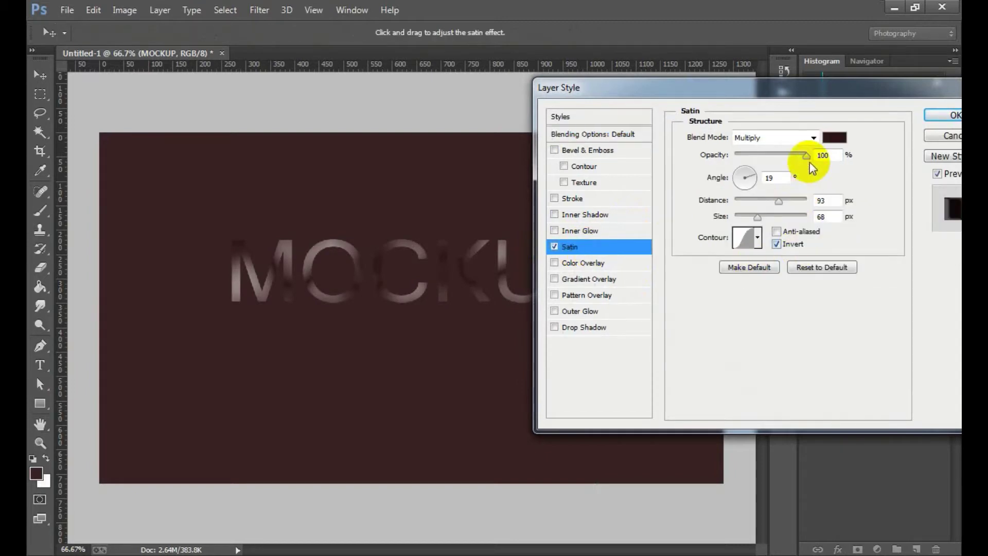
# Set the Satin effect's color to the dark brown 301717.
pyautogui.click(835, 139)
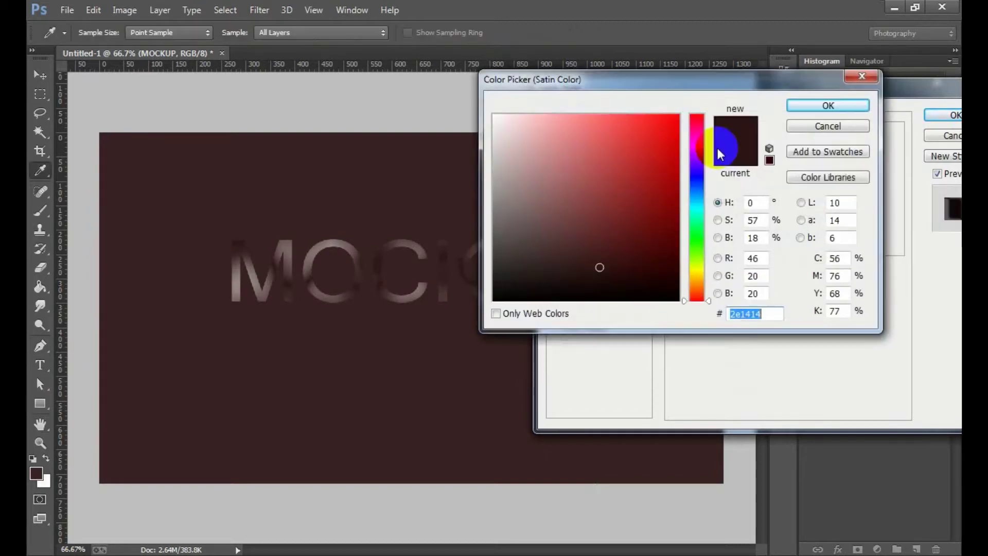
pyautogui.click(403, 175)
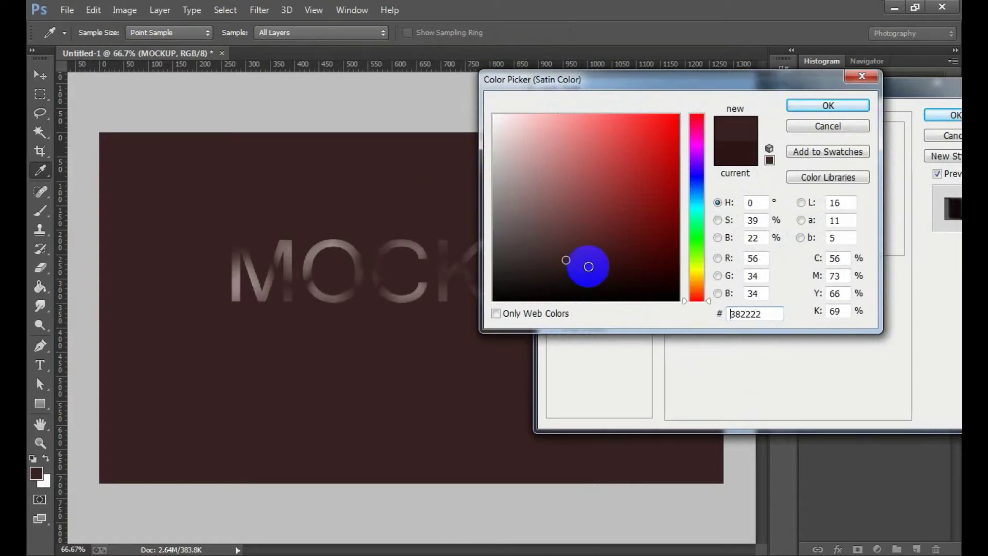
pyautogui.click(589, 265)
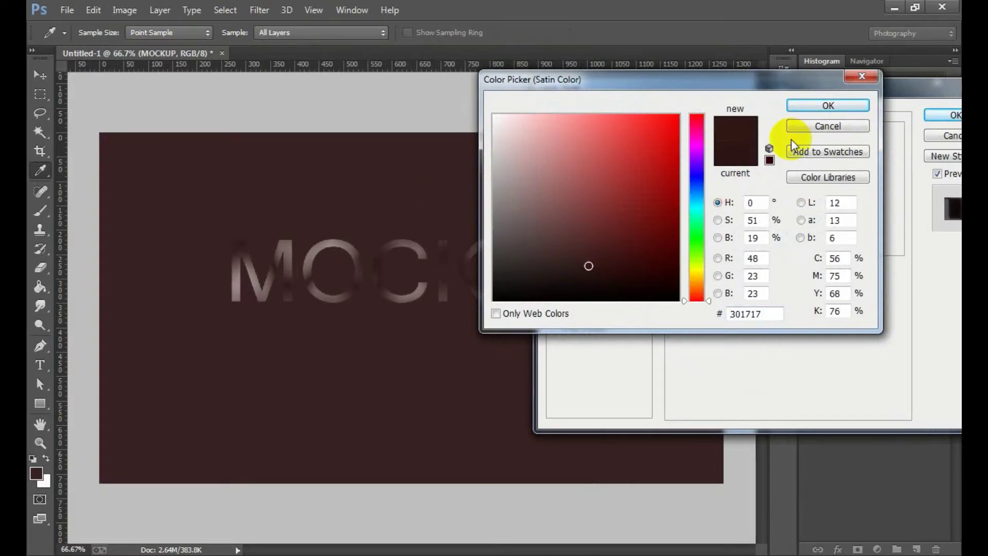
pyautogui.click(804, 107)
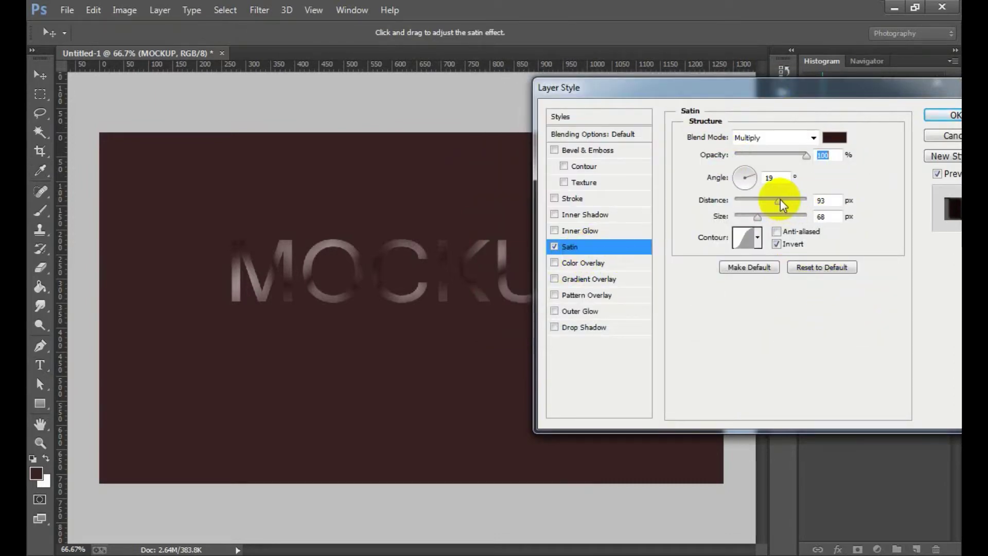
# Try Satin angles of 20, 90 and 180 degrees on the MOCKUP text.
pyautogui.click(755, 181)
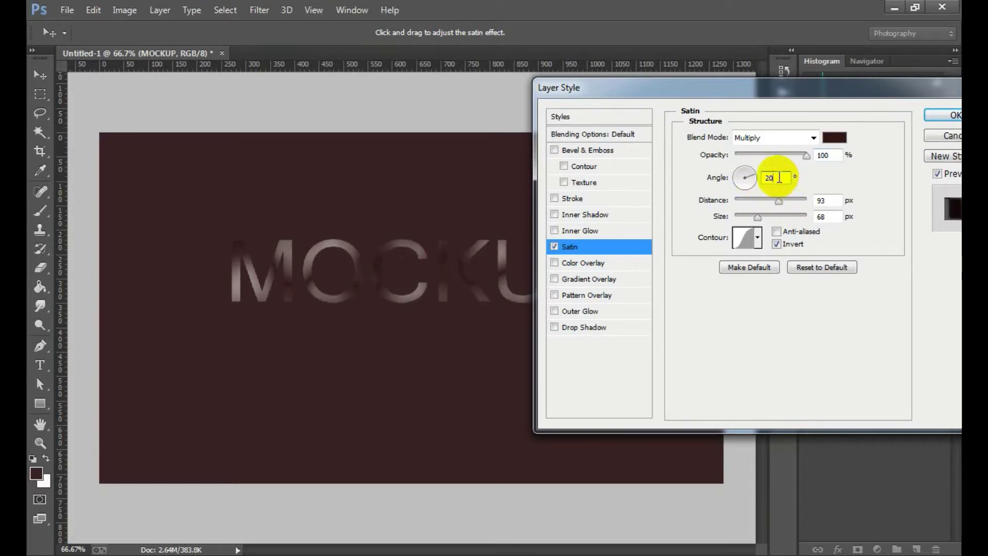
pyautogui.moveTo(780, 178); pyautogui.dragTo(763, 182)
pyautogui.write('9')
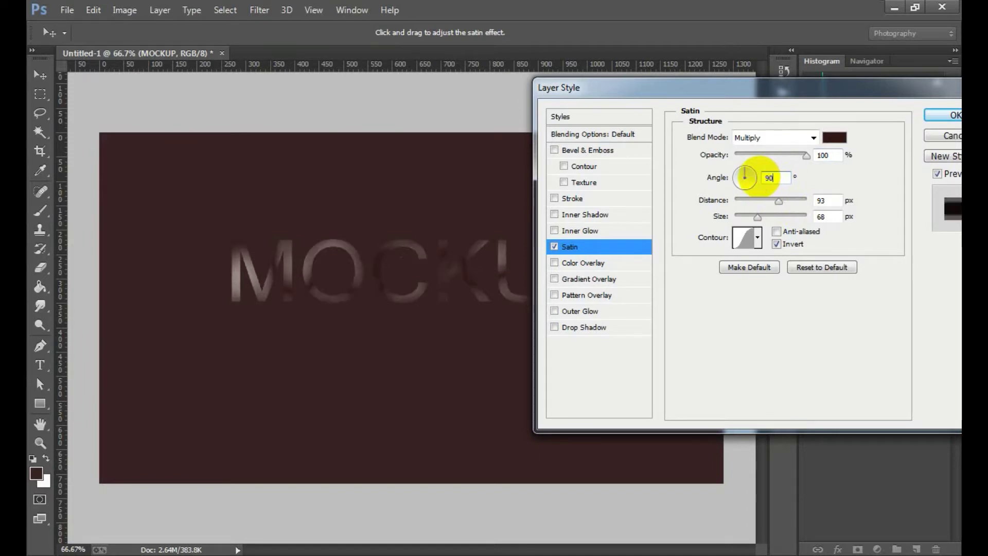
pyautogui.write('0')
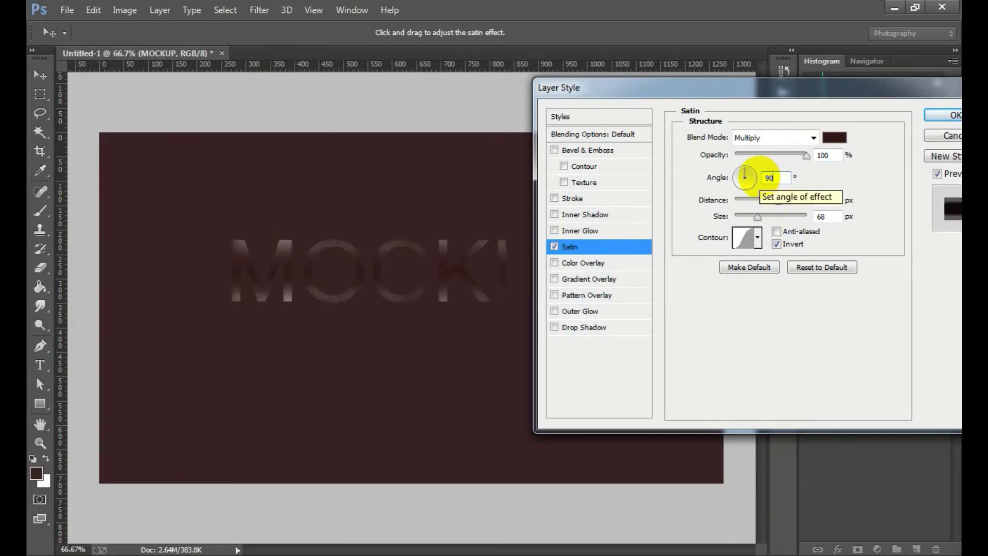
pyautogui.press('BackSpace')
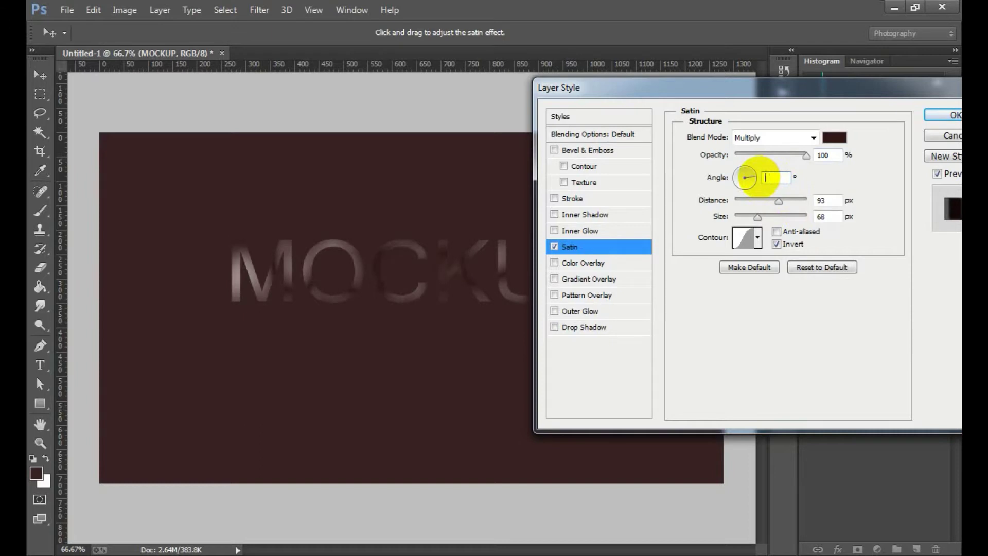
pyautogui.write('180')
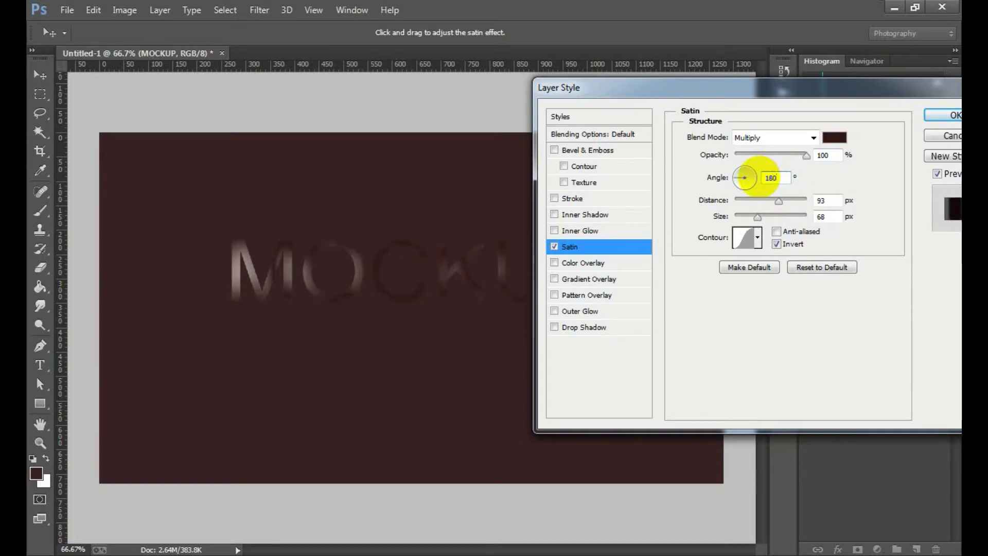
# Set the Satin effect's angle to 50 degrees.
pyautogui.press('BackSpace')
pyautogui.press('BackSpace')
pyautogui.write('50')
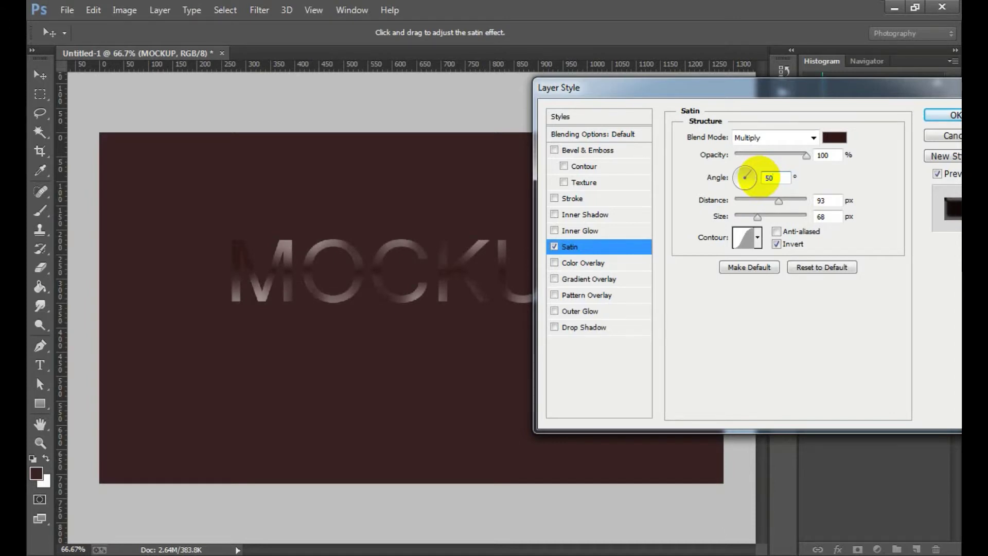
# Set the Satin effect's angle to 20 degrees, size to 81 px and distance to 159 px.
pyautogui.press('BackSpace')
pyautogui.write('90')
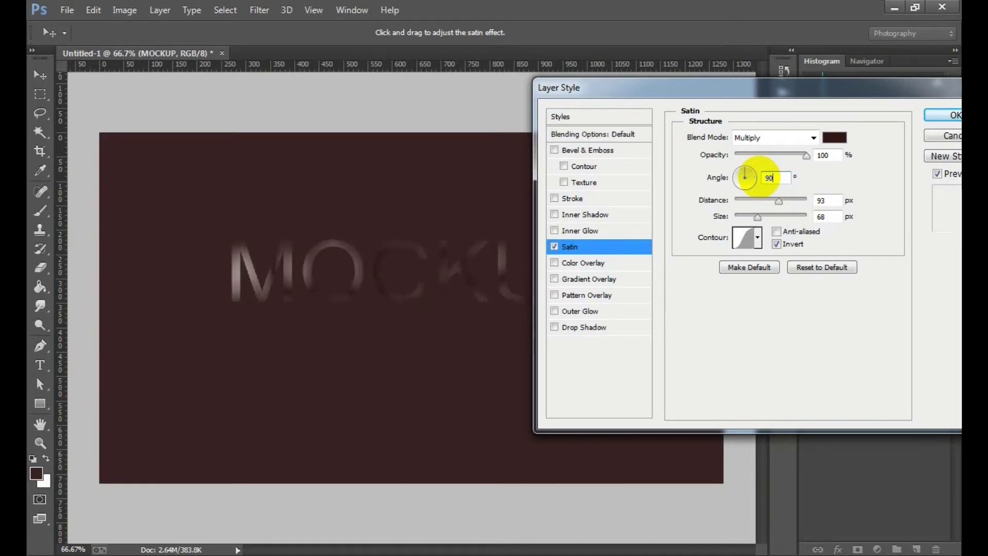
pyautogui.click(756, 175)
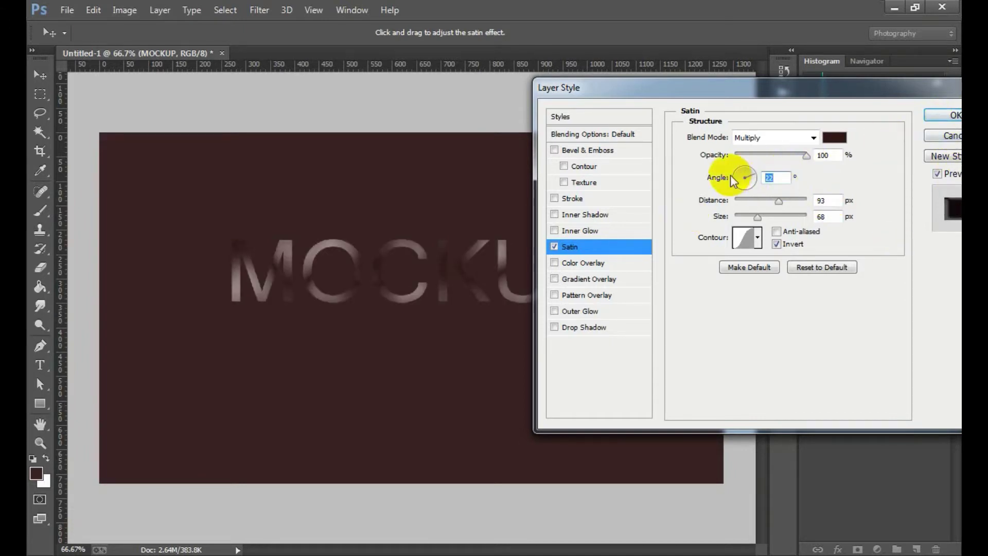
pyautogui.write('20')
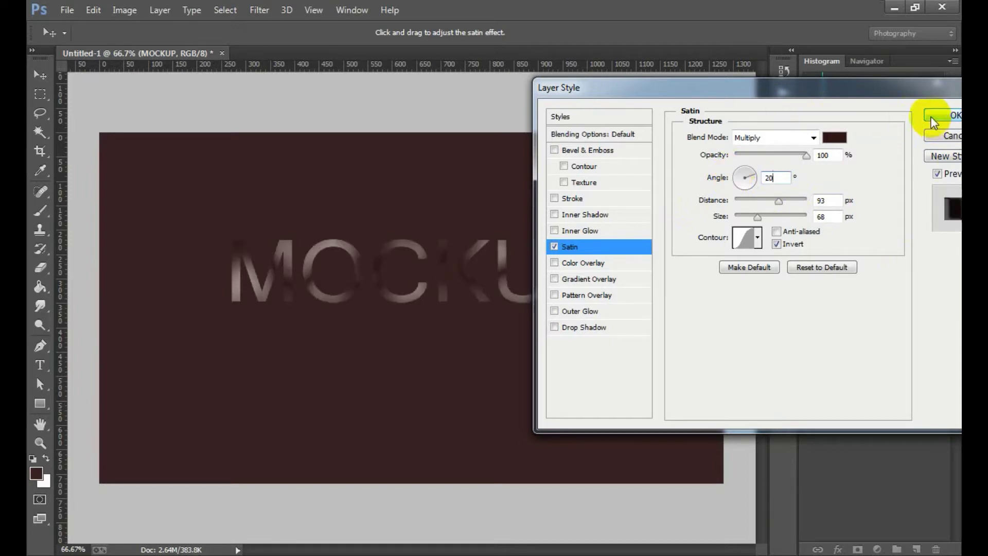
pyautogui.moveTo(756, 216)
pyautogui.mouseDown()
pyautogui.moveTo(747, 218)
pyautogui.moveTo(761, 220)
pyautogui.mouseUp()
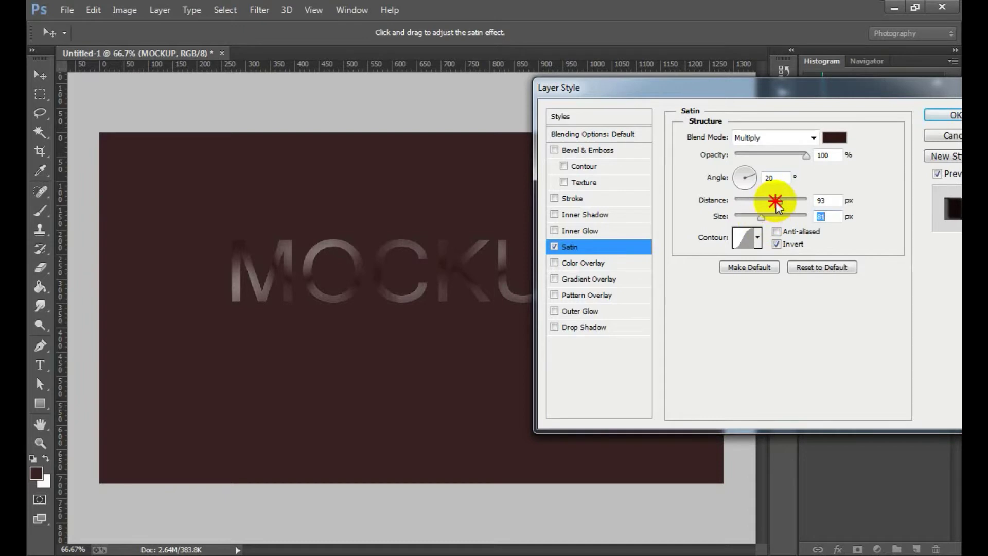
pyautogui.moveTo(775, 201); pyautogui.dragTo(790, 202)
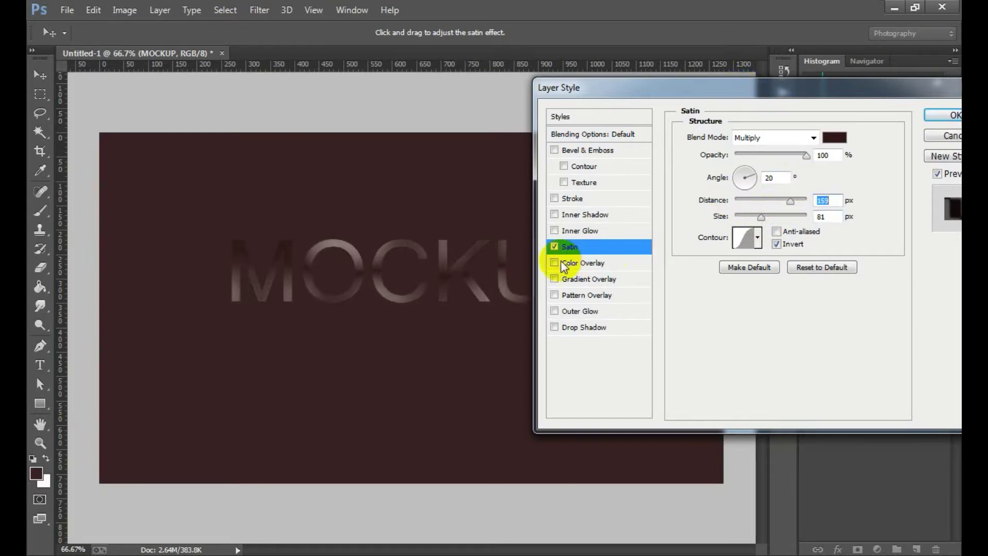
# Add a Color Overlay effect to the MOCKUP text in the reddish brown 593232.
pyautogui.click(585, 262)
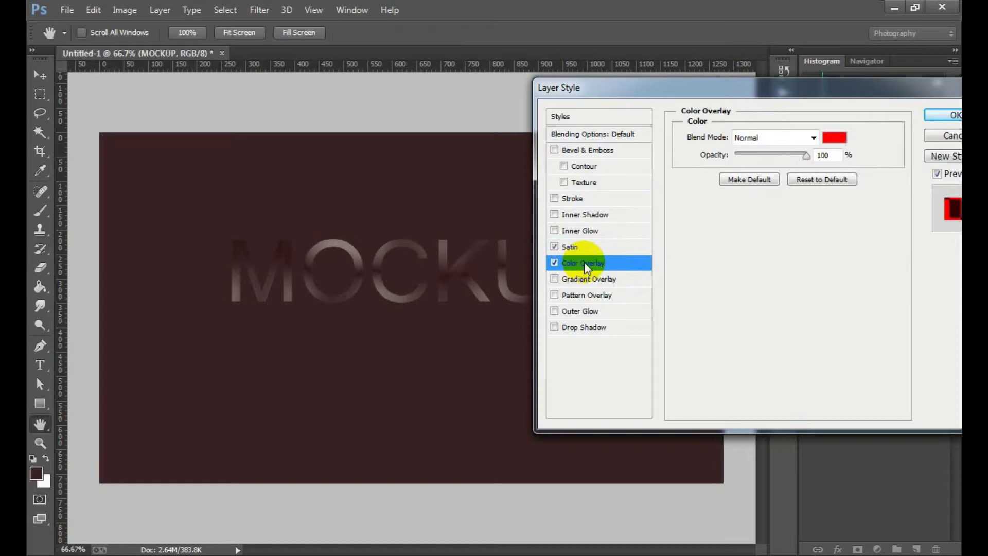
pyautogui.click(837, 138)
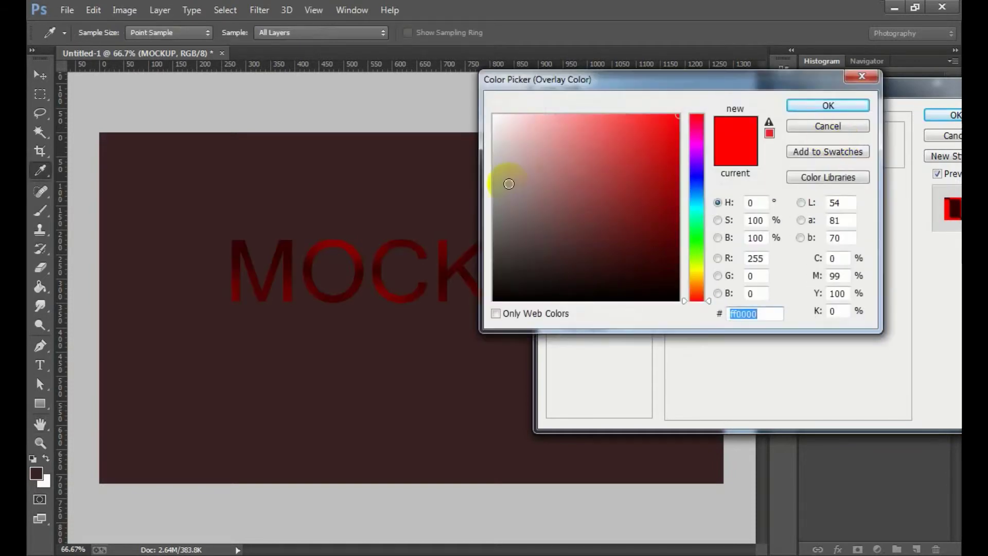
pyautogui.moveTo(403, 213); pyautogui.dragTo(595, 281)
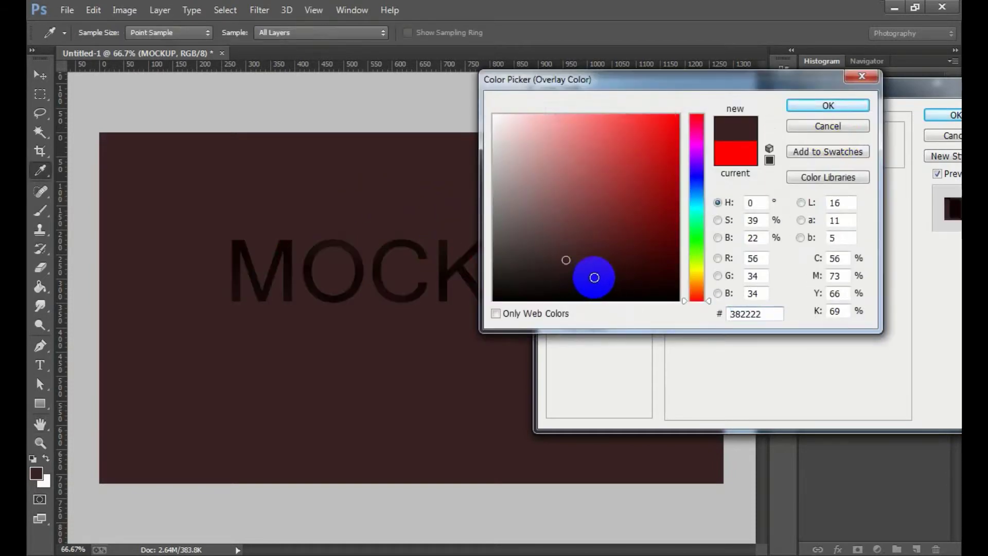
pyautogui.click(582, 257)
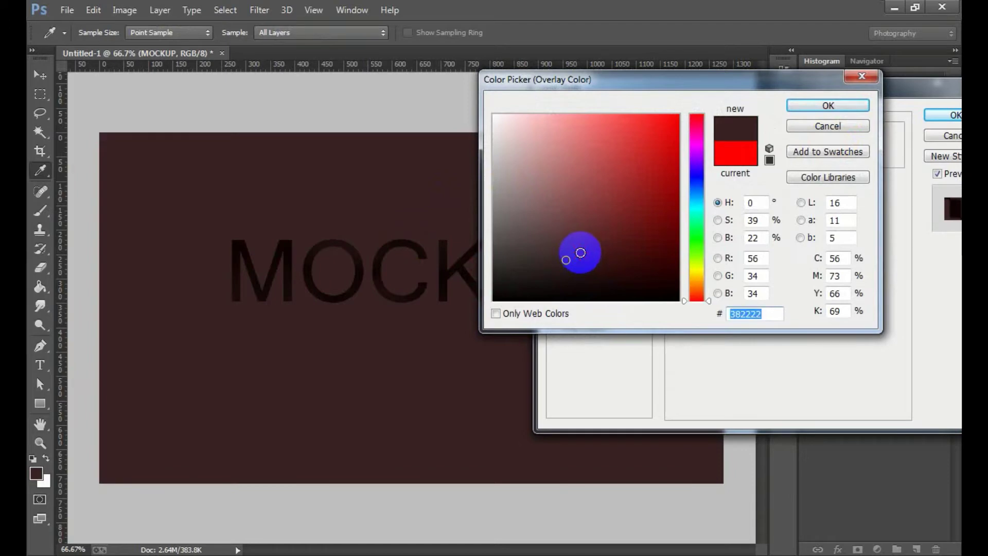
pyautogui.moveTo(580, 252)
pyautogui.mouseDown()
pyautogui.moveTo(576, 227)
pyautogui.moveTo(565, 243)
pyautogui.moveTo(566, 229)
pyautogui.mouseUp()
pyautogui.click(575, 233)
pyautogui.click(569, 236)
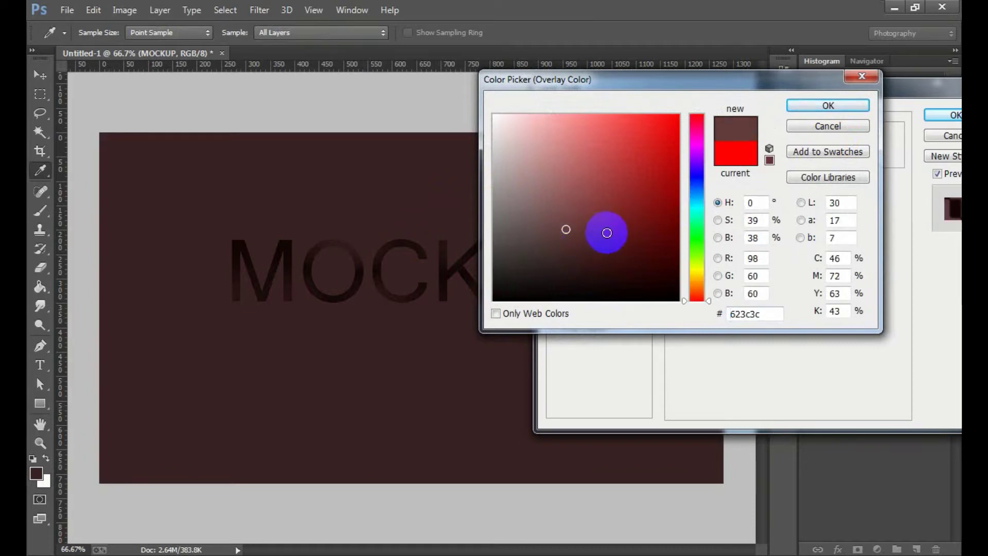
pyautogui.click(574, 236)
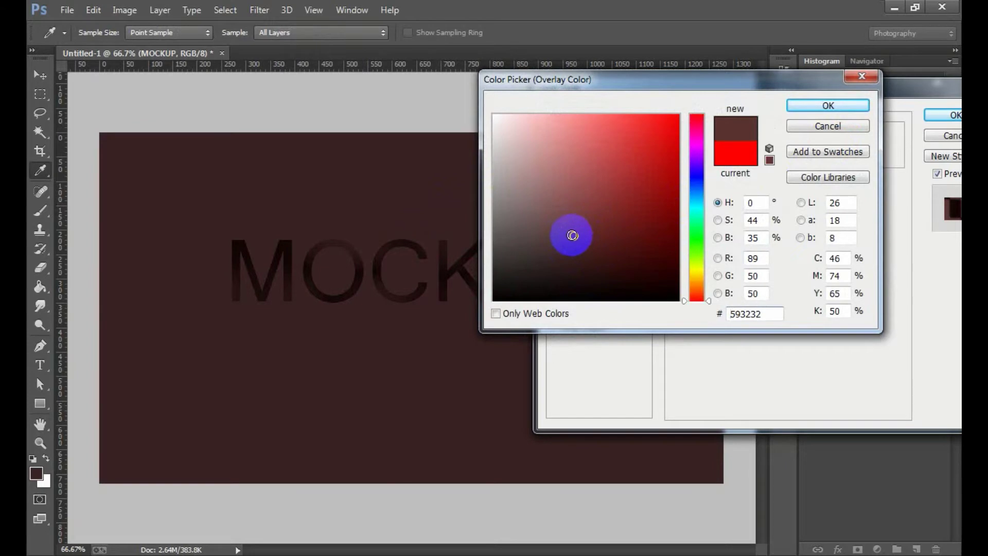
pyautogui.click(572, 235)
pyautogui.click(839, 108)
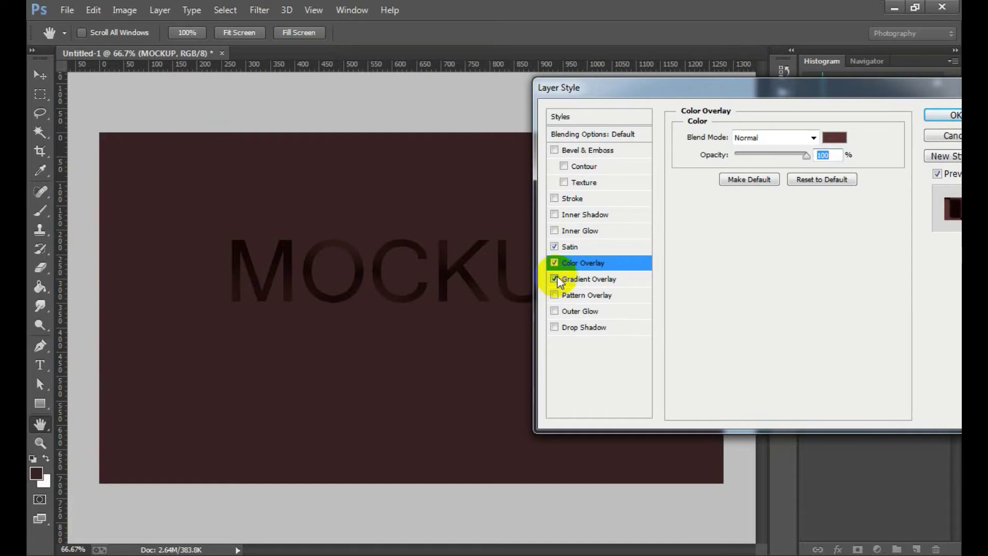
# Add a Gradient Overlay with the Foreground to Background preset, moving its dark color stop to 7%.
pyautogui.click(575, 278)
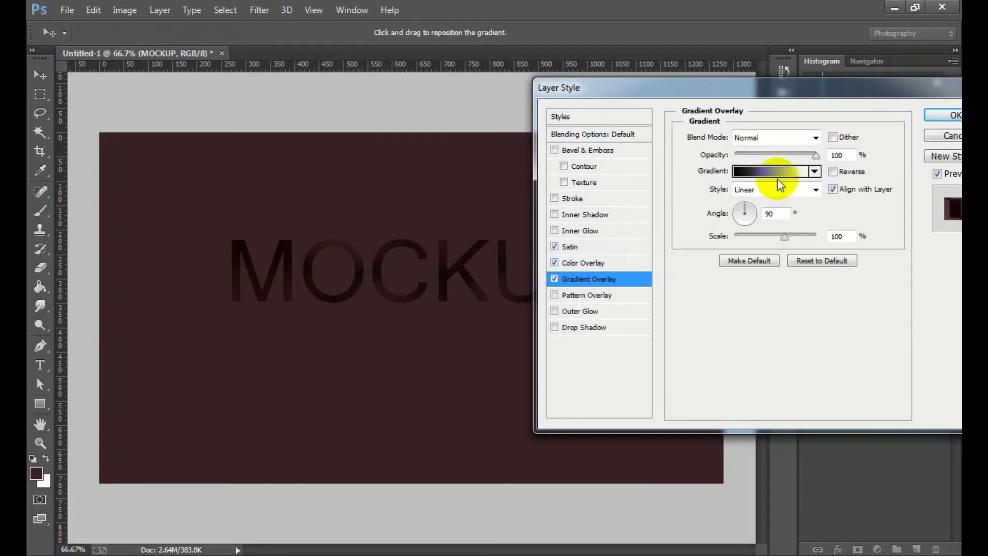
pyautogui.click(738, 173)
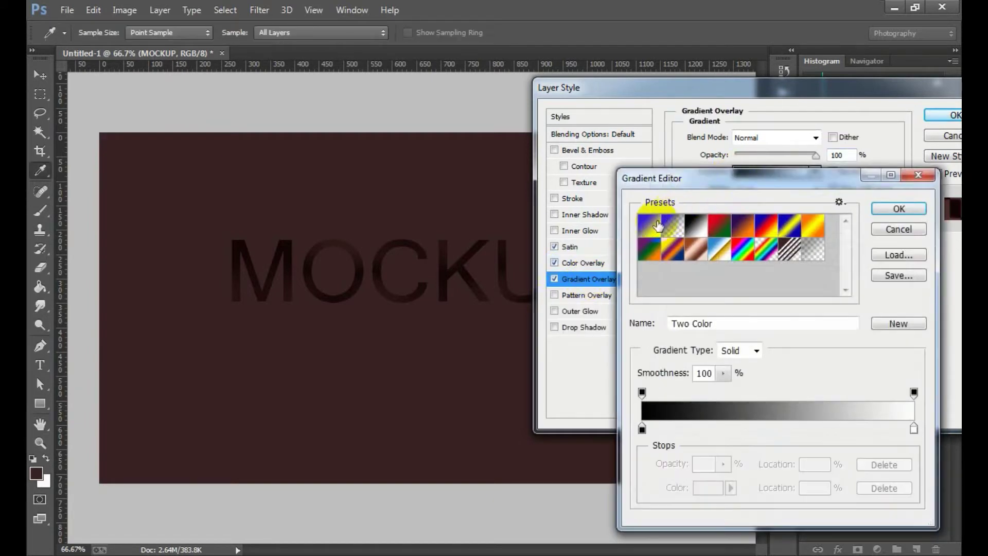
pyautogui.click(645, 232)
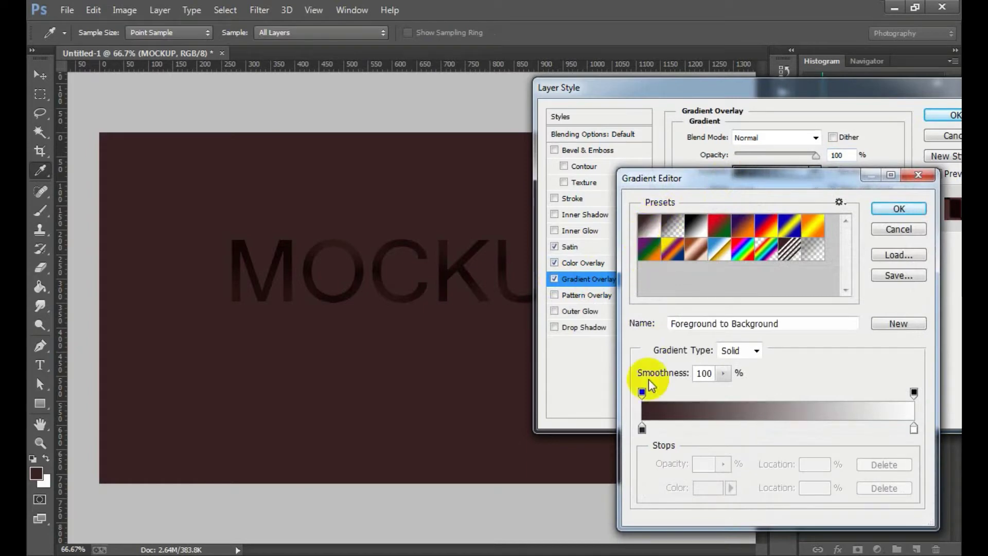
pyautogui.click(642, 429)
pyautogui.moveTo(642, 431); pyautogui.dragTo(661, 433)
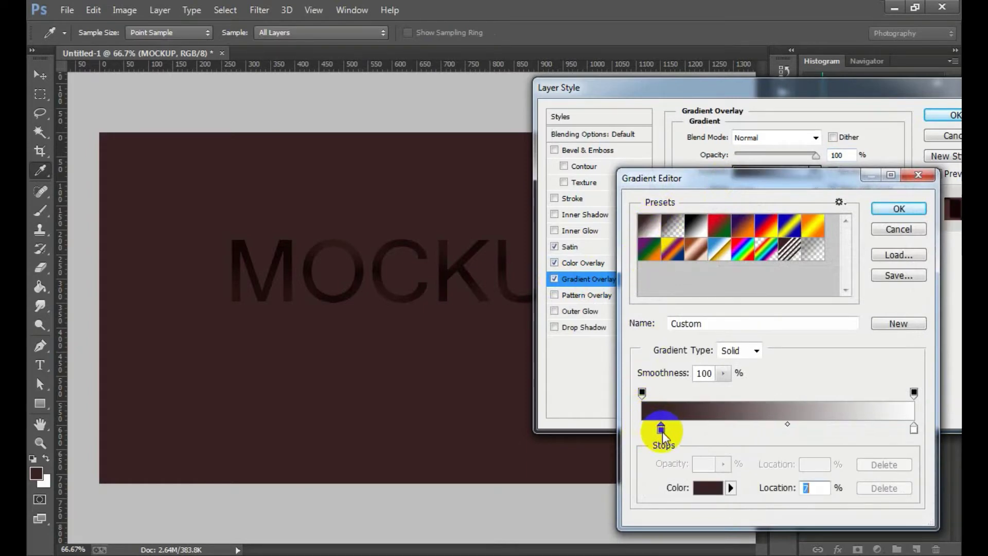
pyautogui.click(893, 209)
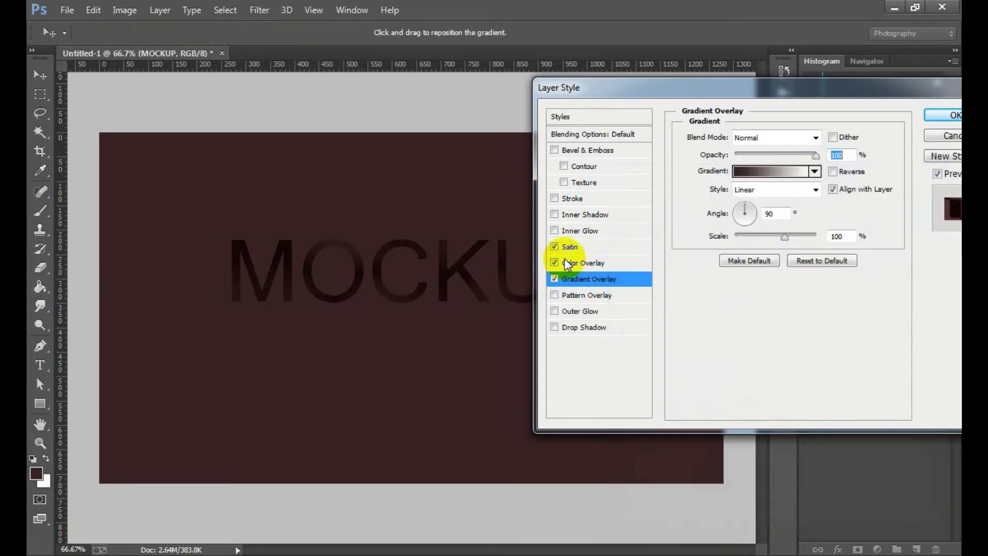
# Turn off the Color Overlay and set the Gradient Overlay's scale to 124%.
pyautogui.click(555, 262)
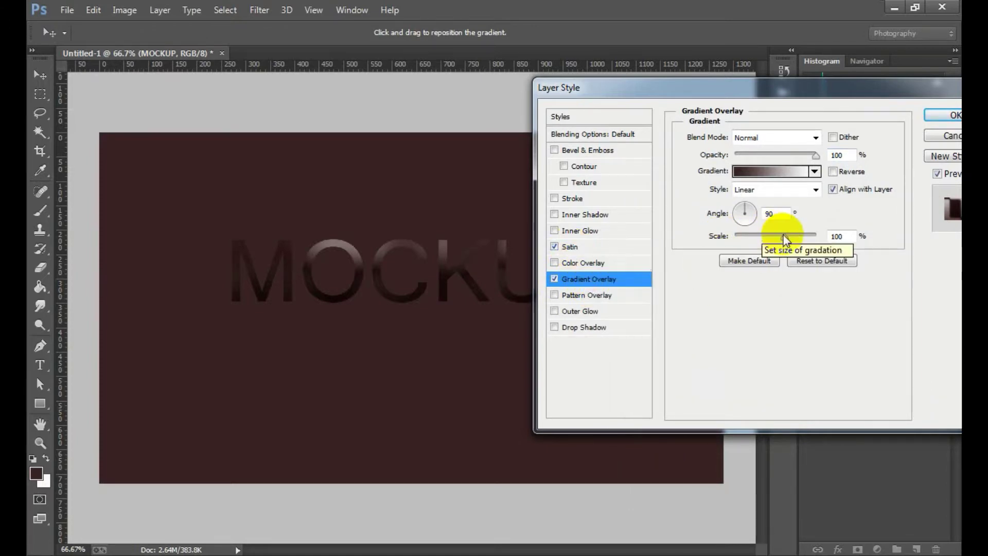
pyautogui.moveTo(784, 235)
pyautogui.mouseDown()
pyautogui.moveTo(819, 235)
pyautogui.moveTo(688, 231)
pyautogui.moveTo(800, 236)
pyautogui.mouseUp()
# Reapply the Foreground to Background preset, move its dark stop to 49% and recolor that stop a slightly lighter brown.
pyautogui.click(793, 174)
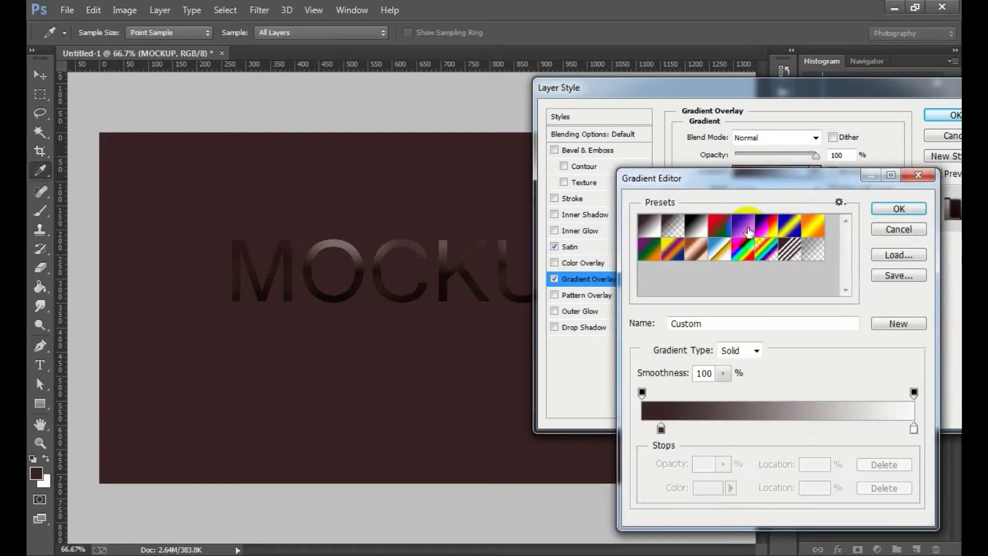
pyautogui.click(651, 233)
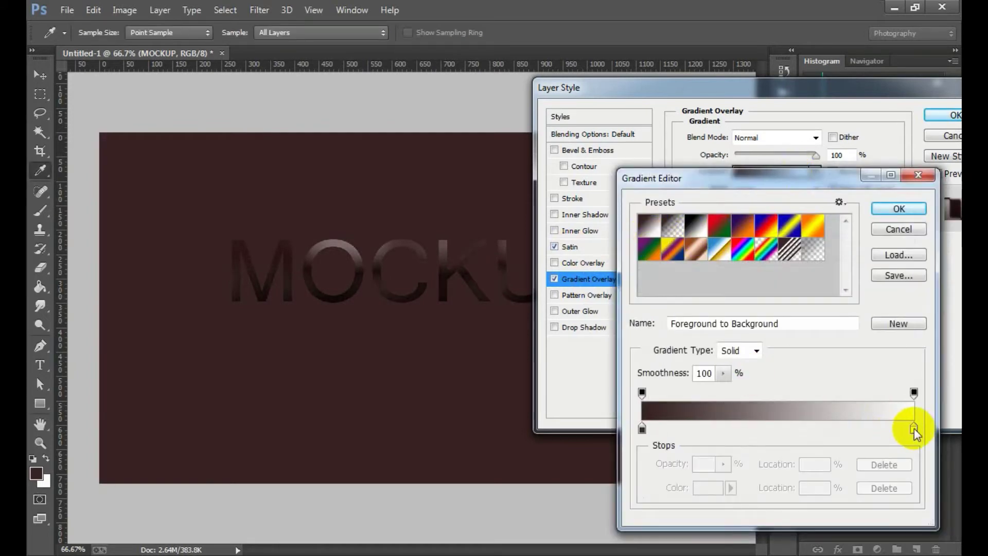
pyautogui.click(643, 428)
pyautogui.moveTo(642, 429); pyautogui.dragTo(791, 432)
pyautogui.moveTo(790, 431); pyautogui.dragTo(776, 431)
pyautogui.click(708, 493)
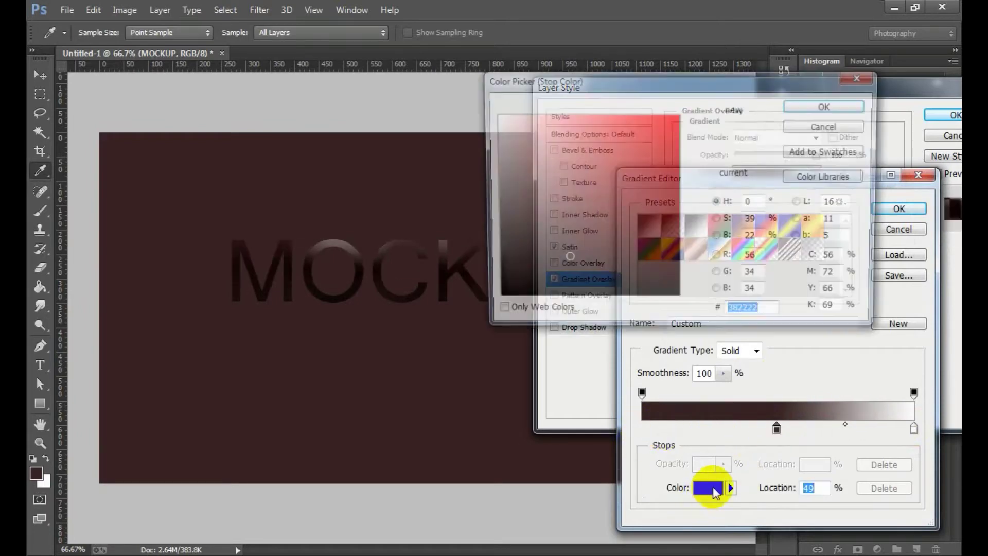
pyautogui.moveTo(596, 275); pyautogui.dragTo(560, 246)
pyautogui.click(826, 105)
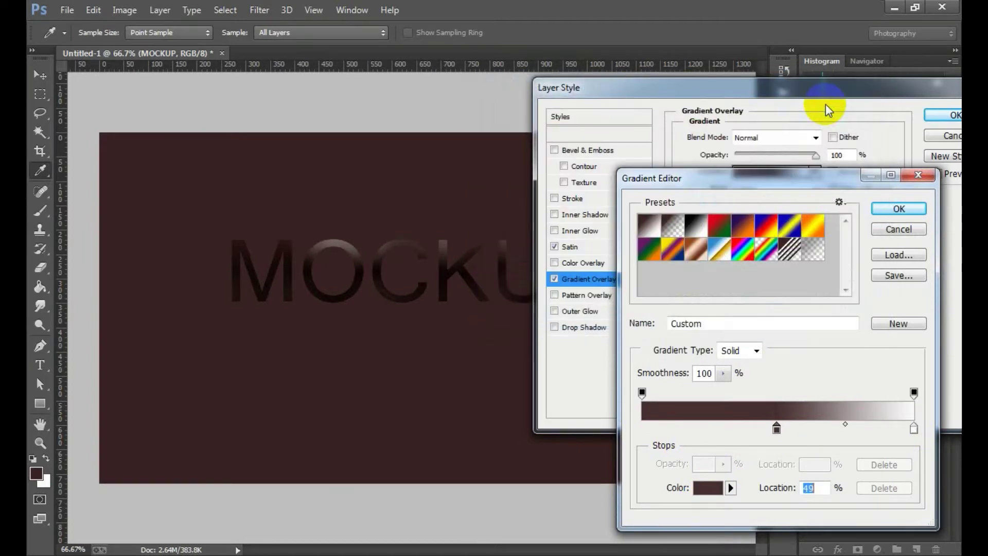
pyautogui.click(899, 209)
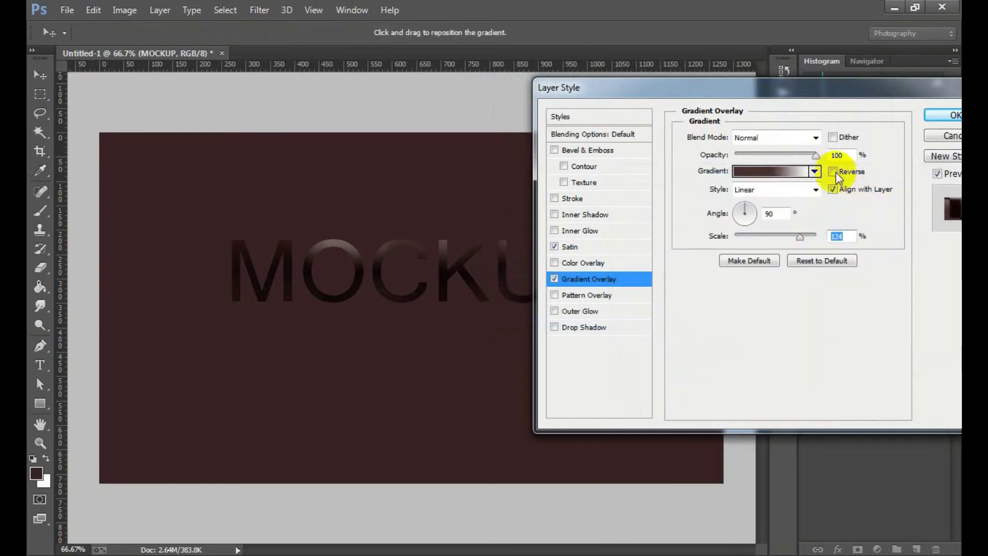
# Lower the Gradient Overlay's opacity to 41% and re-enable the Color Overlay at 57% opacity.
pyautogui.moveTo(815, 155); pyautogui.dragTo(768, 156)
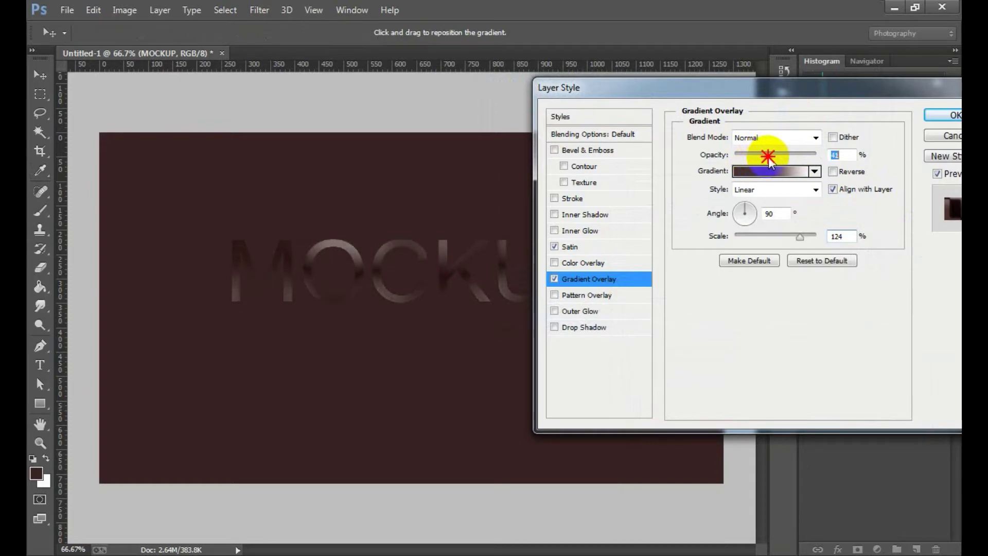
pyautogui.click(555, 263)
pyautogui.click(587, 262)
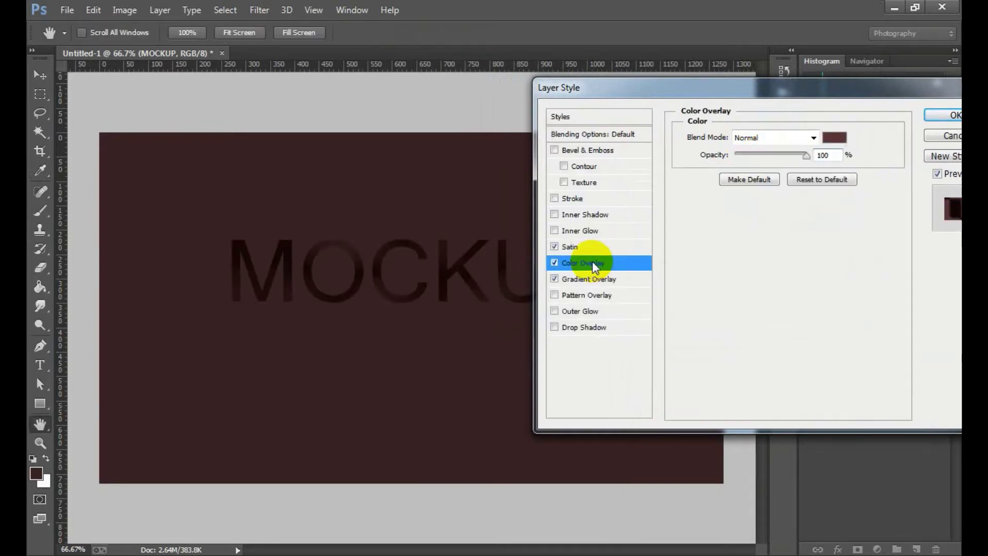
pyautogui.moveTo(800, 155); pyautogui.dragTo(776, 163)
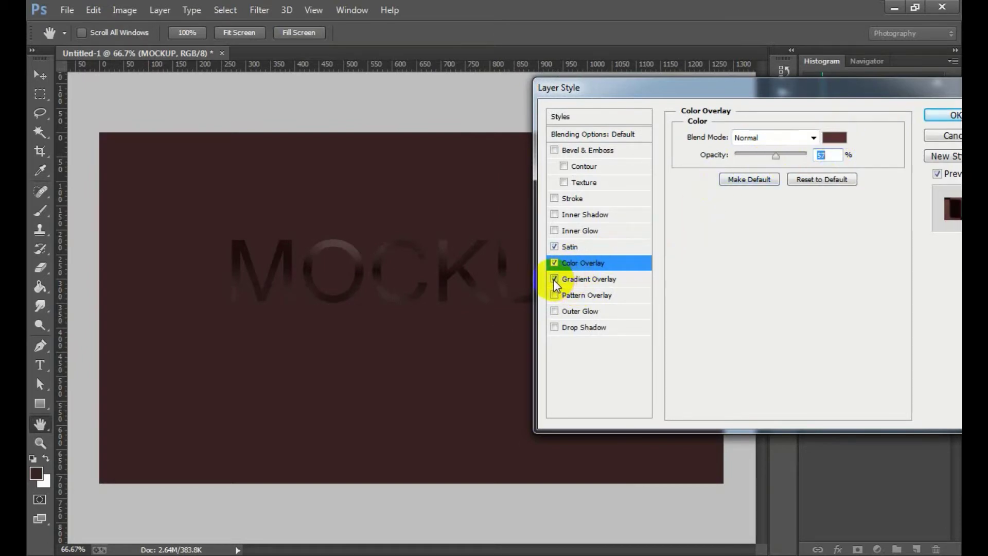
# Replace the Gradient Overlay with Bevel & Emboss, keeping the Color Overlay enabled and the Satin opacity at 100%.
pyautogui.click(555, 263)
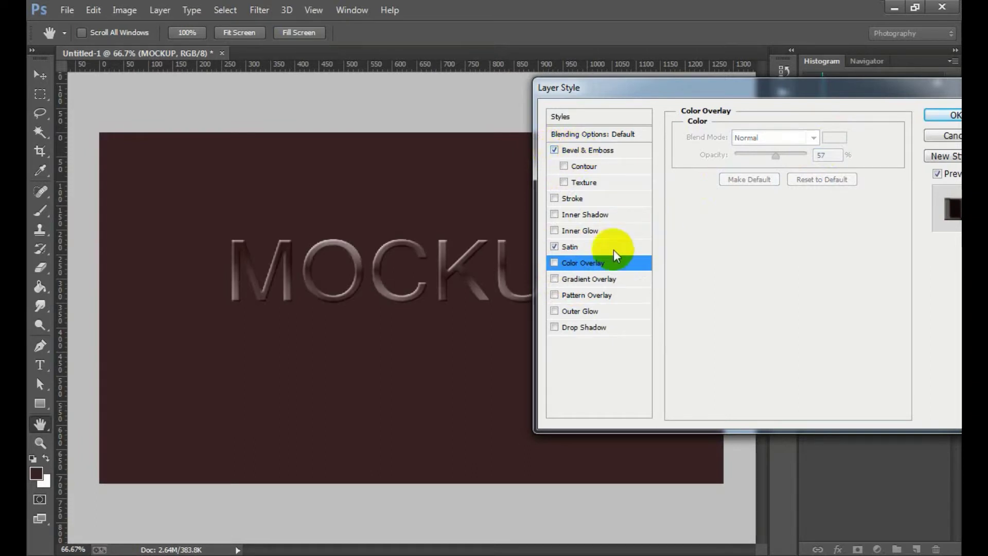
pyautogui.click(554, 264)
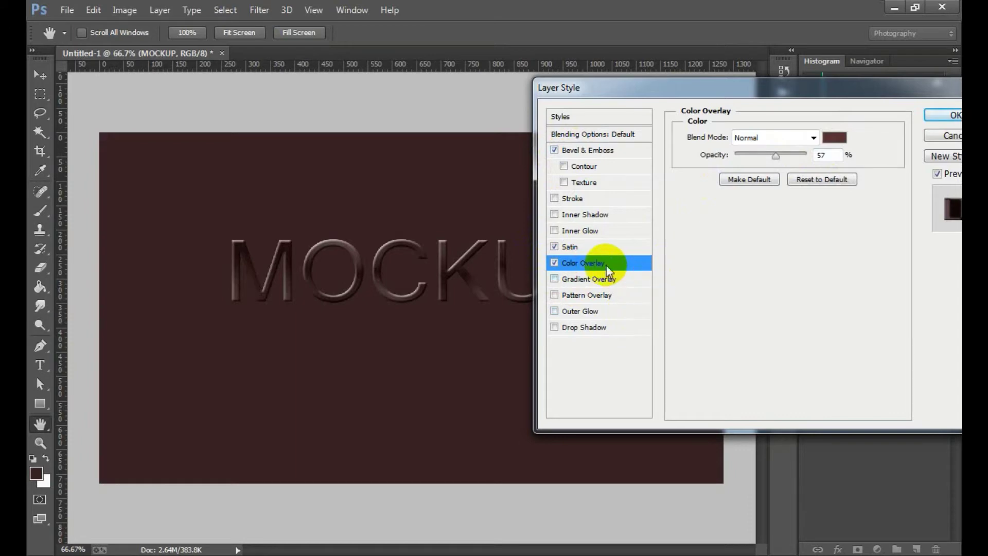
pyautogui.click(594, 250)
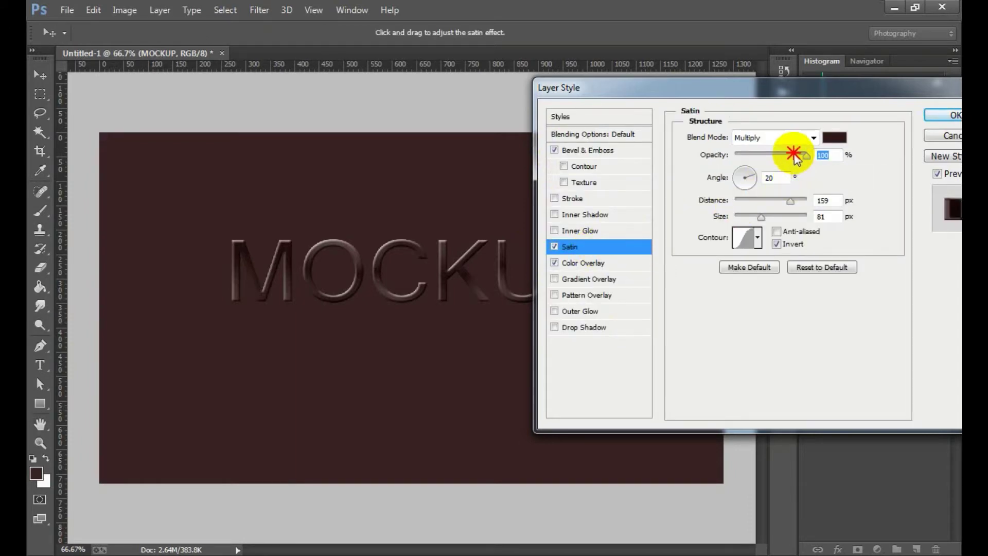
pyautogui.moveTo(794, 154)
pyautogui.mouseDown()
pyautogui.moveTo(717, 154)
pyautogui.moveTo(836, 161)
pyautogui.mouseUp()
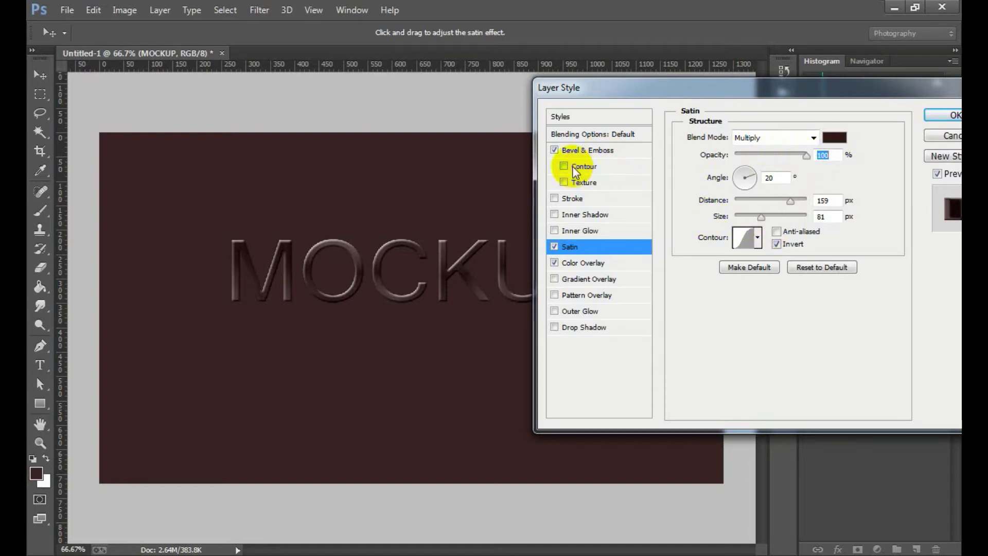
# Set the Bevel & Emboss depth to 134%, size to 9 px and soften to 1 px.
pyautogui.click(624, 152)
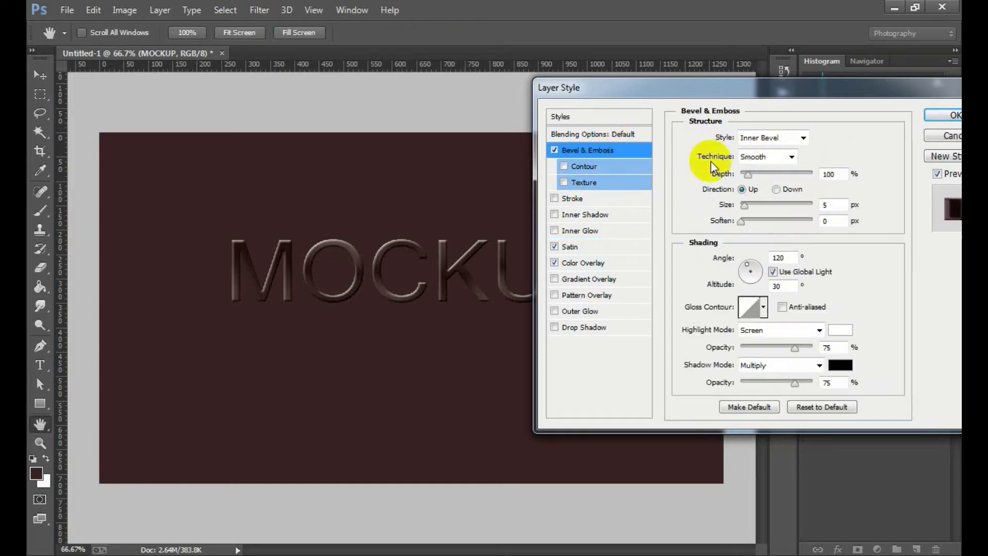
pyautogui.click(741, 206)
pyautogui.moveTo(743, 206); pyautogui.dragTo(749, 210)
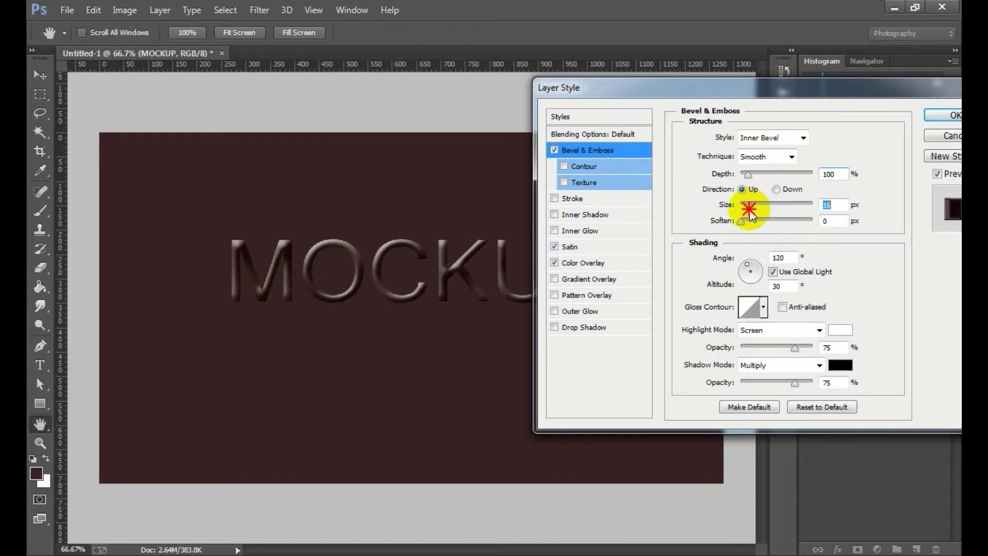
pyautogui.click(741, 220)
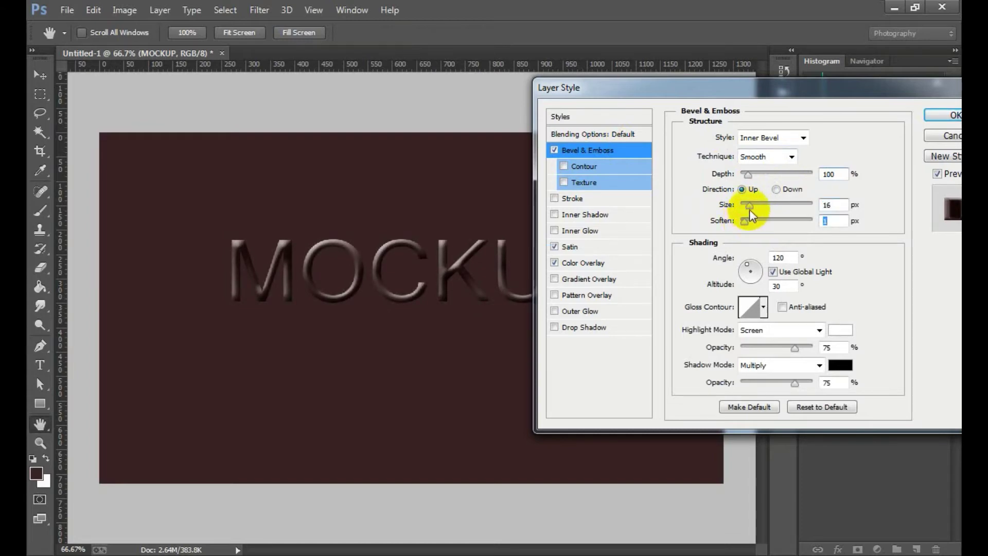
pyautogui.moveTo(750, 205); pyautogui.dragTo(748, 211)
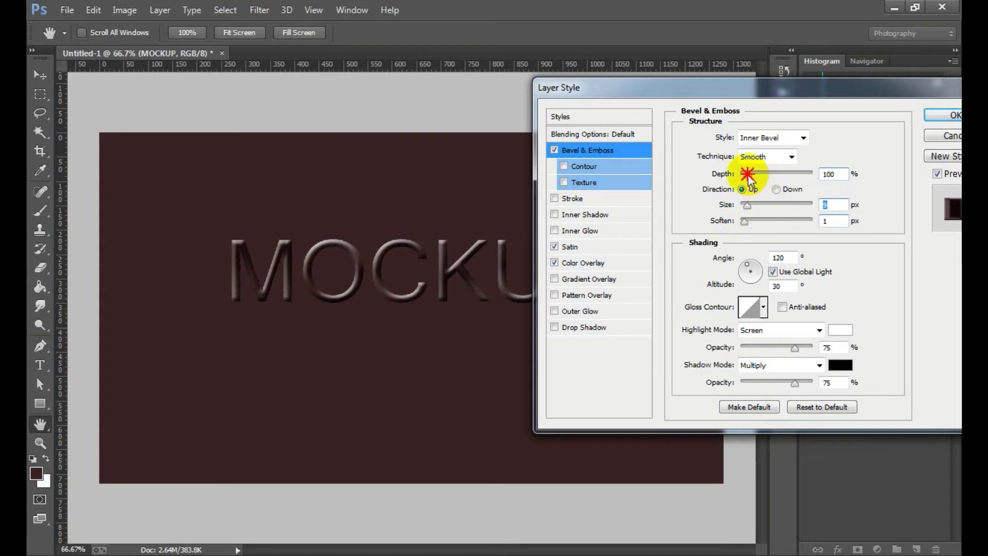
pyautogui.moveTo(748, 173)
pyautogui.mouseDown()
pyautogui.moveTo(759, 179)
pyautogui.moveTo(750, 175)
pyautogui.mouseUp()
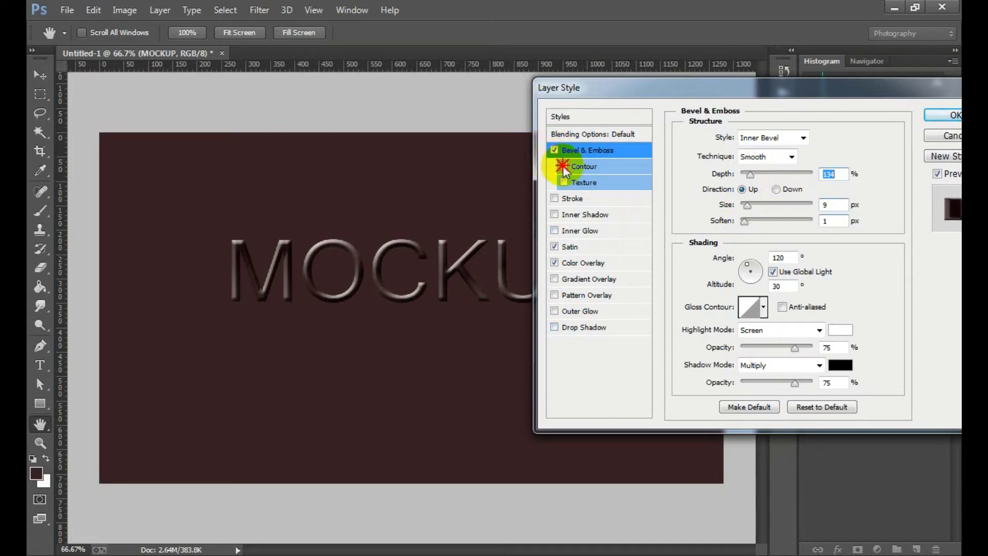
# Enable Contour under Bevel & Emboss and lower the bevel's highlight opacity to 39%.
pyautogui.click(600, 169)
pyautogui.click(604, 168)
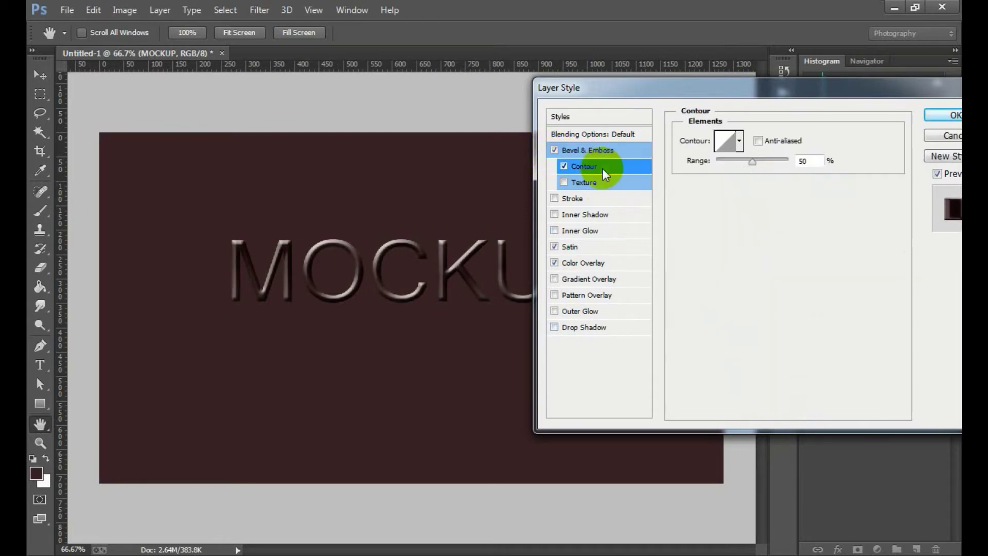
pyautogui.click(608, 151)
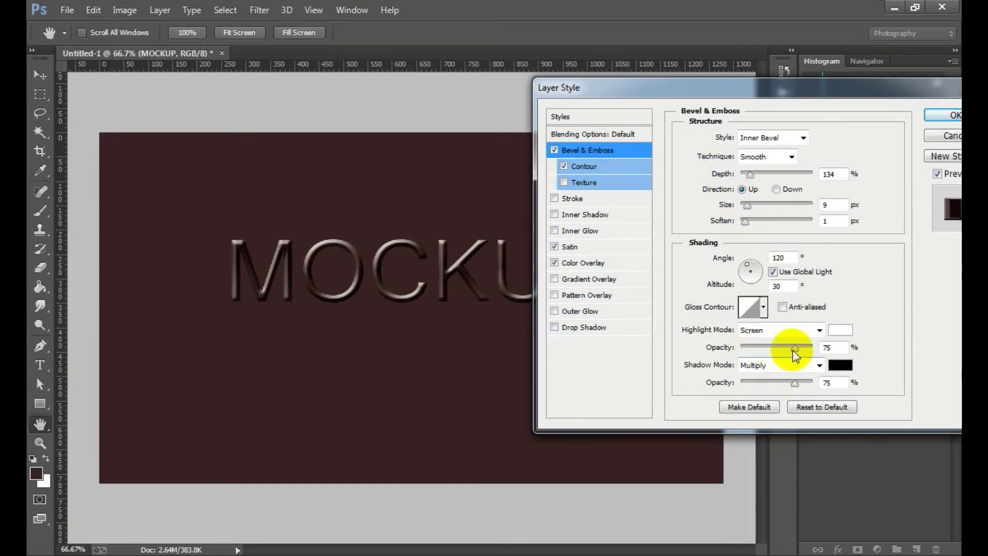
pyautogui.moveTo(795, 347); pyautogui.dragTo(769, 348)
# Change the Bevel & Emboss shadow color to the muted brown 533232.
pyautogui.click(840, 365)
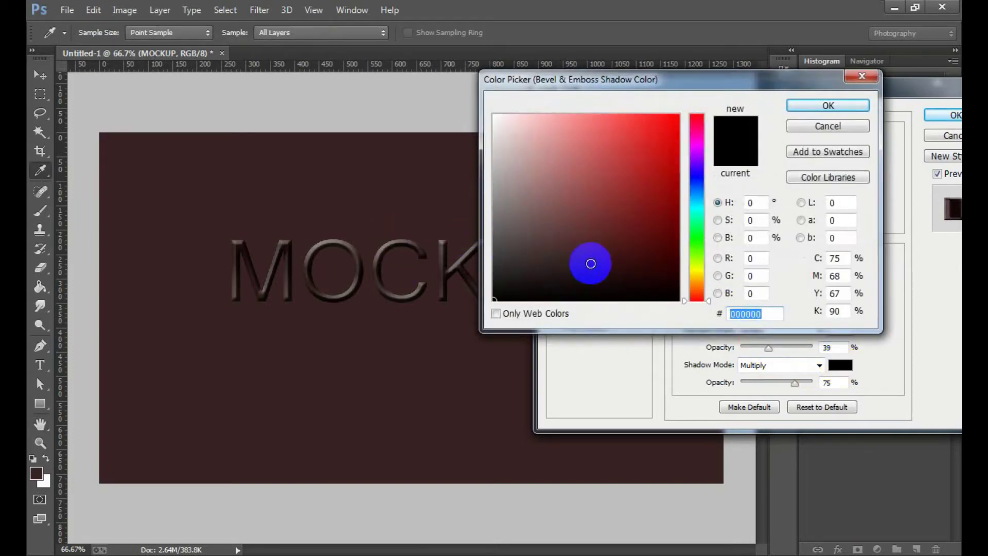
pyautogui.click(591, 263)
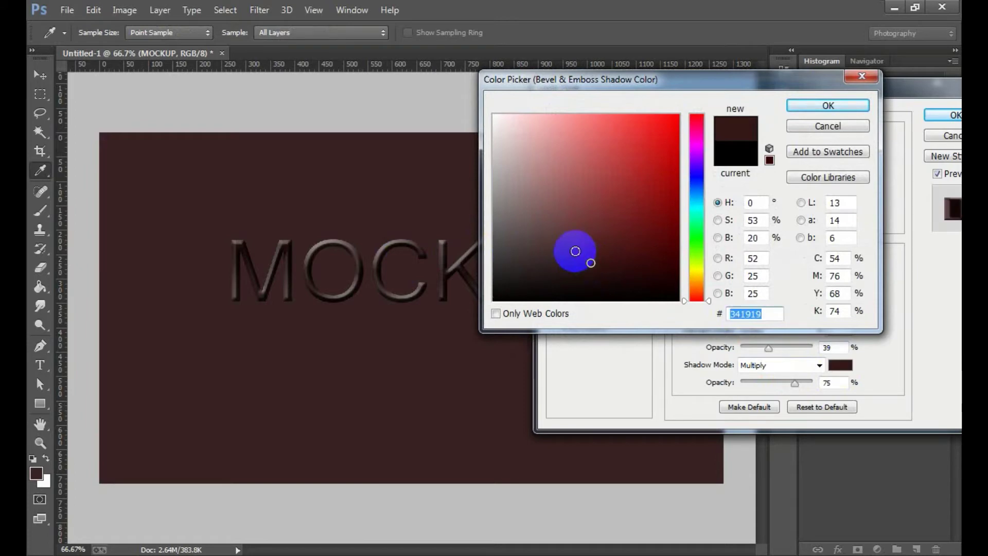
pyautogui.click(574, 251)
pyautogui.click(566, 241)
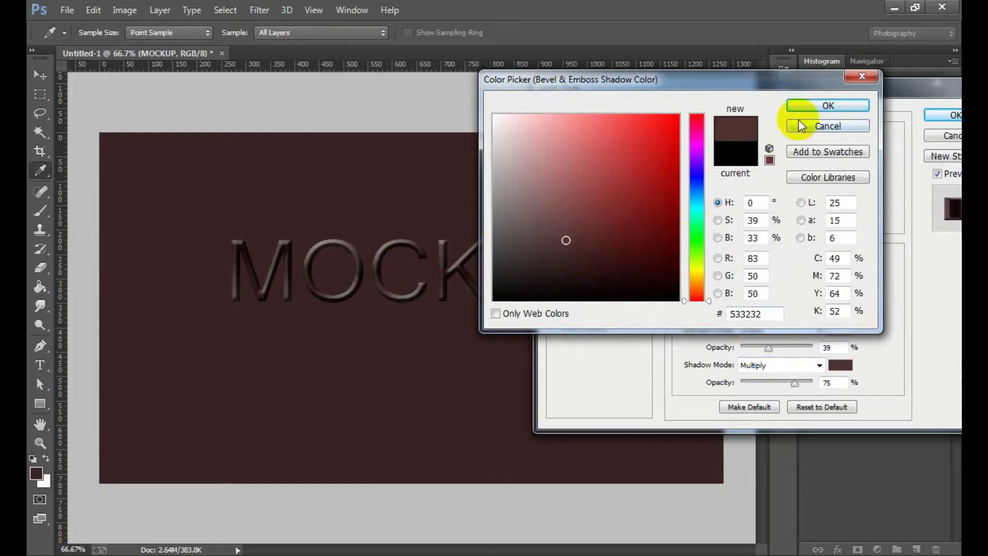
pyautogui.click(810, 111)
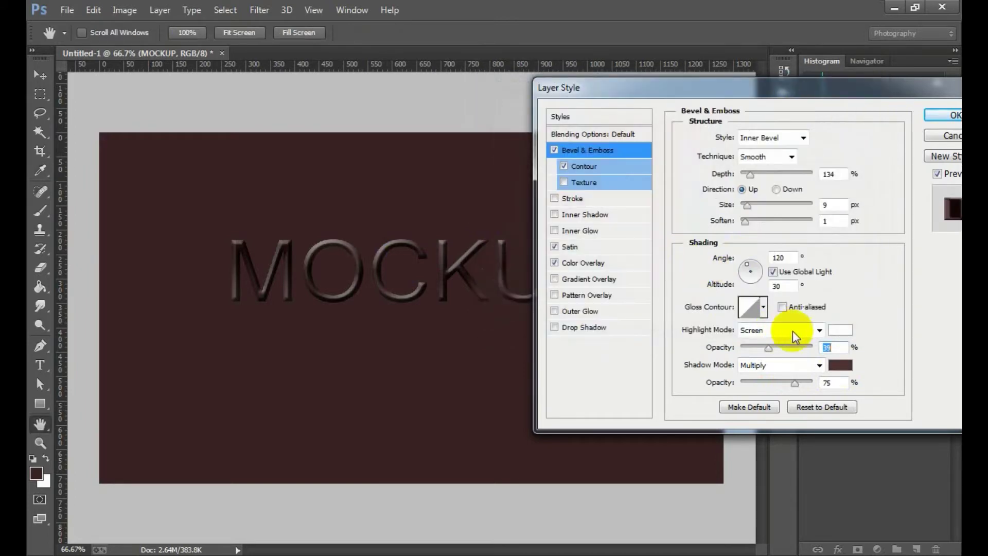
# Set the Bevel & Emboss shadow opacity to 100%, highlight opacity to 60% and soften to 7 px.
pyautogui.moveTo(795, 382); pyautogui.dragTo(816, 381)
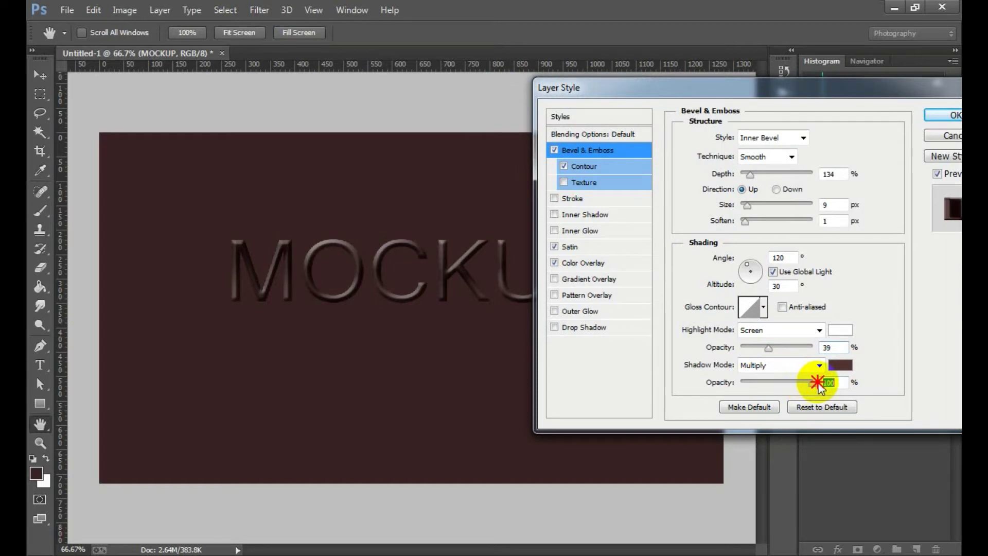
pyautogui.click(768, 349)
pyautogui.moveTo(768, 348)
pyautogui.mouseDown()
pyautogui.moveTo(812, 346)
pyautogui.moveTo(784, 351)
pyautogui.mouseUp()
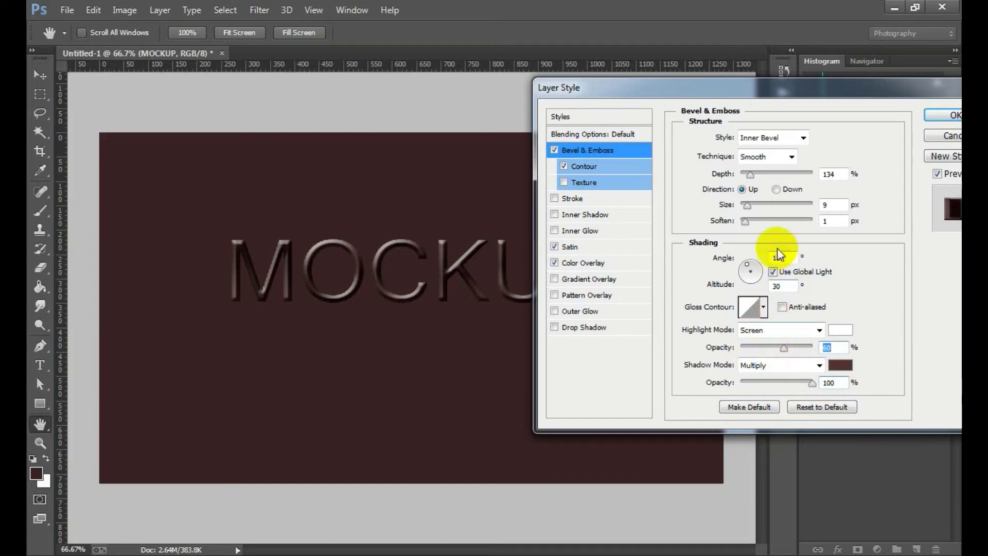
pyautogui.click(744, 221)
pyautogui.moveTo(744, 222)
pyautogui.mouseDown()
pyautogui.moveTo(789, 223)
pyautogui.moveTo(761, 205)
pyautogui.moveTo(774, 219)
pyautogui.moveTo(772, 208)
pyautogui.moveTo(748, 212)
pyautogui.mouseUp()
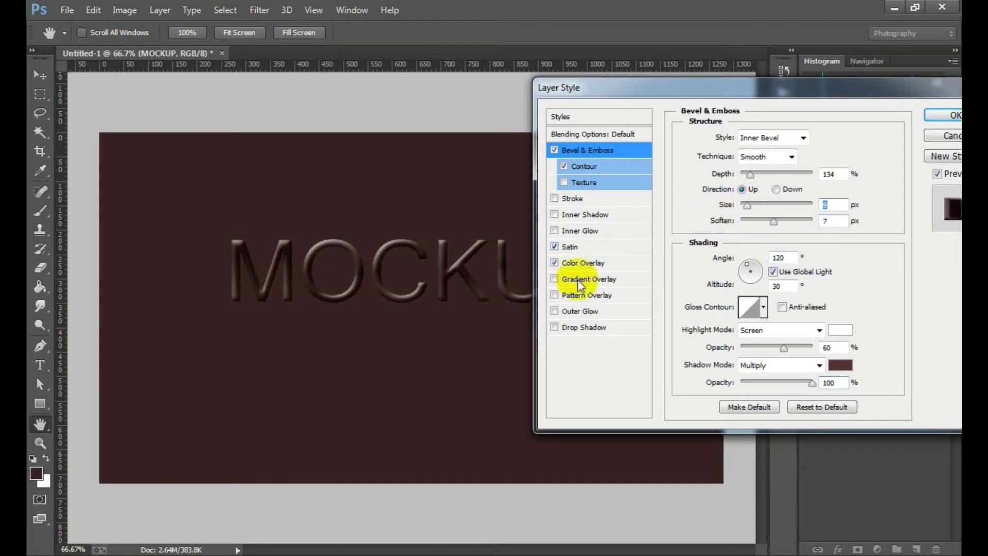
# Add a Drop Shadow with a distance of 20 px, a spread of 5% and a size of 10 px.
pyautogui.click(555, 327)
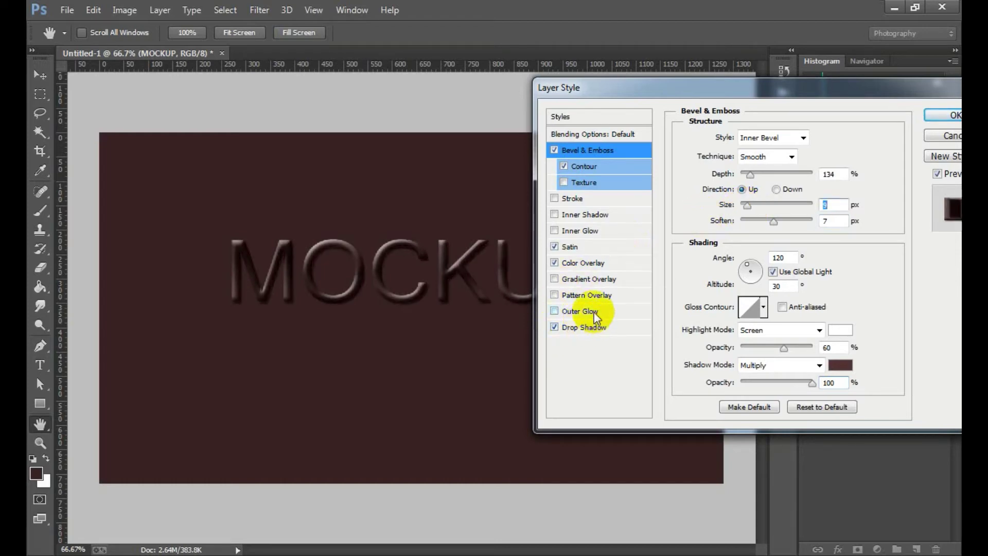
pyautogui.click(596, 330)
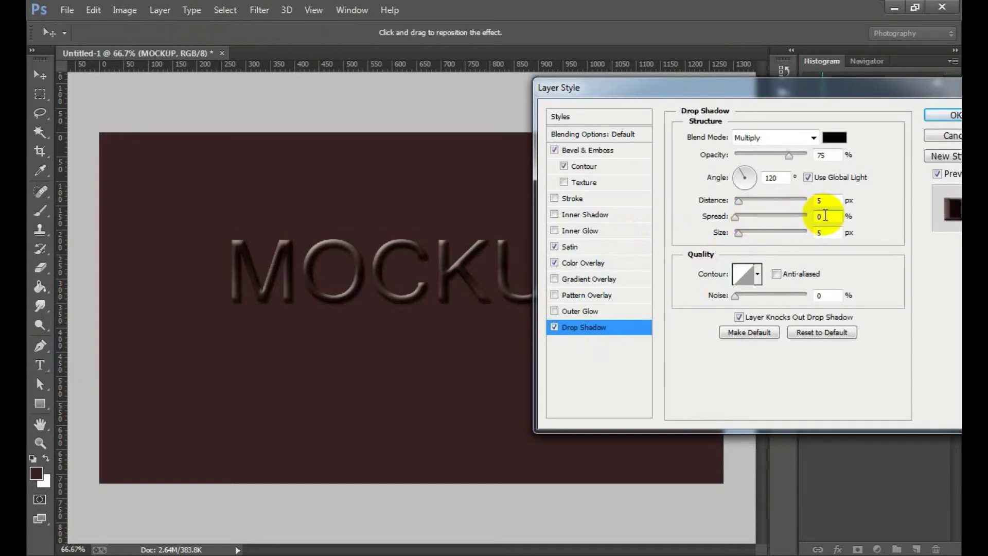
pyautogui.click(812, 200)
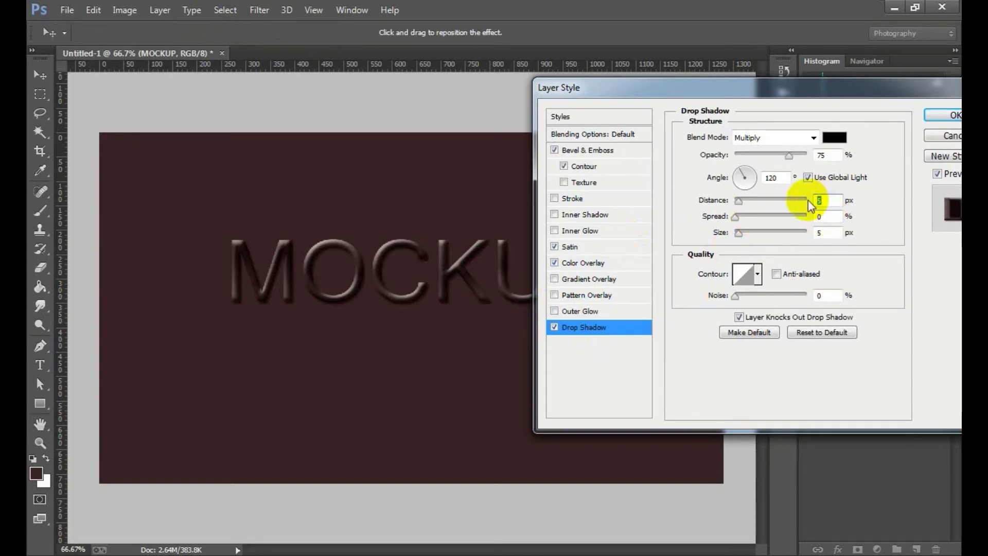
pyautogui.write('20')
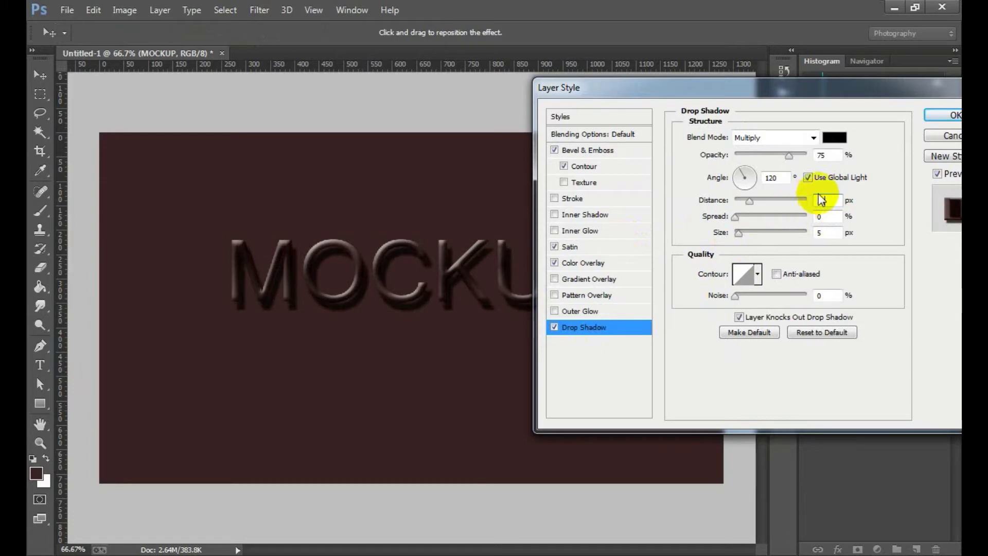
pyautogui.press('Tab')
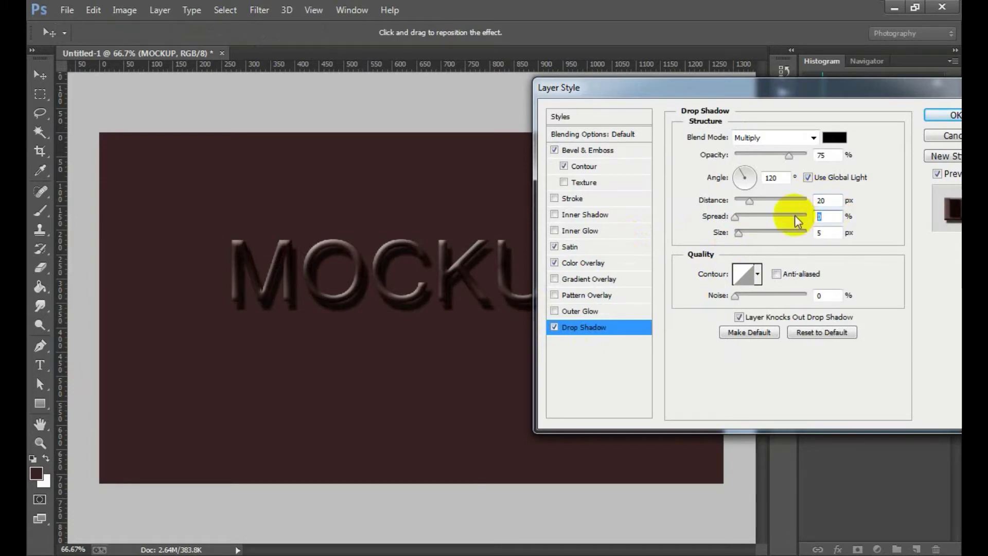
pyautogui.write('5')
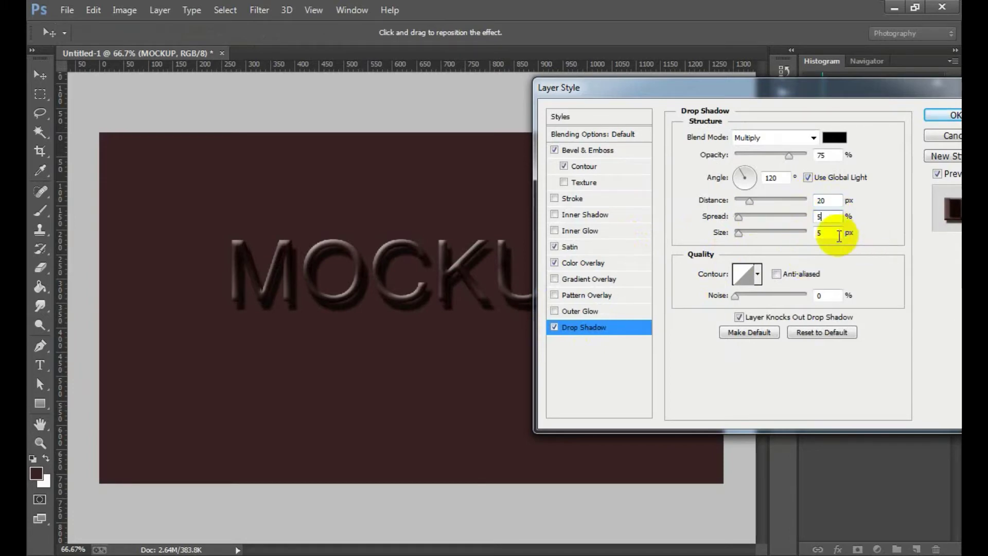
pyautogui.press('Tab')
pyautogui.write('10')
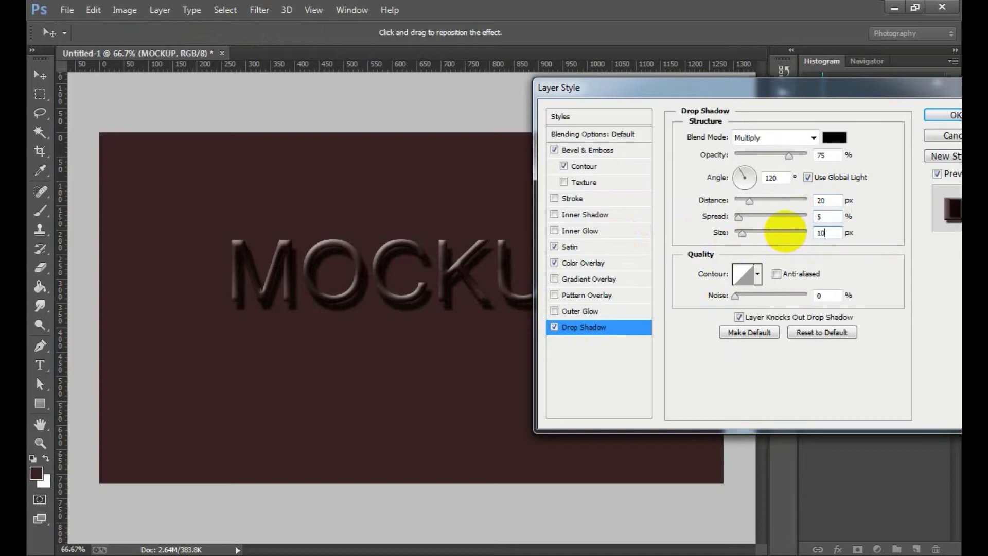
# Reduce the Drop Shadow's distance to 15 px, increase its spread, and apply the layer style to the text.
pyautogui.click(747, 200)
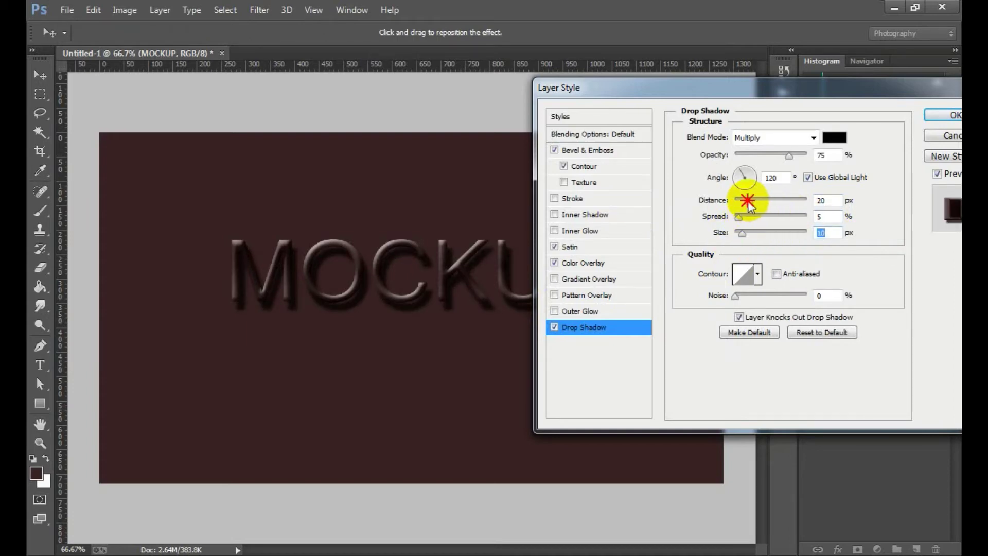
pyautogui.moveTo(748, 201); pyautogui.dragTo(745, 201)
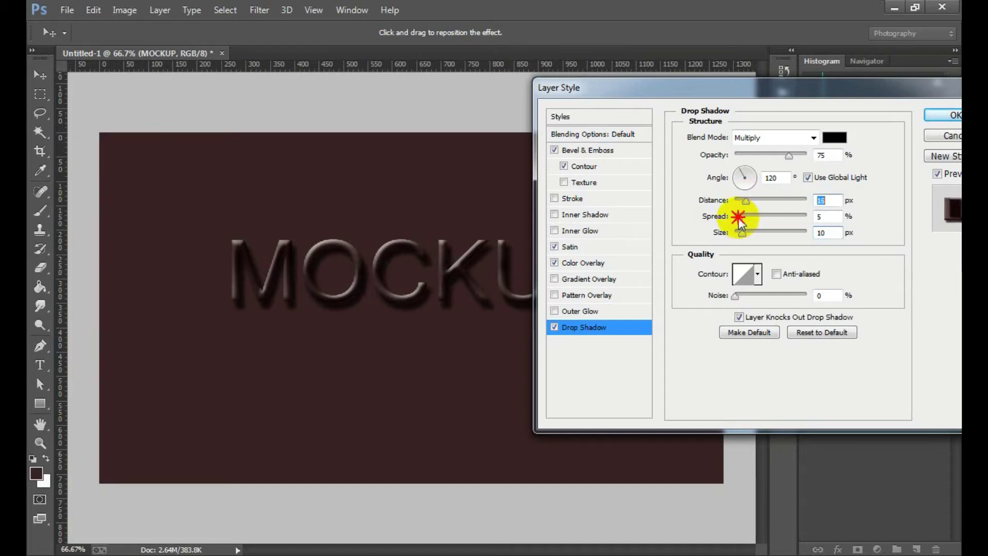
pyautogui.click(740, 217)
pyautogui.moveTo(745, 235); pyautogui.dragTo(746, 235)
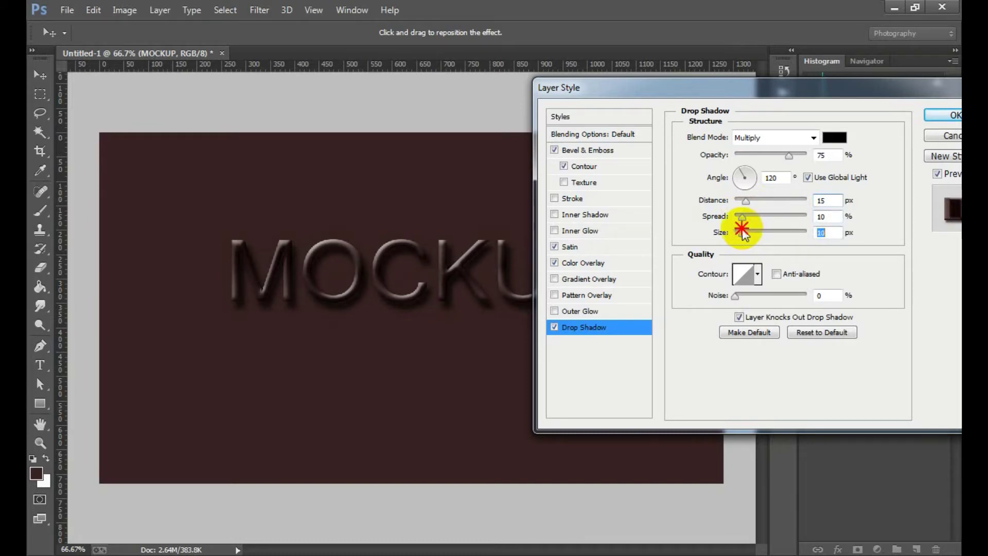
pyautogui.moveTo(742, 230); pyautogui.dragTo(756, 220)
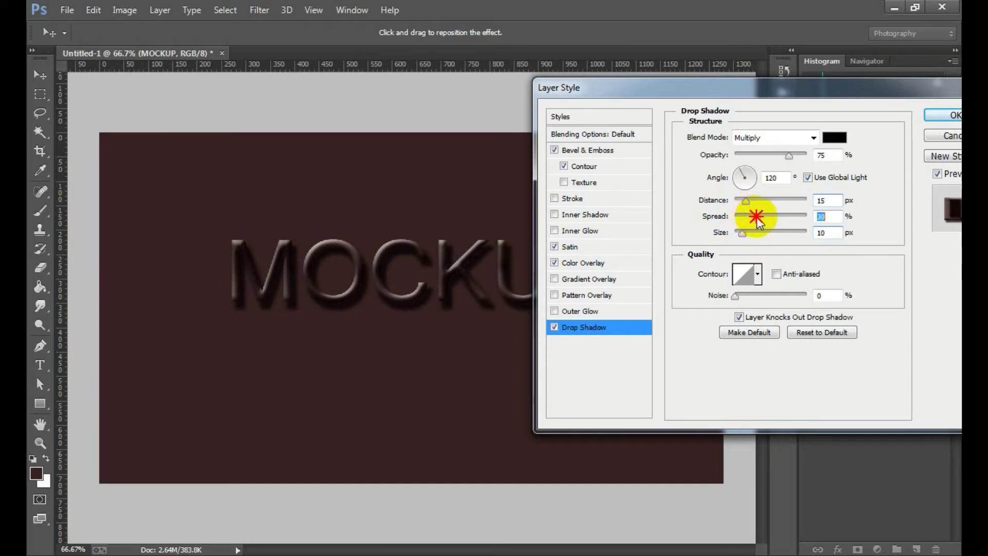
pyautogui.click(947, 116)
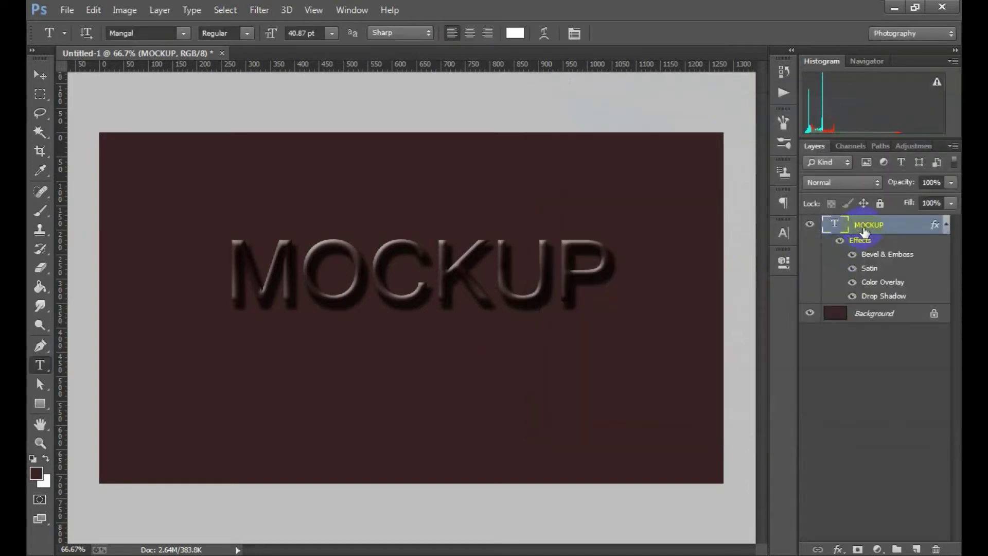
# Scale the MOCKUP text proportionally to 76.79% and move it near the middle of the canvas.
pyautogui.hotkey('ctrl', 't')
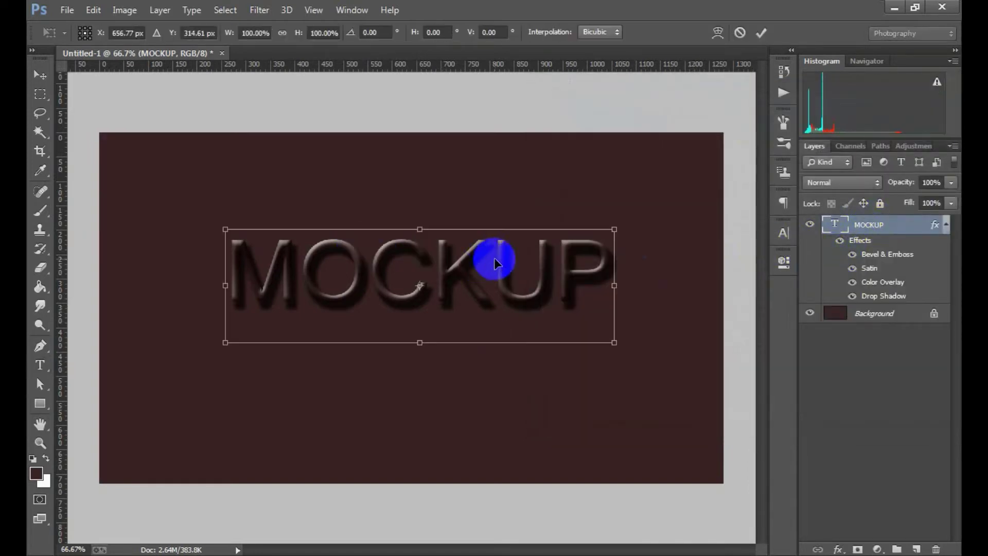
pyautogui.moveTo(483, 278); pyautogui.dragTo(466, 306)
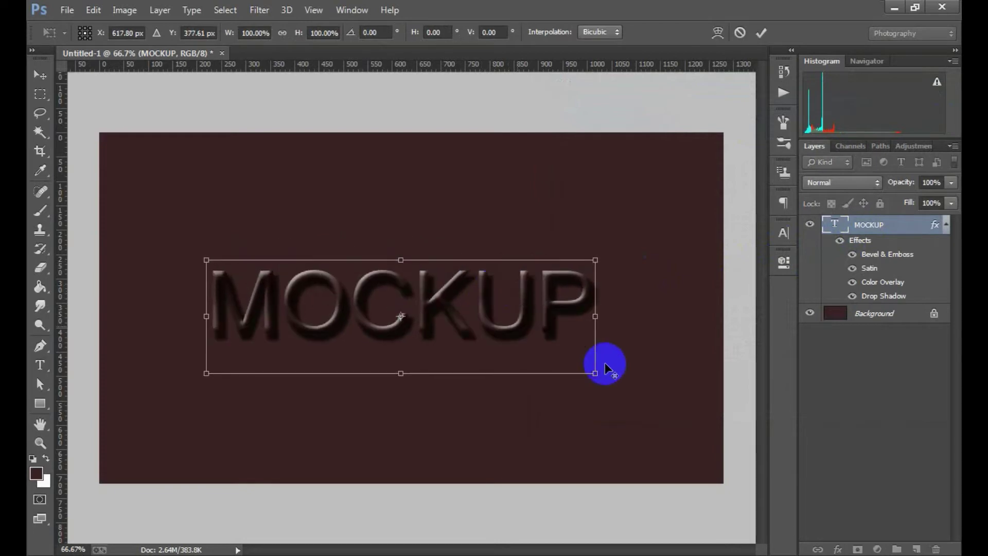
pyautogui.moveTo(596, 373); pyautogui.dragTo(554, 352)
pyautogui.moveTo(489, 315); pyautogui.dragTo(485, 311)
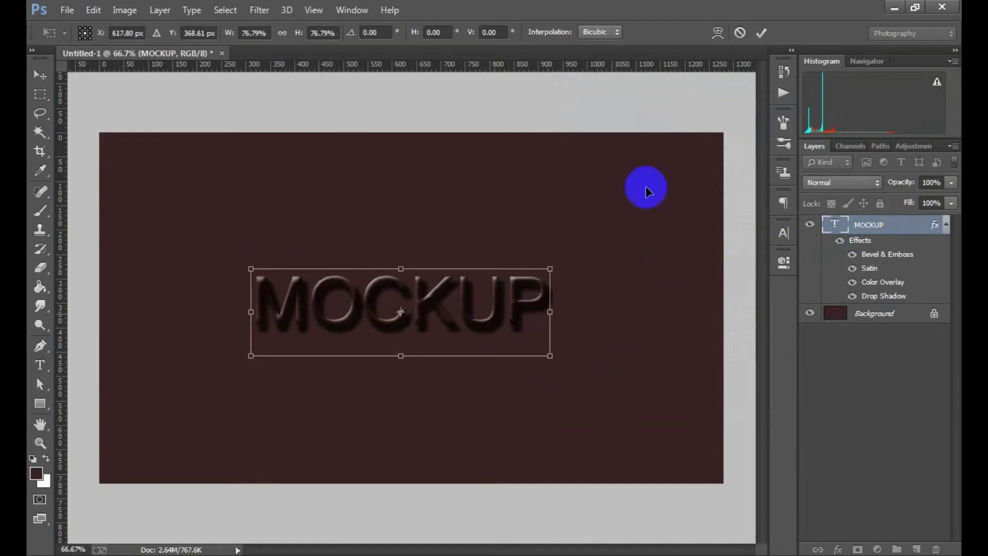
pyautogui.click(763, 35)
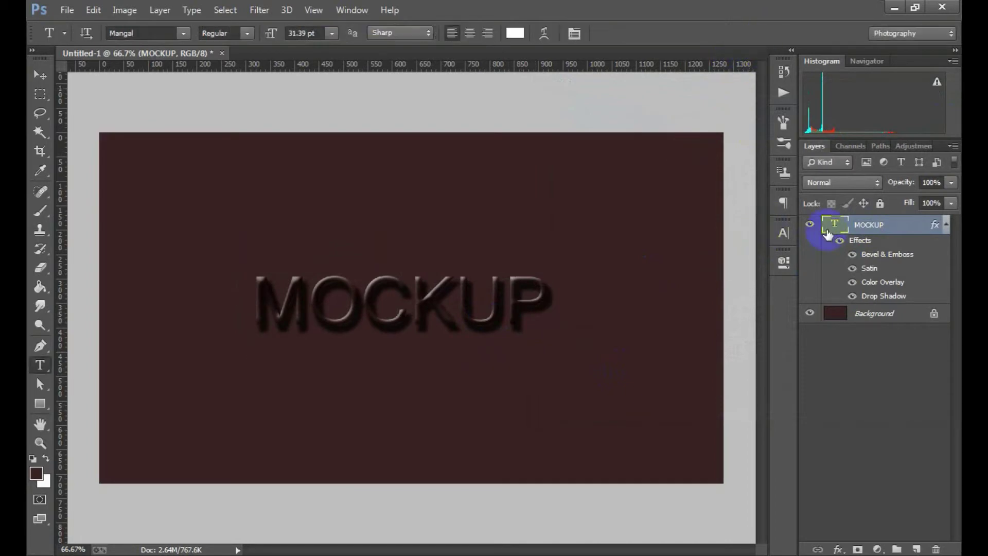
# Reopen the MOCKUP layer's blending options and lower the Color Overlay opacity to 42%.
pyautogui.rightClick(854, 225)
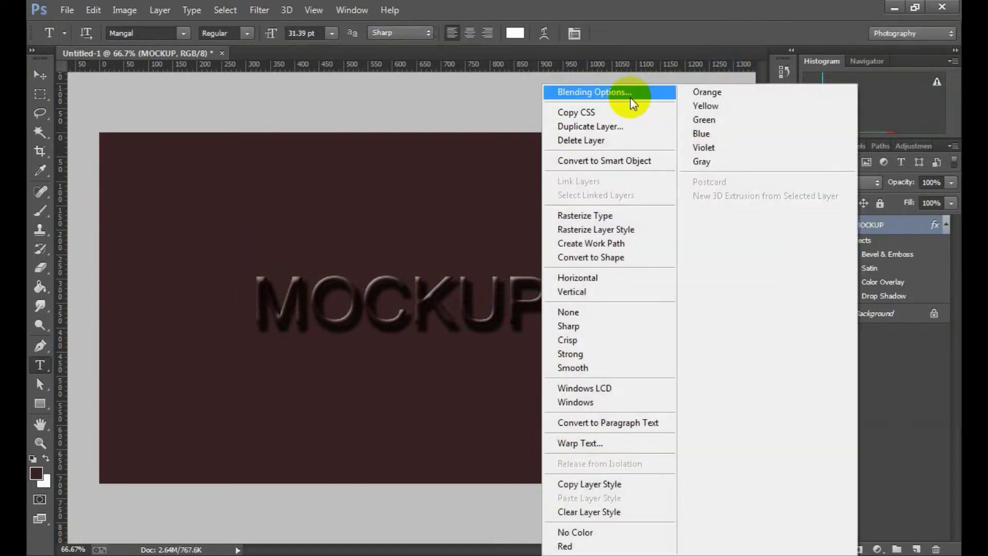
pyautogui.click(630, 100)
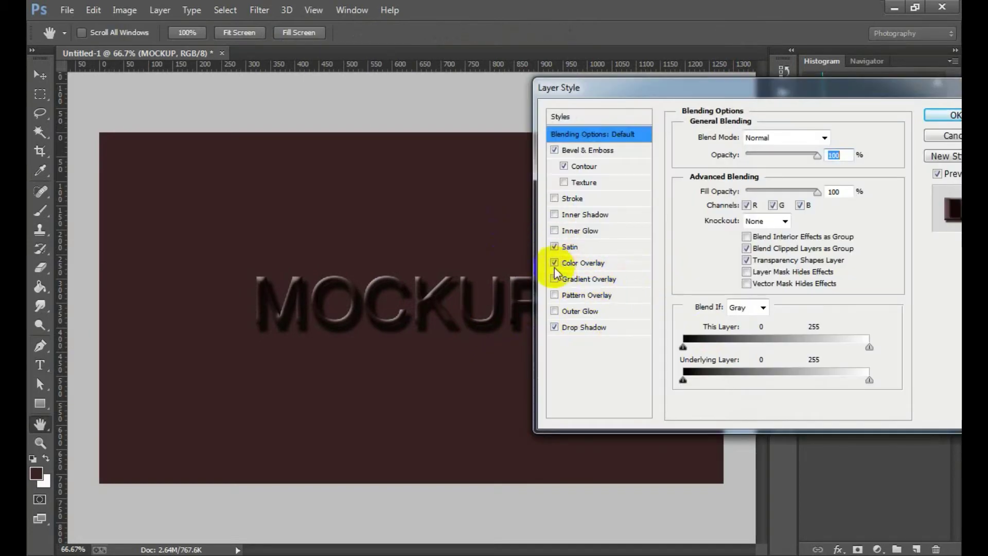
pyautogui.click(571, 263)
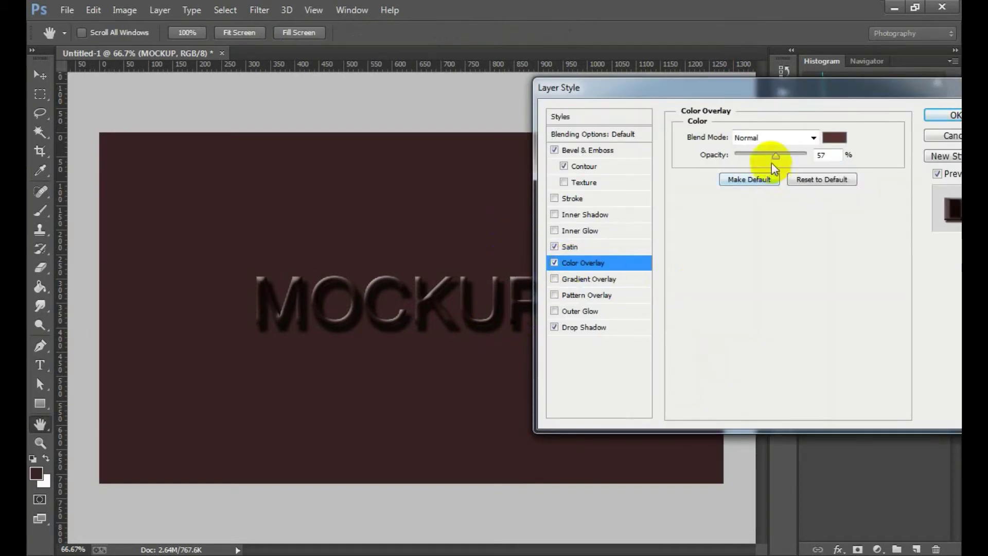
pyautogui.moveTo(784, 159); pyautogui.dragTo(763, 154)
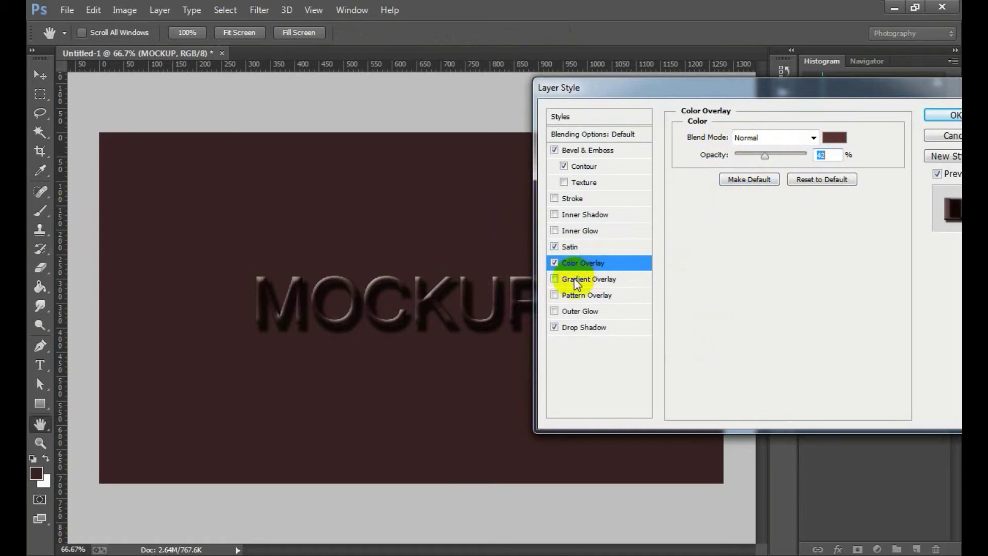
# Add a Gradient Overlay to the MOCKUP text and choose the Foreground to Background preset for its gradient.
pyautogui.click(555, 279)
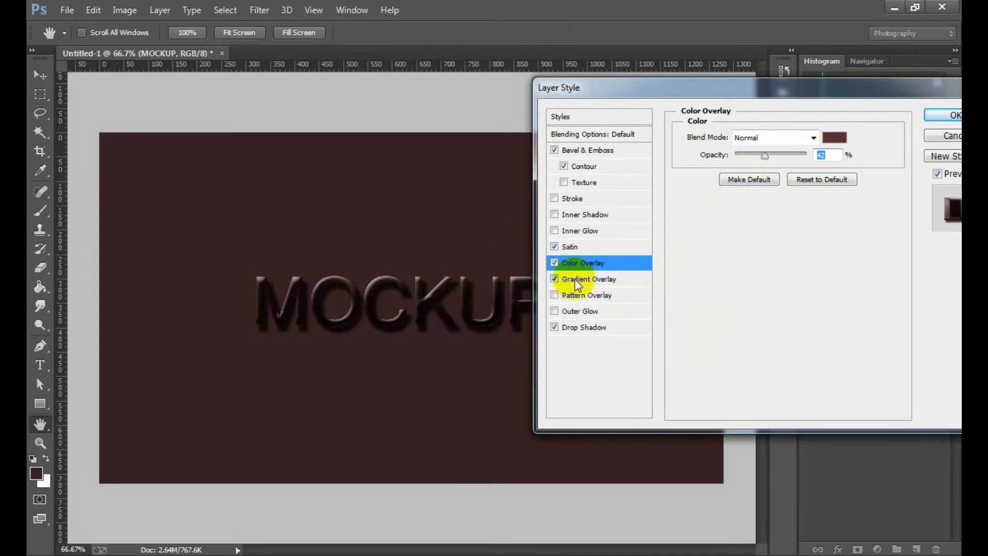
pyautogui.click(570, 278)
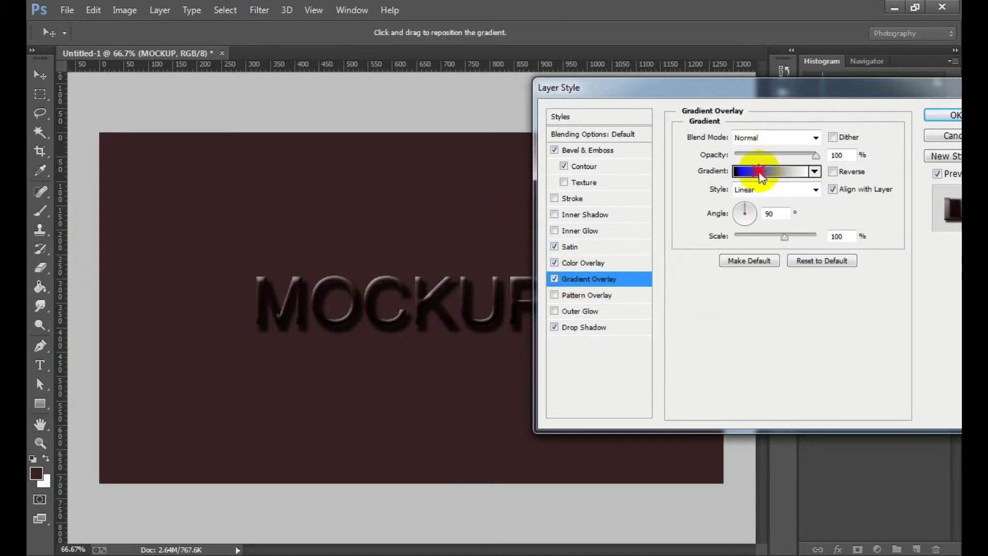
pyautogui.click(767, 172)
pyautogui.click(646, 229)
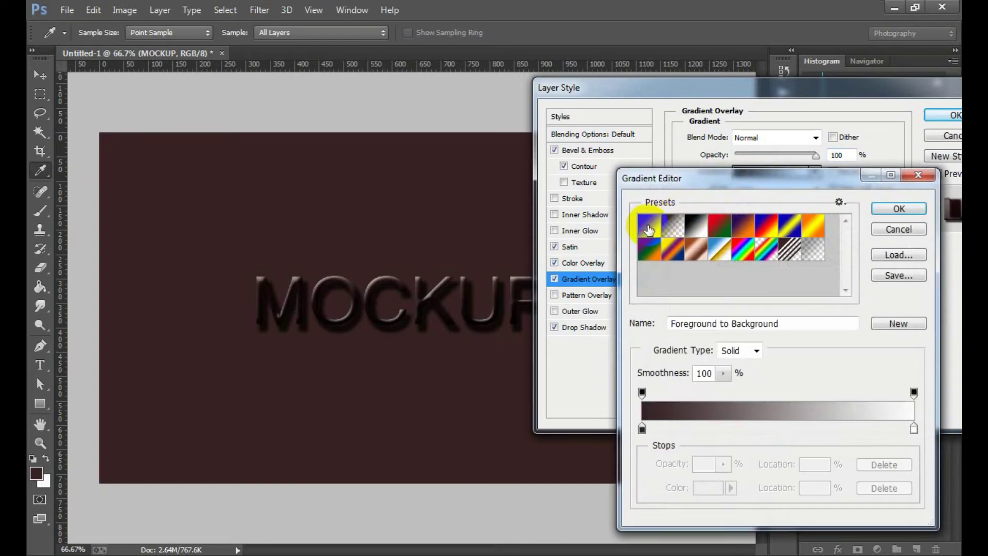
pyautogui.doubleClick(650, 229)
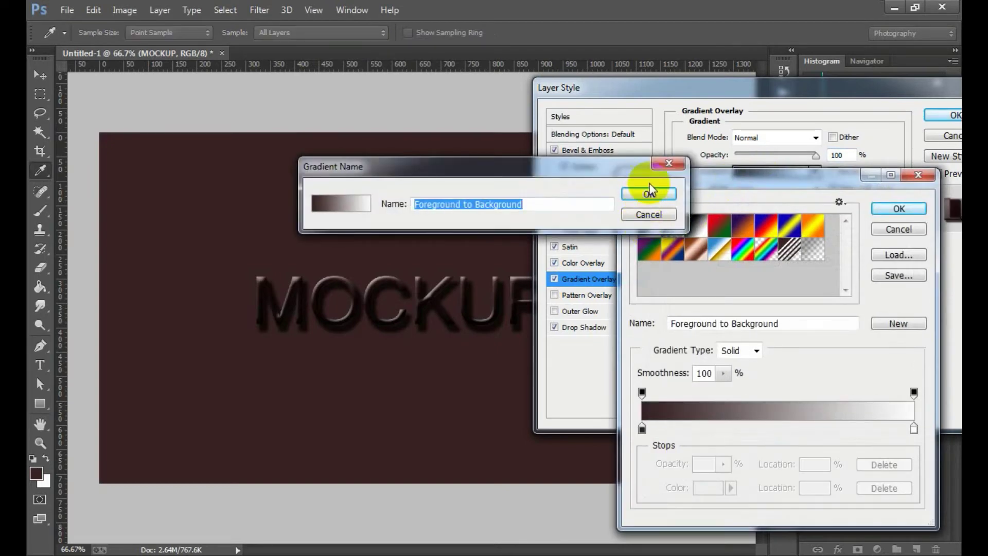
pyautogui.click(649, 194)
pyautogui.click(669, 232)
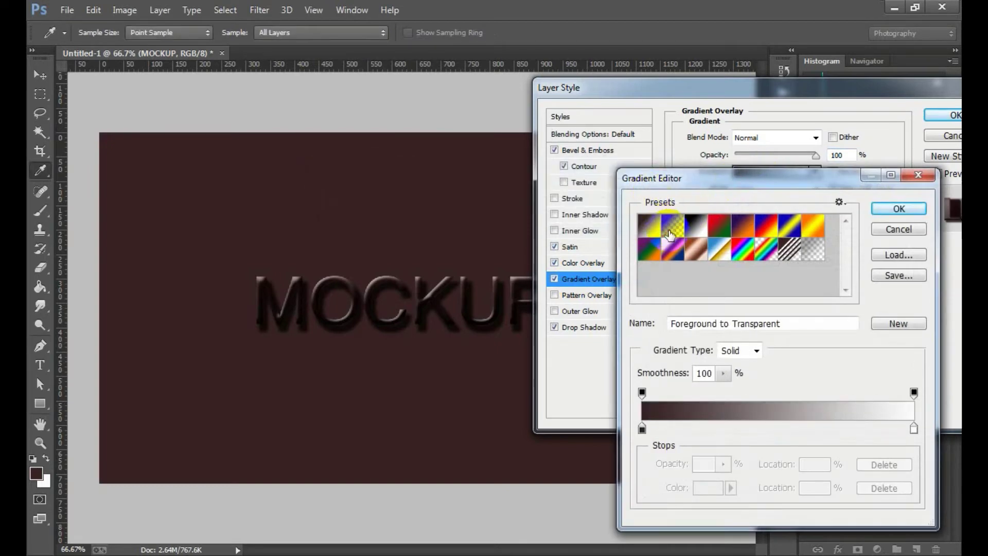
pyautogui.click(651, 228)
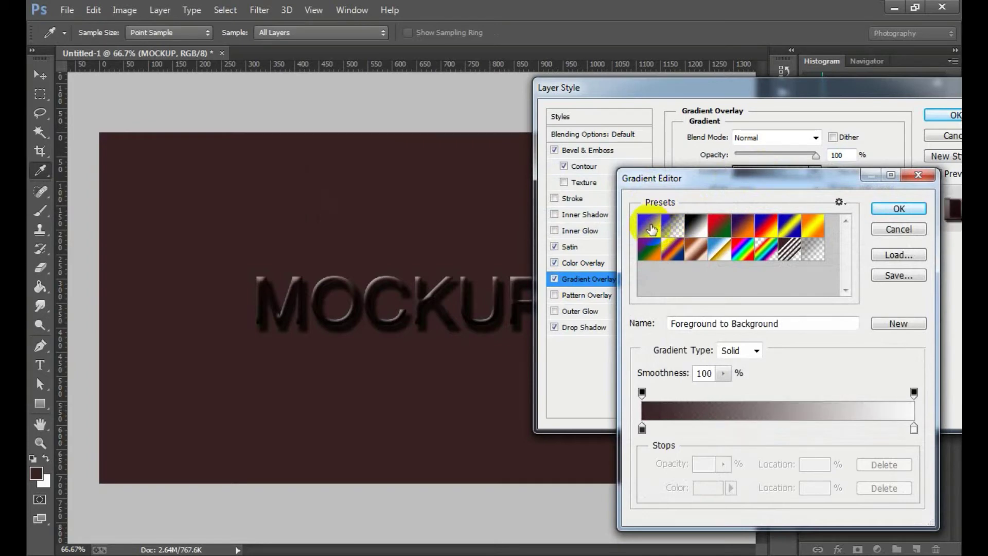
# Move the gradient's dark colour stop to 27% and its starting opacity stop about a third of the way along, and accept the gradient.
pyautogui.moveTo(643, 429); pyautogui.dragTo(663, 430)
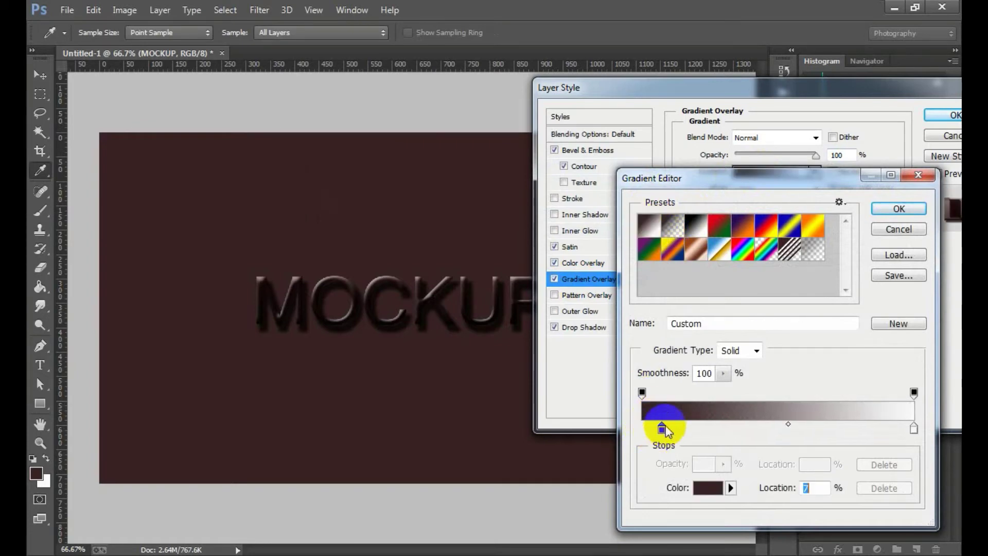
pyautogui.click(643, 395)
pyautogui.moveTo(643, 394); pyautogui.dragTo(731, 395)
pyautogui.moveTo(661, 430); pyautogui.dragTo(713, 430)
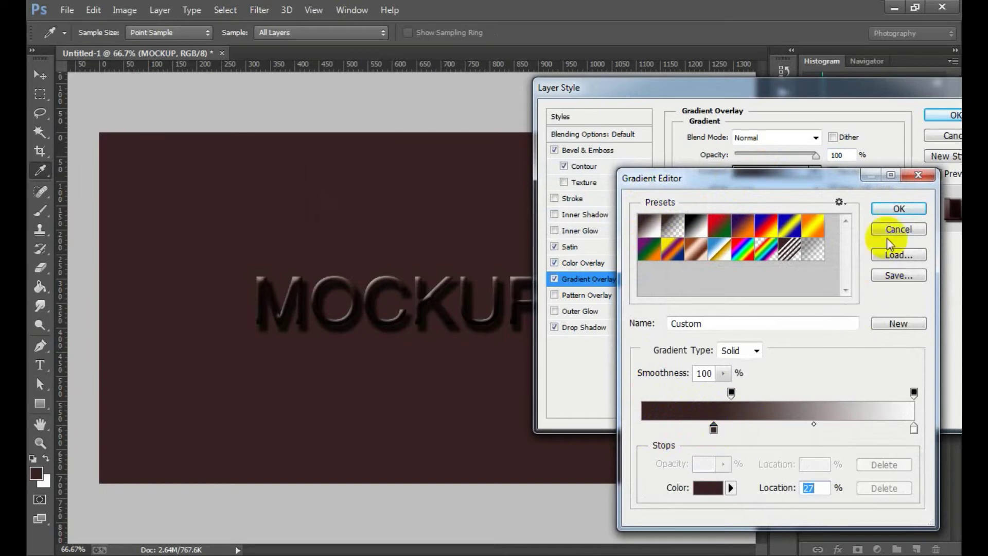
pyautogui.click(897, 210)
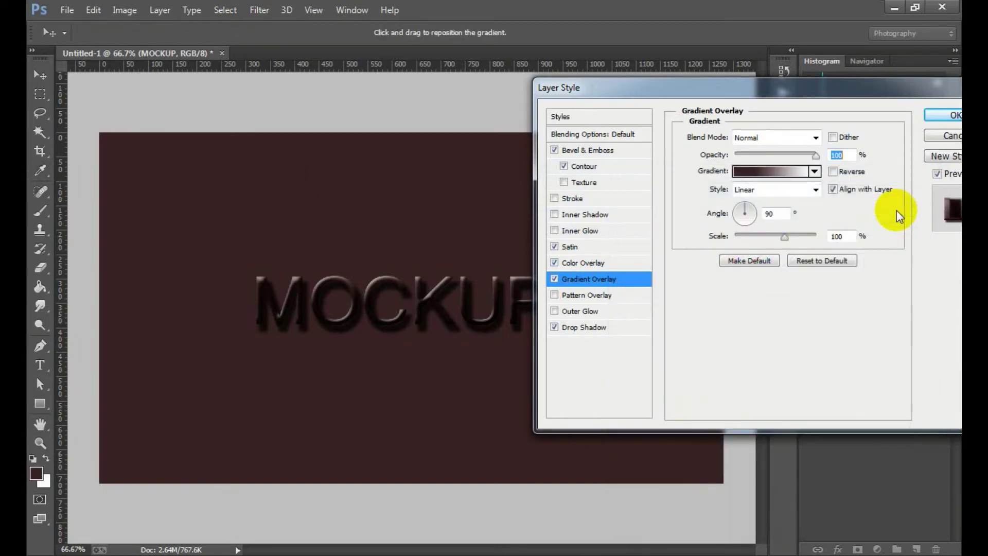
# Set the Gradient Overlay's scale to 80% and opacity to 19%, keeping the gradient unreversed.
pyautogui.click(833, 173)
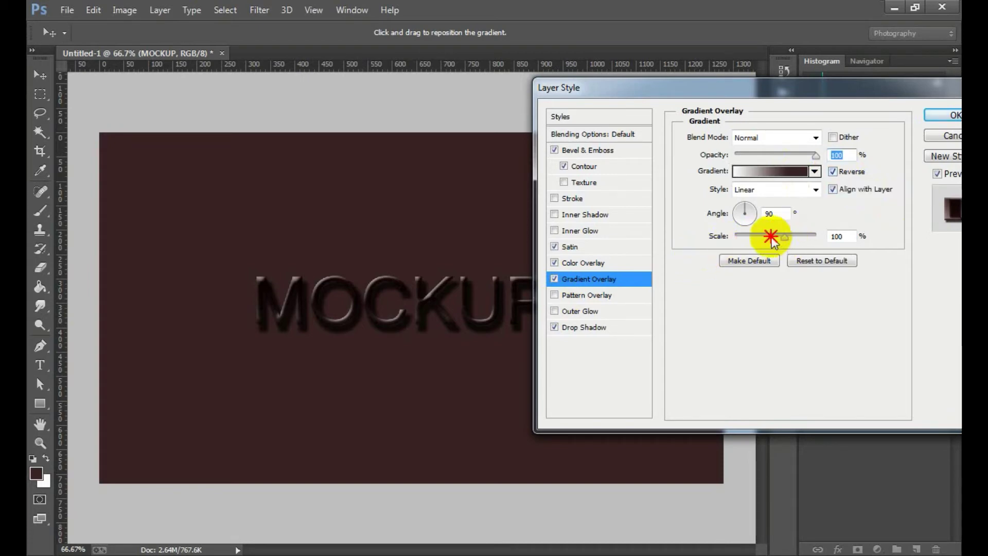
pyautogui.moveTo(772, 238)
pyautogui.mouseDown()
pyautogui.moveTo(730, 233)
pyautogui.moveTo(791, 246)
pyautogui.moveTo(813, 238)
pyautogui.moveTo(735, 247)
pyautogui.moveTo(711, 239)
pyautogui.moveTo(830, 243)
pyautogui.moveTo(773, 240)
pyautogui.mouseUp()
pyautogui.click(832, 172)
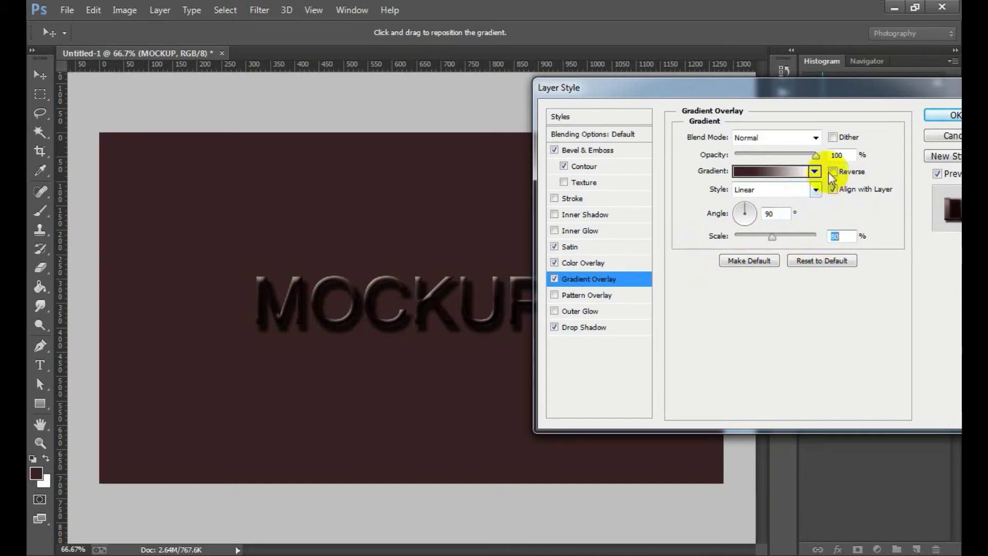
pyautogui.moveTo(816, 155)
pyautogui.mouseDown()
pyautogui.moveTo(718, 172)
pyautogui.moveTo(751, 174)
pyautogui.mouseUp()
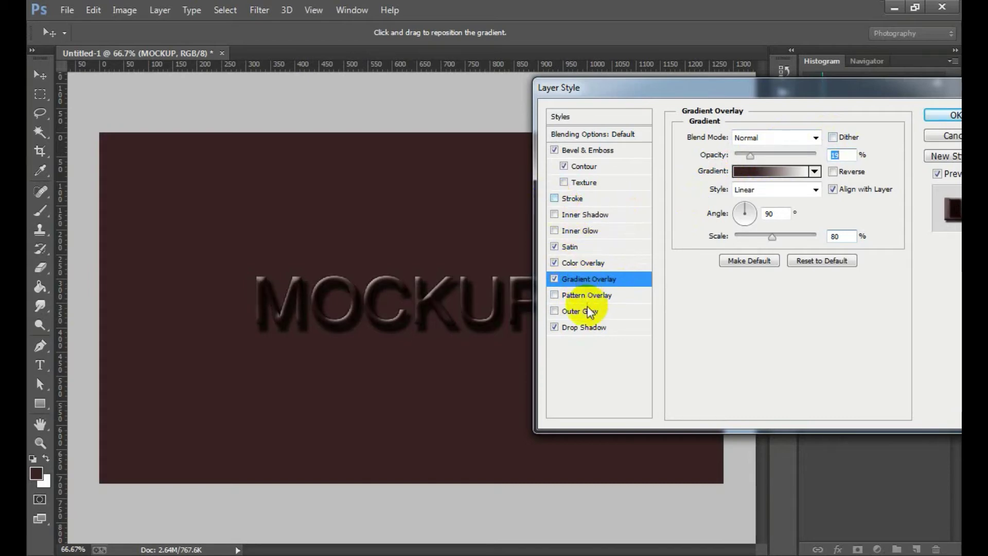
# Set the Satin effect's size to 65 px and distance to 89 px at 100% opacity, and apply the layer style.
pyautogui.click(592, 249)
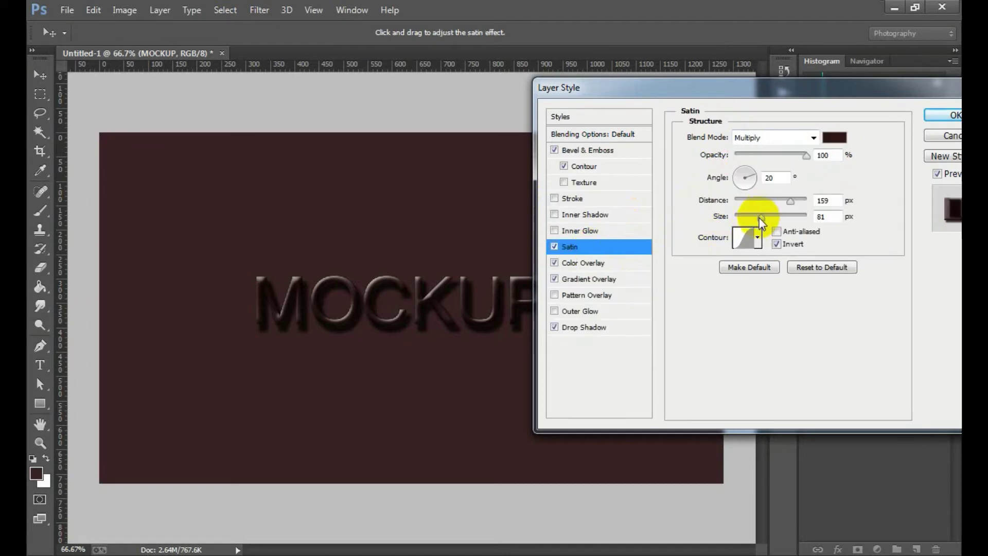
pyautogui.moveTo(757, 219)
pyautogui.mouseDown()
pyautogui.moveTo(744, 219)
pyautogui.moveTo(758, 199)
pyautogui.moveTo(742, 220)
pyautogui.moveTo(756, 220)
pyautogui.mouseUp()
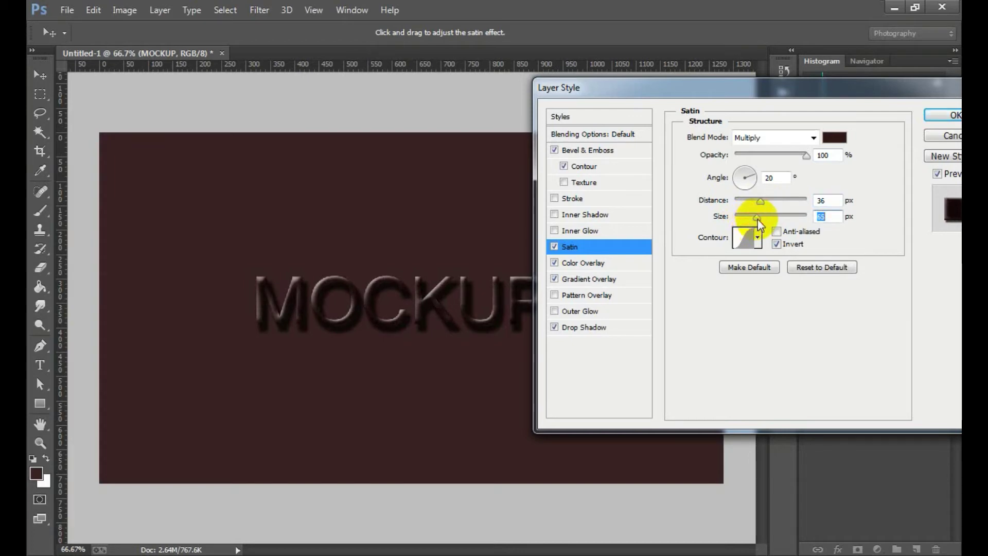
pyautogui.moveTo(764, 203); pyautogui.dragTo(778, 204)
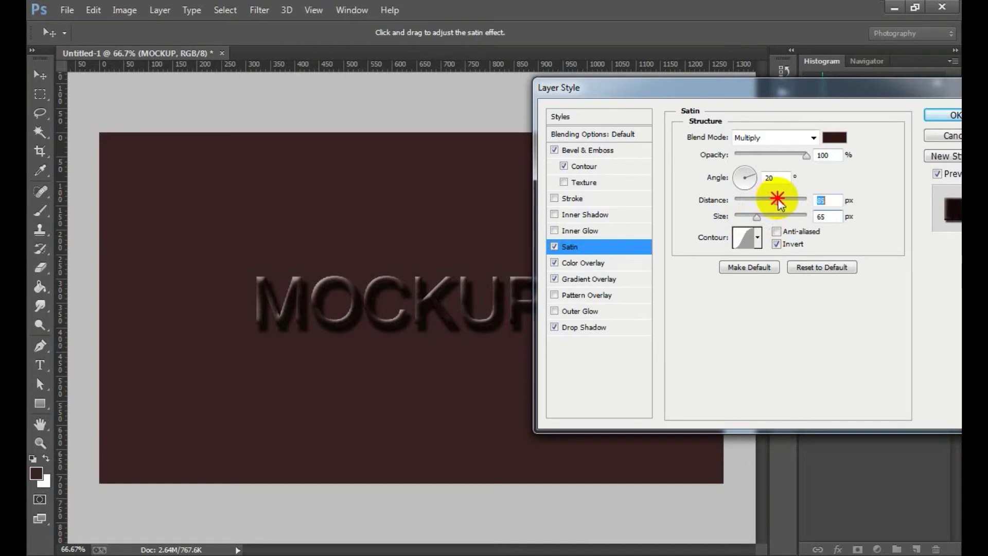
pyautogui.moveTo(805, 155)
pyautogui.mouseDown()
pyautogui.moveTo(754, 158)
pyautogui.moveTo(808, 156)
pyautogui.mouseUp()
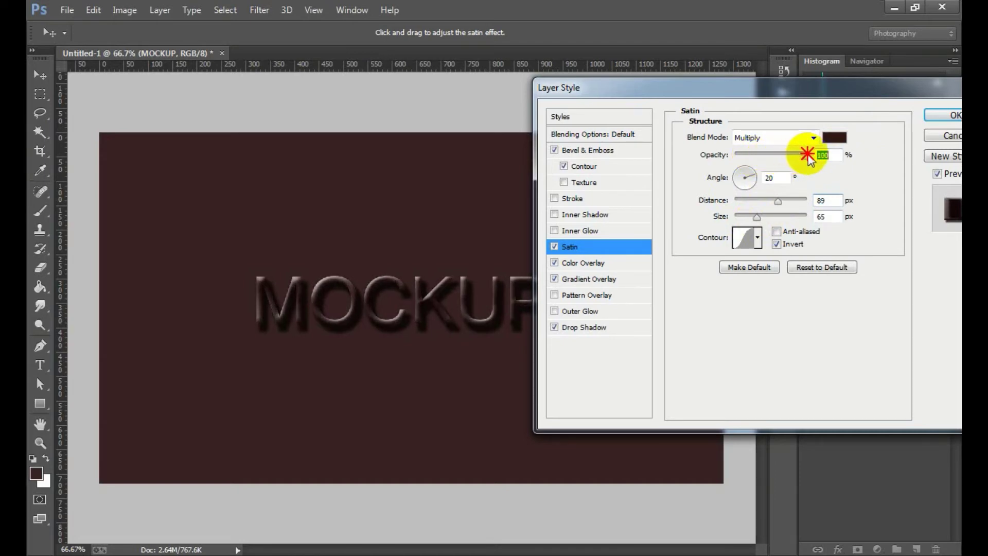
pyautogui.click(947, 117)
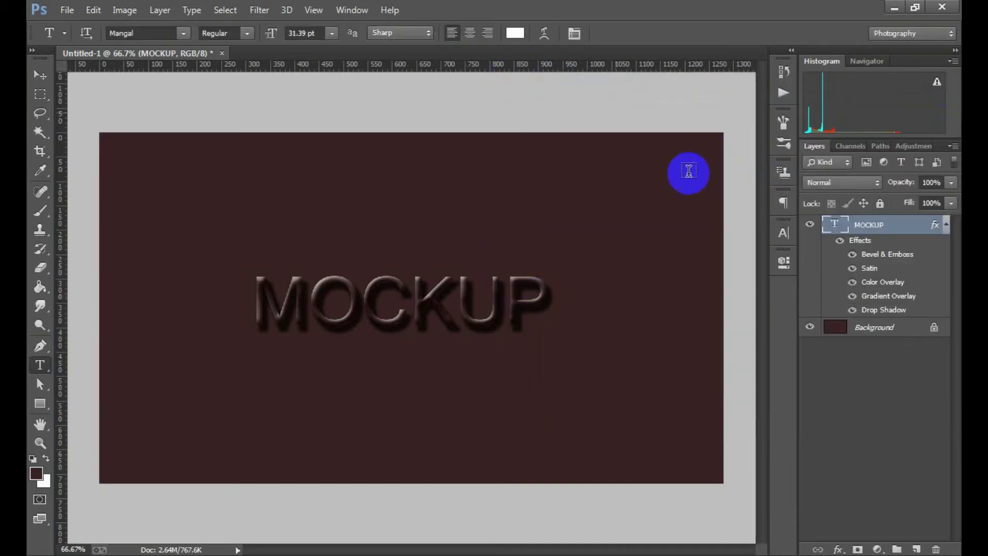
# Change the MOCKUP text colour to the muted brown 5f3f3f.
pyautogui.click(783, 234)
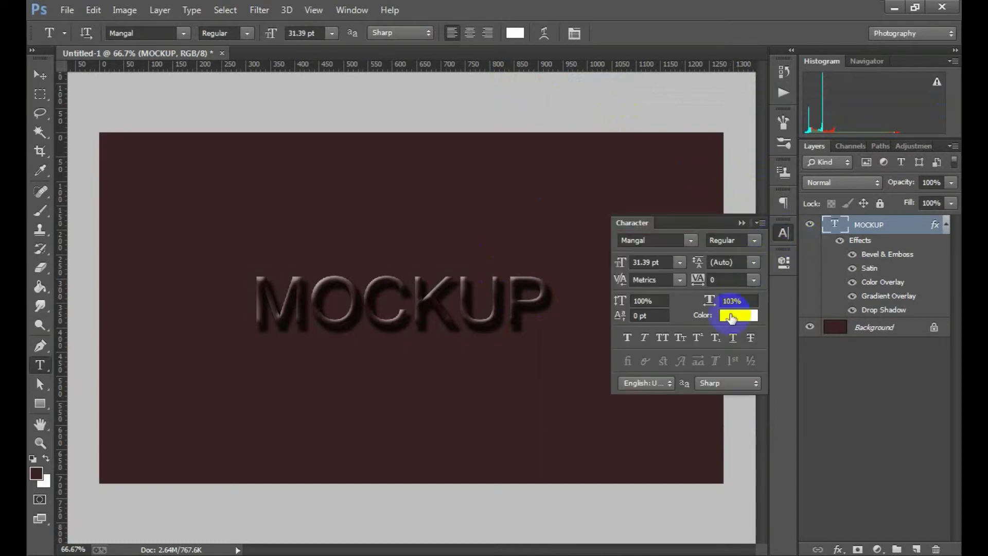
pyautogui.click(730, 323)
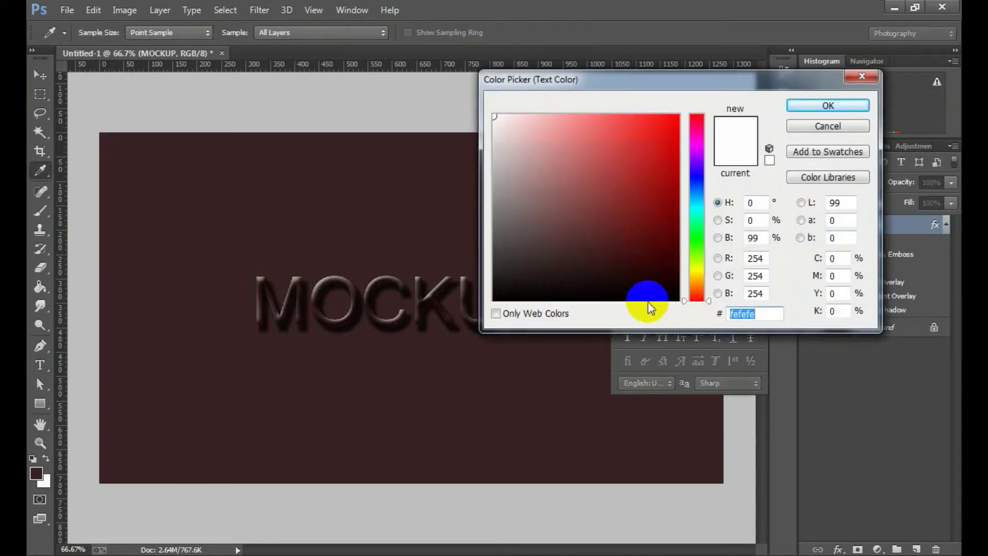
pyautogui.click(642, 296)
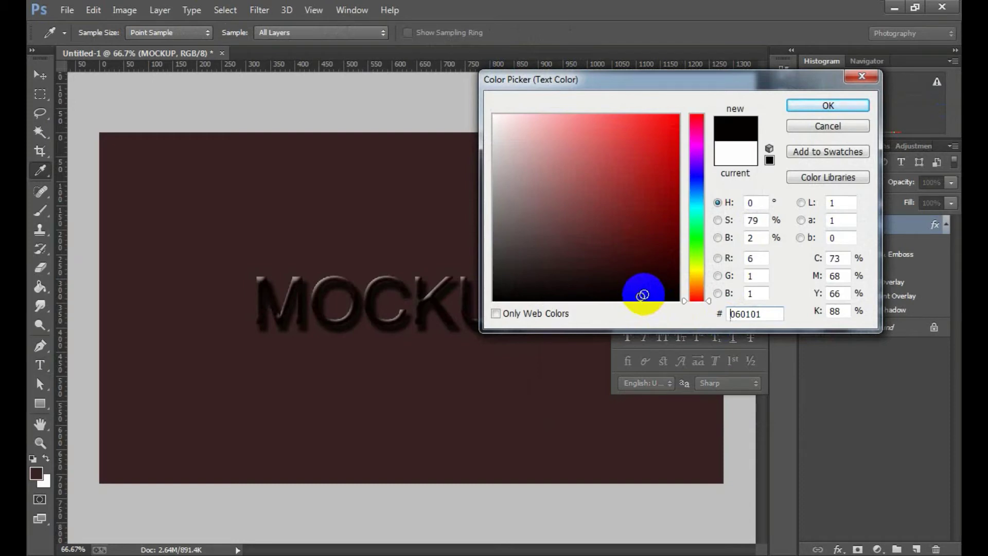
pyautogui.click(636, 277)
pyautogui.click(612, 266)
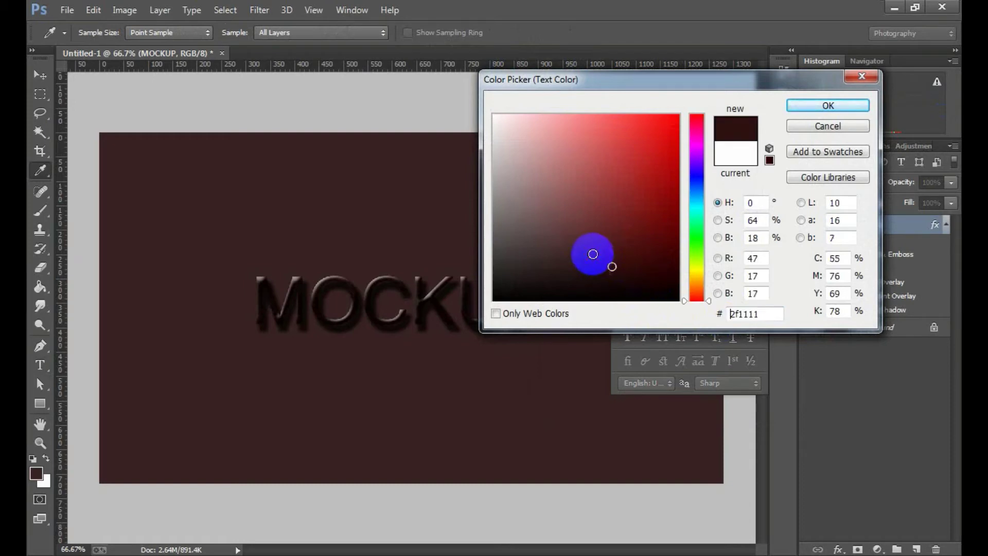
pyautogui.click(583, 249)
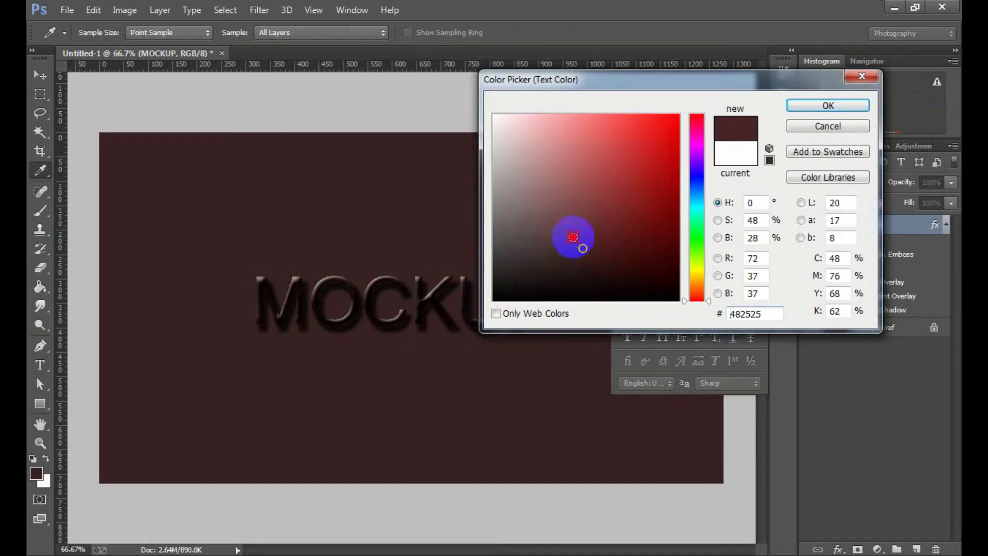
pyautogui.click(573, 237)
pyautogui.click(562, 216)
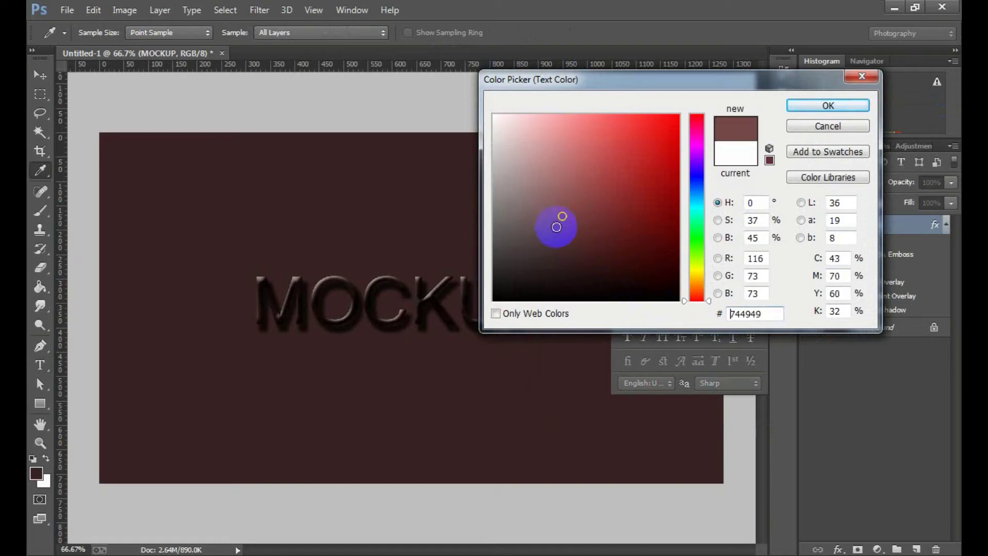
pyautogui.click(557, 237)
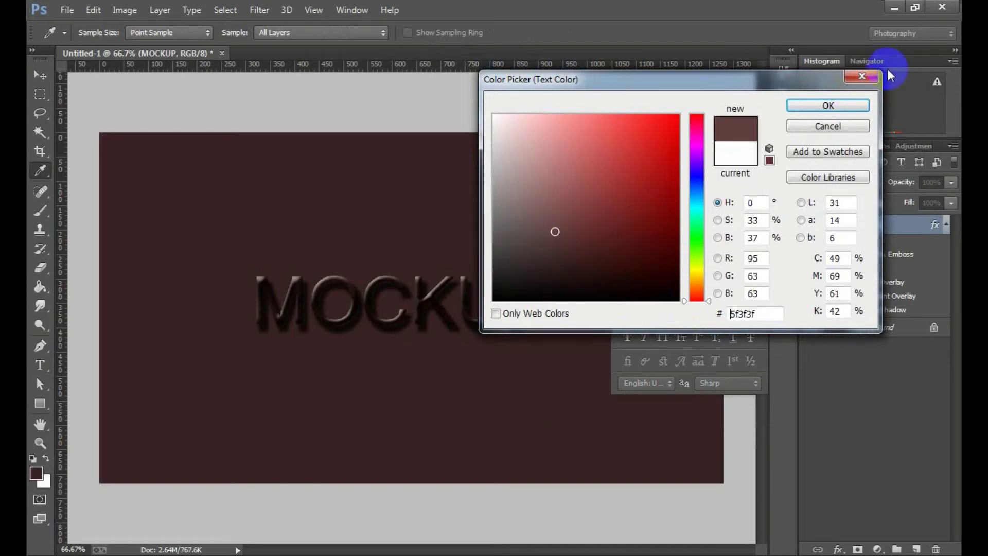
pyautogui.click(841, 107)
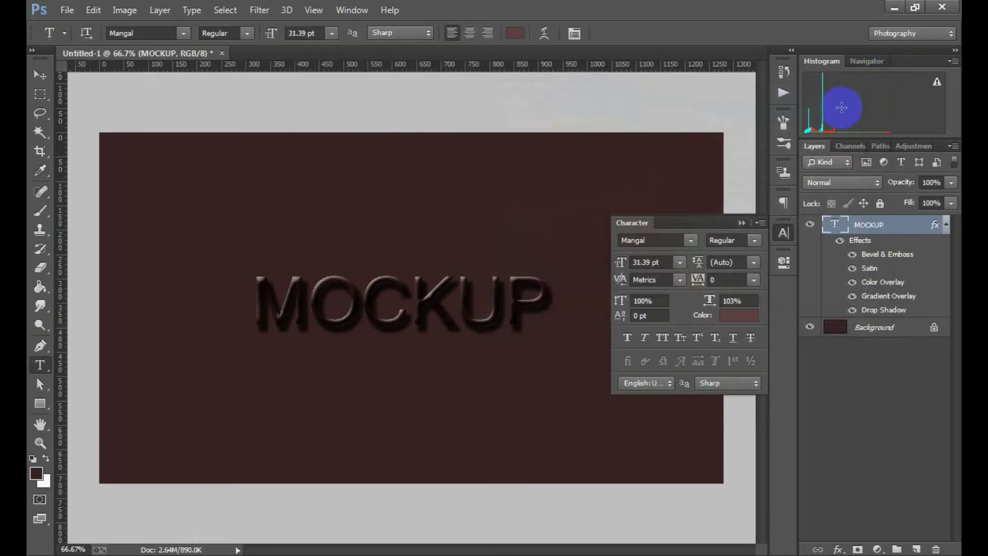
pyautogui.click(720, 235)
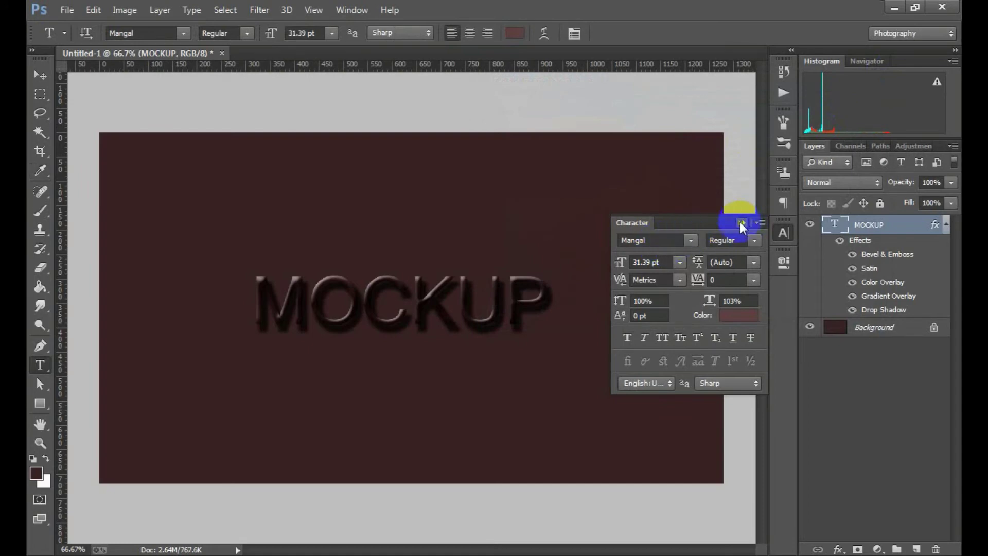
pyautogui.click(741, 224)
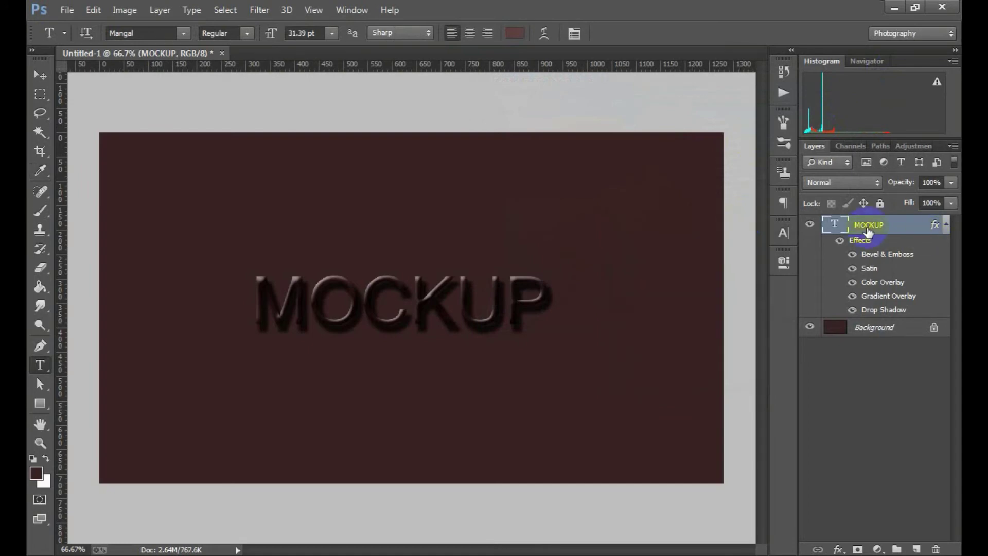
# Examine the MOCKUP text at several zoom levels and compare its look with the Satin effect hidden and shown.
pyautogui.keyDown('ctrl'); pyautogui.keyDown('alt'); pyautogui.click(410, 324); pyautogui.keyUp('alt'); pyautogui.keyUp('ctrl')
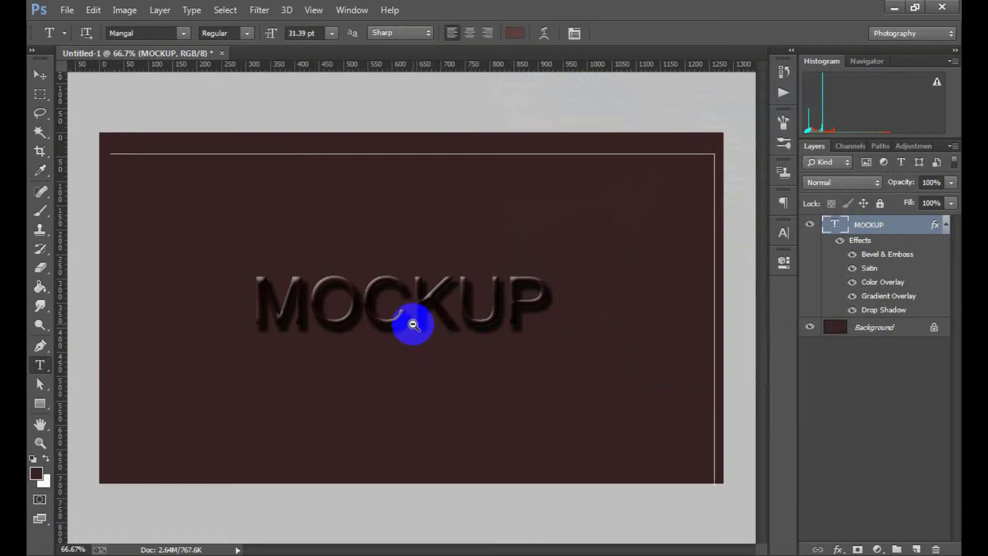
pyautogui.keyDown('ctrl'); pyautogui.keyDown('alt'); pyautogui.click(435, 347); pyautogui.keyUp('alt'); pyautogui.keyUp('ctrl')
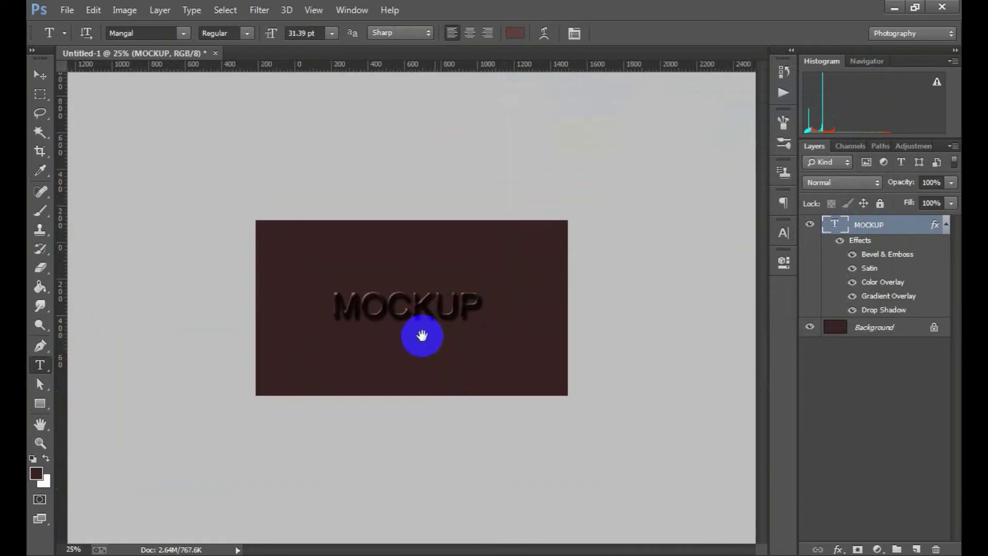
pyautogui.keyDown('ctrl'); pyautogui.keyDown('alt'); pyautogui.click(407, 306); pyautogui.keyUp('alt'); pyautogui.keyUp('ctrl')
pyautogui.keyDown('ctrl'); pyautogui.click(408, 329); pyautogui.keyUp('ctrl')
pyautogui.keyDown('ctrl'); pyautogui.click(410, 353); pyautogui.keyUp('ctrl')
pyautogui.keyDown('ctrl'); pyautogui.click(410, 335); pyautogui.keyUp('ctrl')
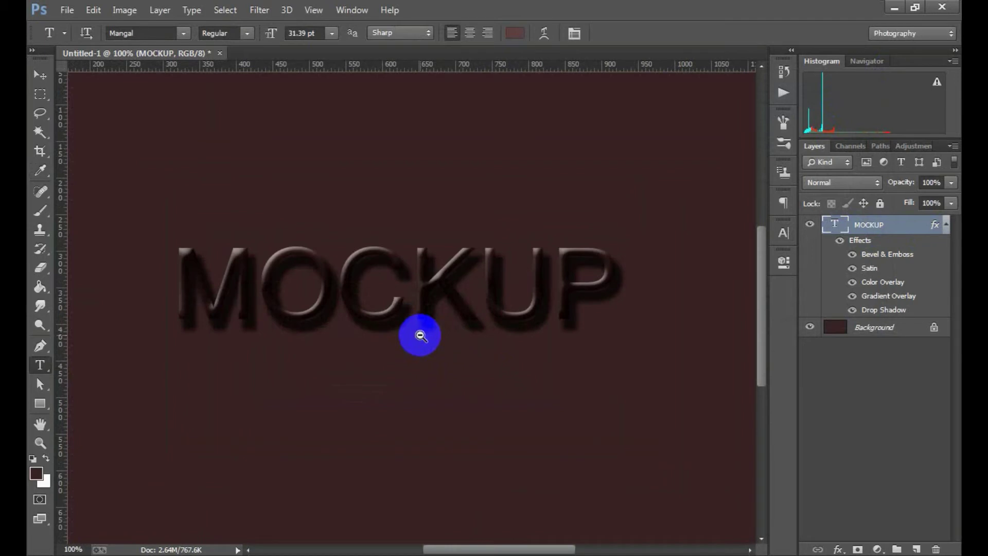
pyautogui.keyDown('ctrl'); pyautogui.keyDown('alt'); pyautogui.click(570, 331); pyautogui.keyUp('alt'); pyautogui.keyUp('ctrl')
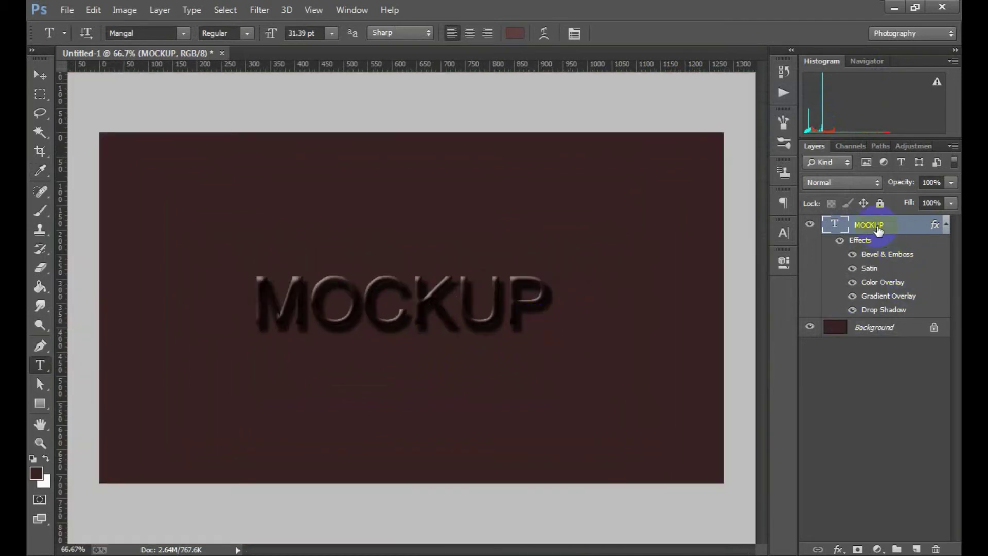
pyautogui.click(853, 269)
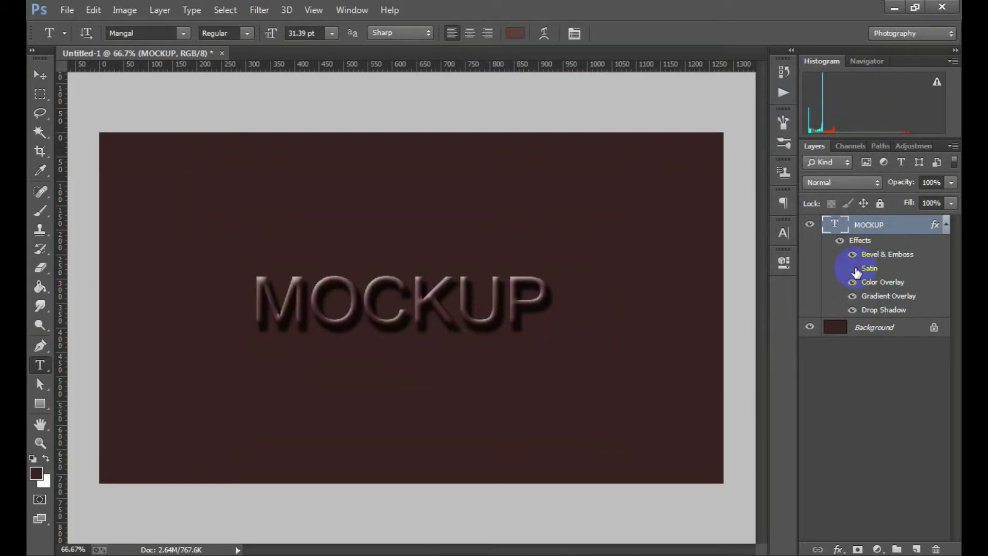
pyautogui.click(854, 269)
pyautogui.click(853, 269)
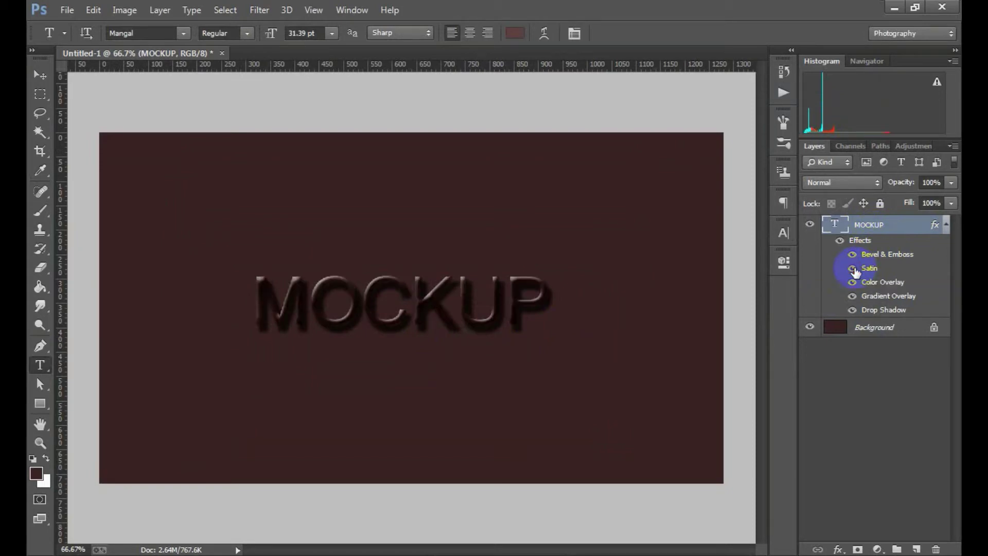
# Set the MOCKUP layer's Satin effect to 69% opacity, 76 px size and 49 px distance, and apply the layer style.
pyautogui.rightClick(857, 225)
pyautogui.click(578, 96)
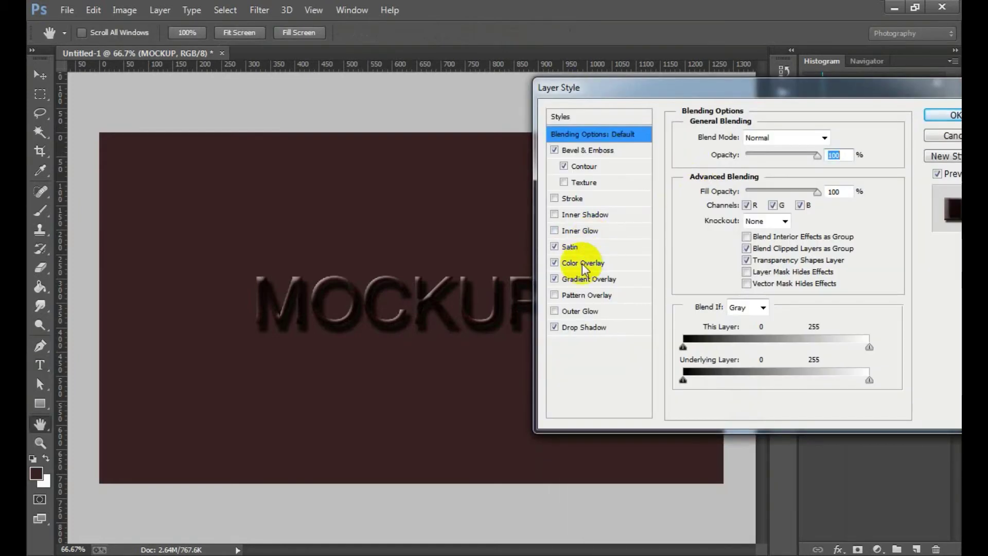
pyautogui.click(577, 247)
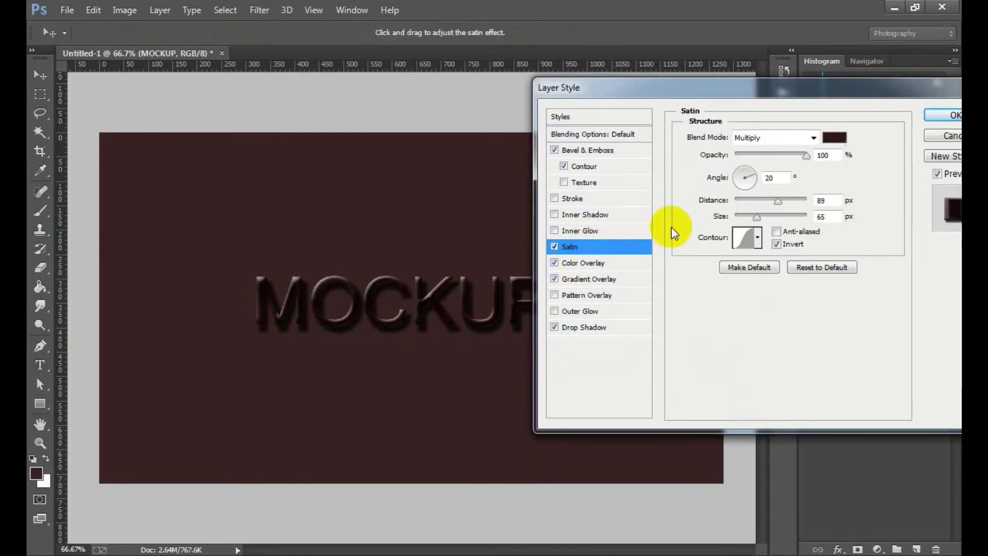
pyautogui.click(768, 155)
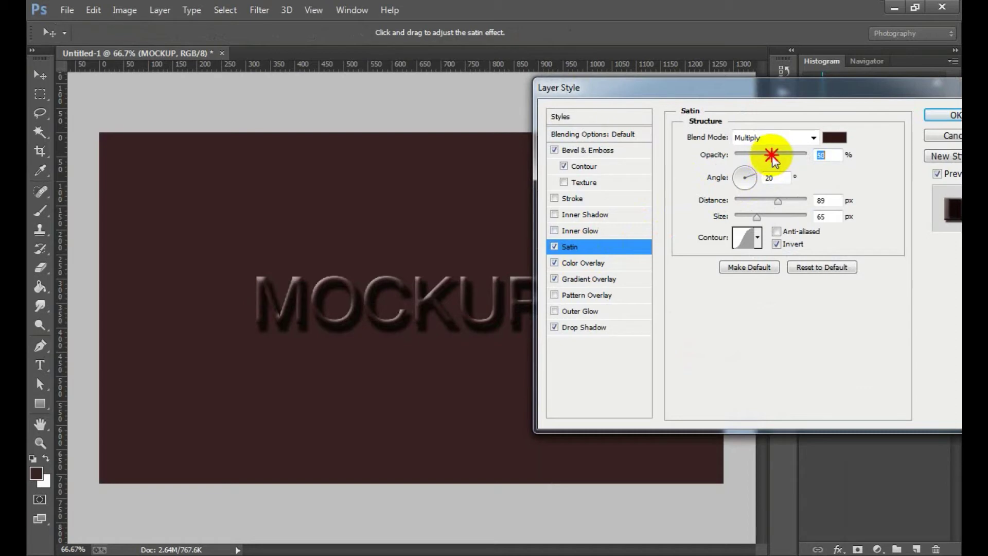
pyautogui.moveTo(777, 155)
pyautogui.mouseDown()
pyautogui.moveTo(739, 156)
pyautogui.moveTo(785, 154)
pyautogui.mouseUp()
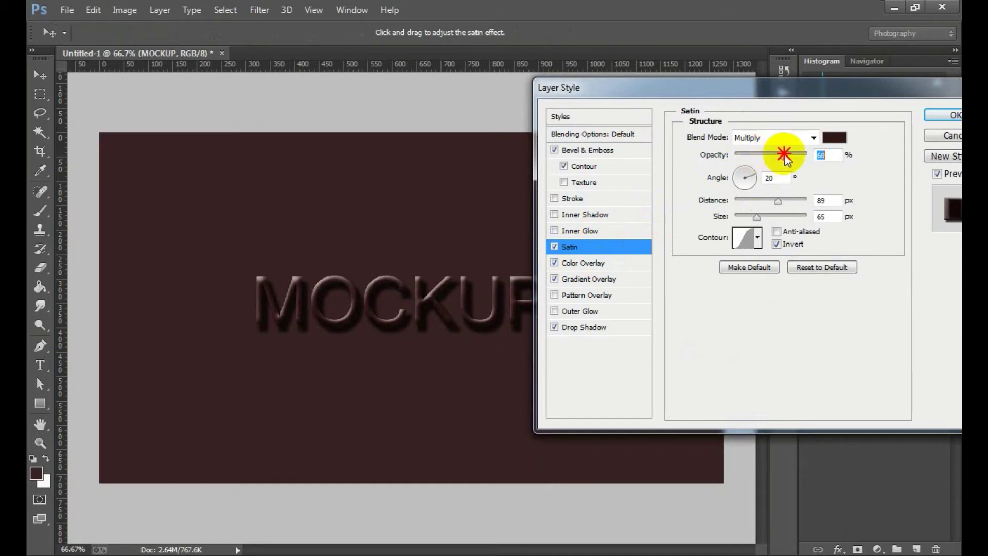
pyautogui.moveTo(756, 215); pyautogui.dragTo(748, 217)
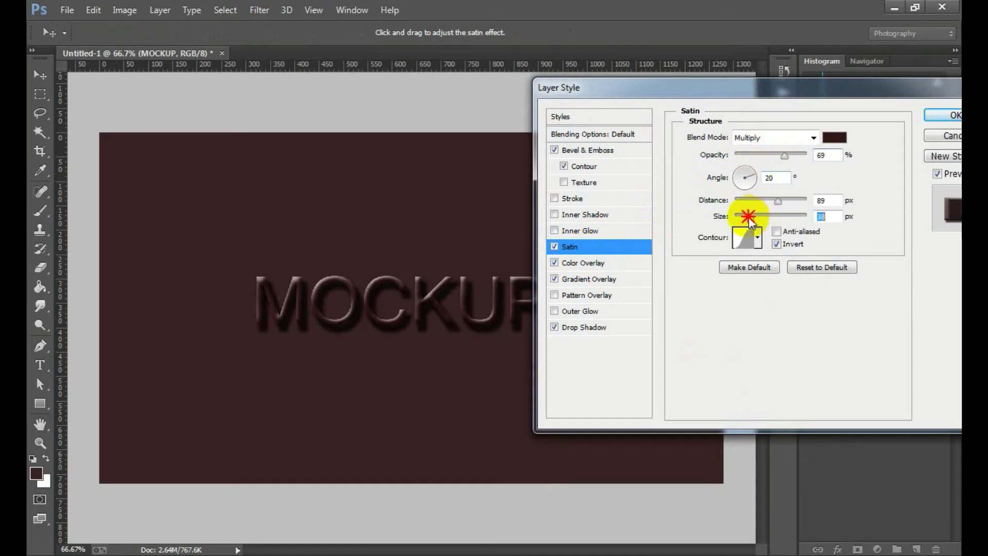
pyautogui.click(755, 200)
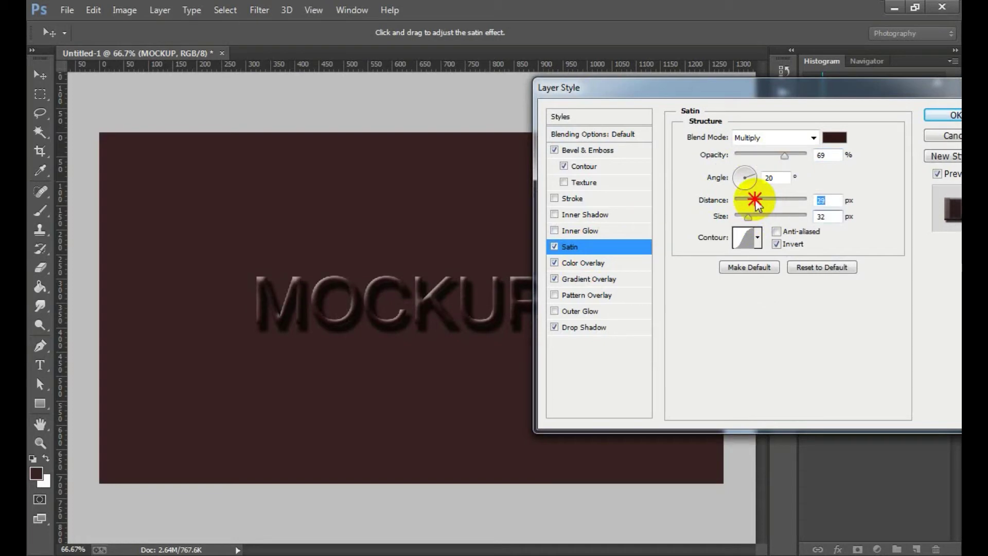
pyautogui.moveTo(755, 204); pyautogui.dragTo(805, 207)
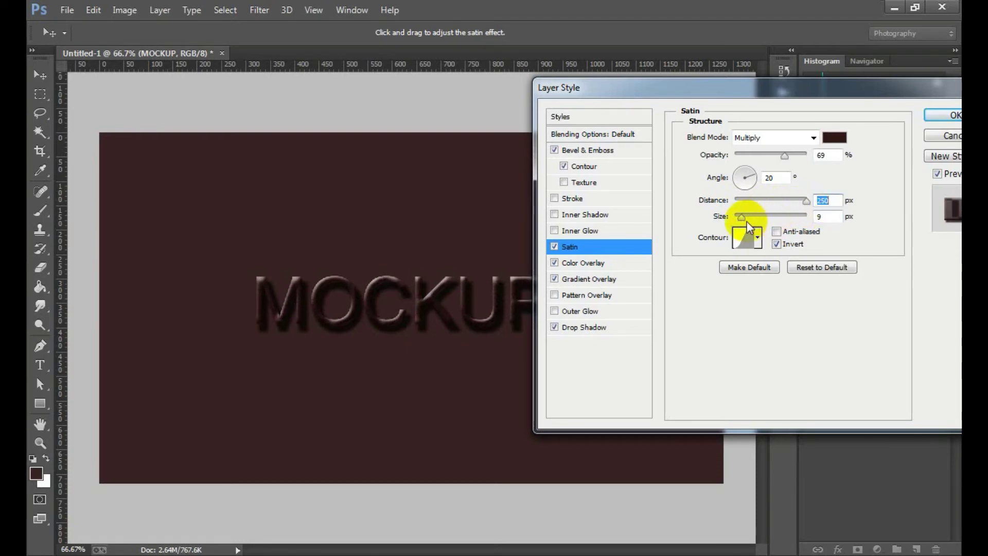
pyautogui.moveTo(741, 217); pyautogui.dragTo(755, 218)
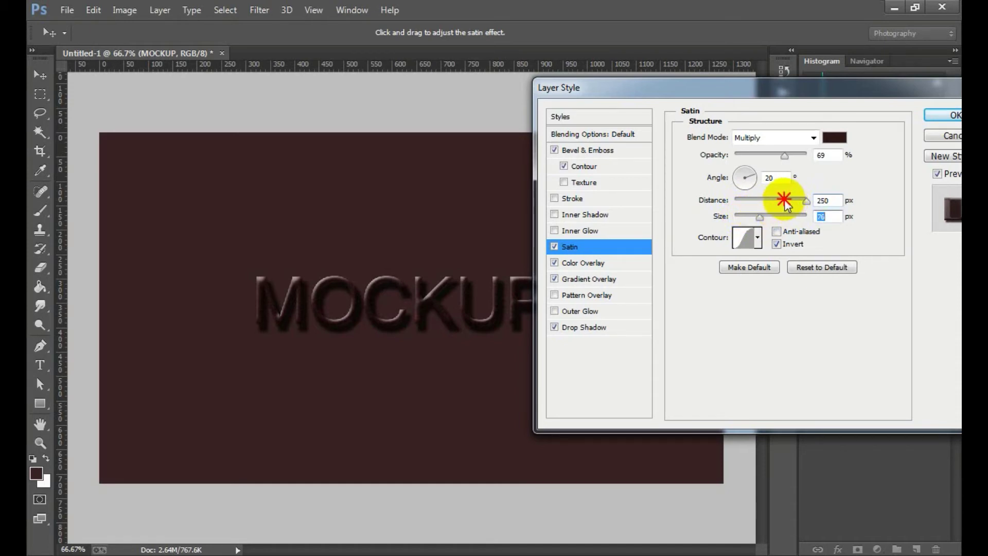
pyautogui.moveTo(785, 201)
pyautogui.mouseDown()
pyautogui.moveTo(758, 202)
pyautogui.moveTo(770, 201)
pyautogui.mouseUp()
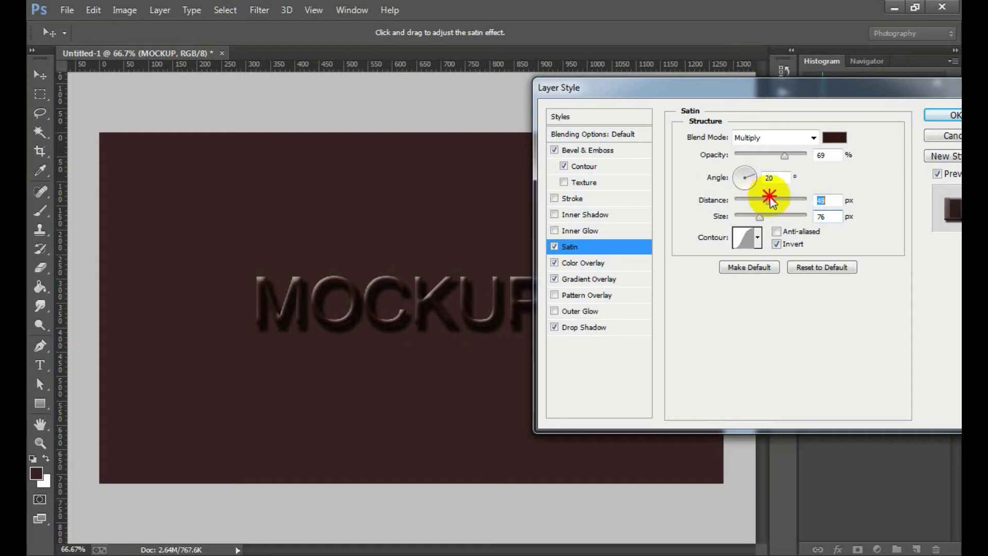
pyautogui.click(944, 115)
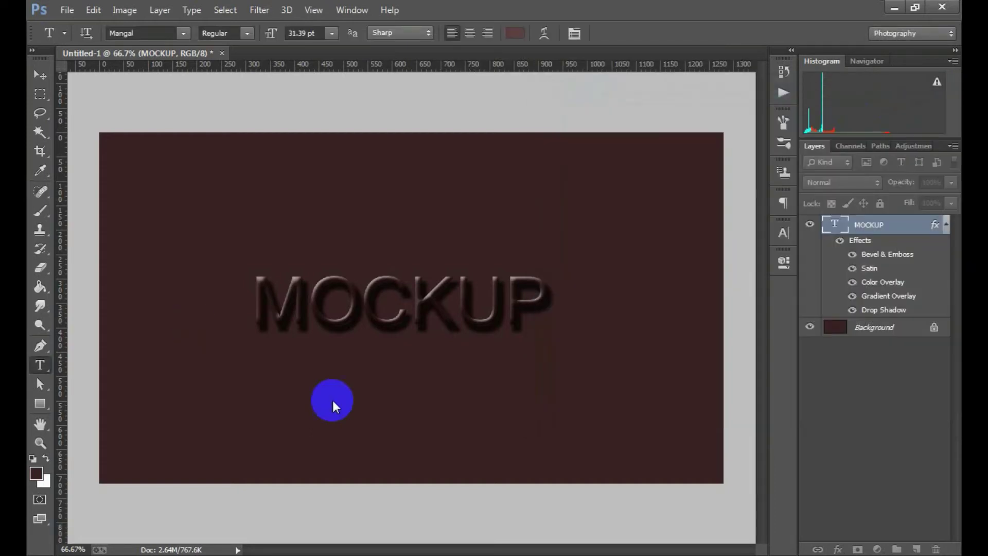
# Examine the bevel, shading and shadow of the MOCKUP text at several zoom levels.
pyautogui.keyDown('ctrl'); pyautogui.click(407, 305); pyautogui.keyUp('ctrl')
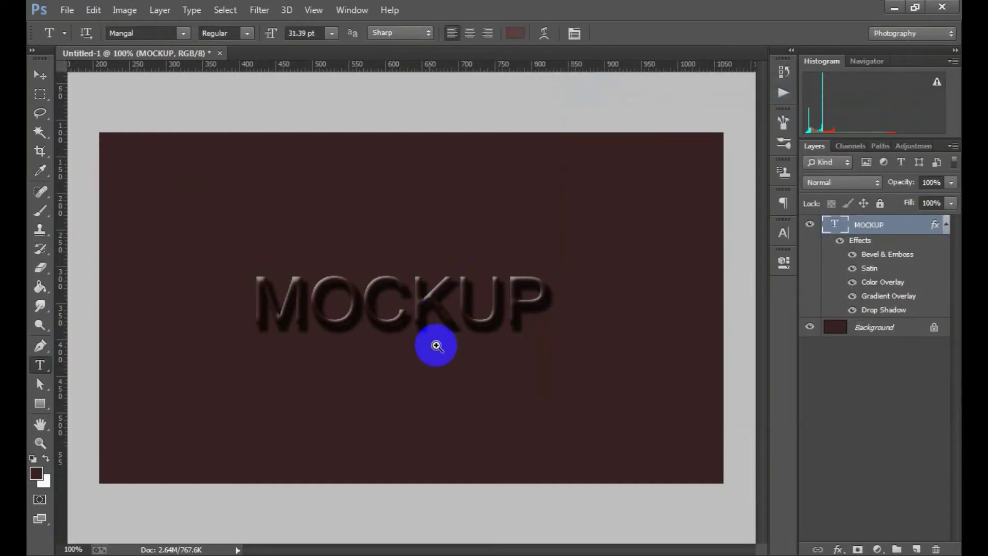
pyautogui.keyDown('ctrl'); pyautogui.click(437, 346); pyautogui.keyUp('ctrl')
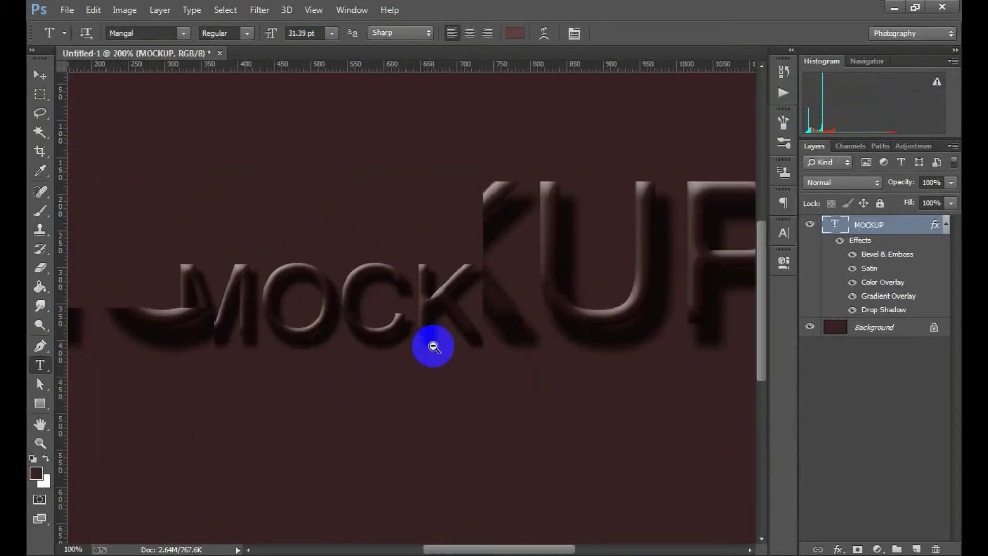
pyautogui.keyDown('alt'); pyautogui.click(433, 346); pyautogui.keyUp('alt')
pyautogui.keyDown('alt'); pyautogui.click(433, 346); pyautogui.keyUp('alt')
pyautogui.keyDown('alt'); pyautogui.click(433, 347); pyautogui.keyUp('alt')
pyautogui.keyDown('alt'); pyautogui.click(434, 346); pyautogui.keyUp('alt')
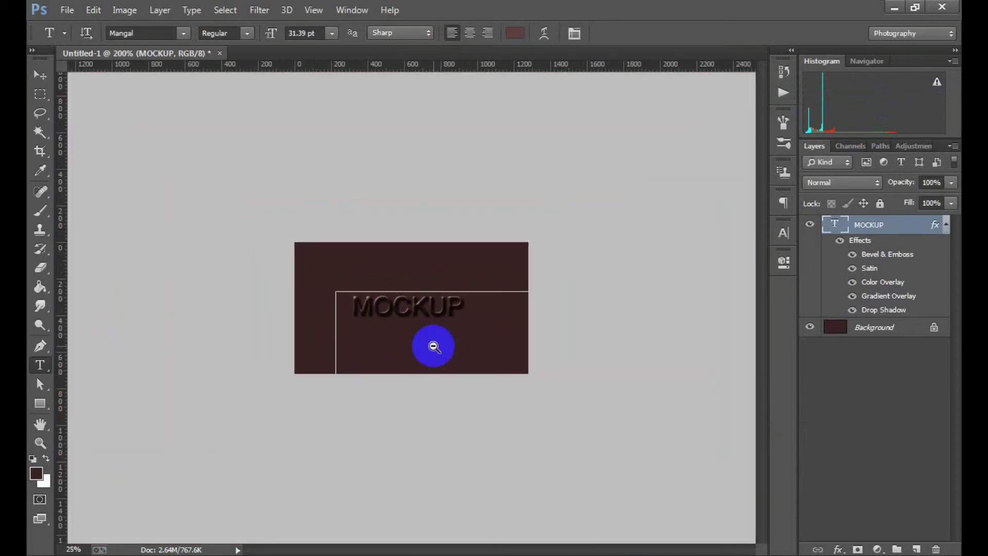
pyautogui.keyDown('alt'); pyautogui.click(433, 346); pyautogui.keyUp('alt')
pyautogui.keyDown('ctrl'); pyautogui.click(399, 316); pyautogui.keyUp('ctrl')
pyautogui.keyDown('ctrl'); pyautogui.click(371, 304); pyautogui.keyUp('ctrl')
pyautogui.keyDown('ctrl'); pyautogui.click(371, 309); pyautogui.keyUp('ctrl')
pyautogui.keyDown('ctrl'); pyautogui.click(371, 309); pyautogui.keyUp('ctrl')
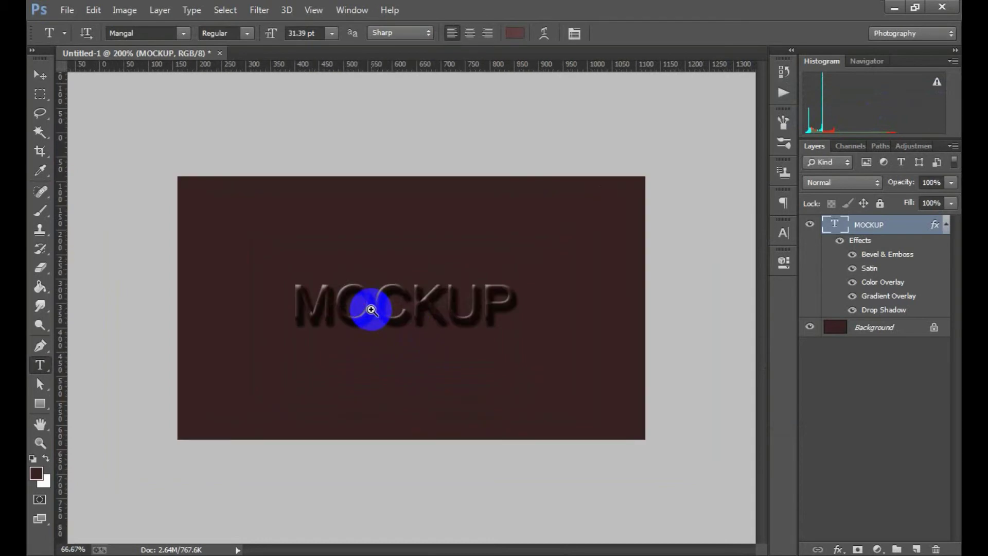
pyautogui.keyDown('ctrl'); pyautogui.click(371, 309); pyautogui.keyUp('ctrl')
# Set the scale of the MOCKUP layer's Gradient Overlay to 150%.
pyautogui.rightClick(872, 226)
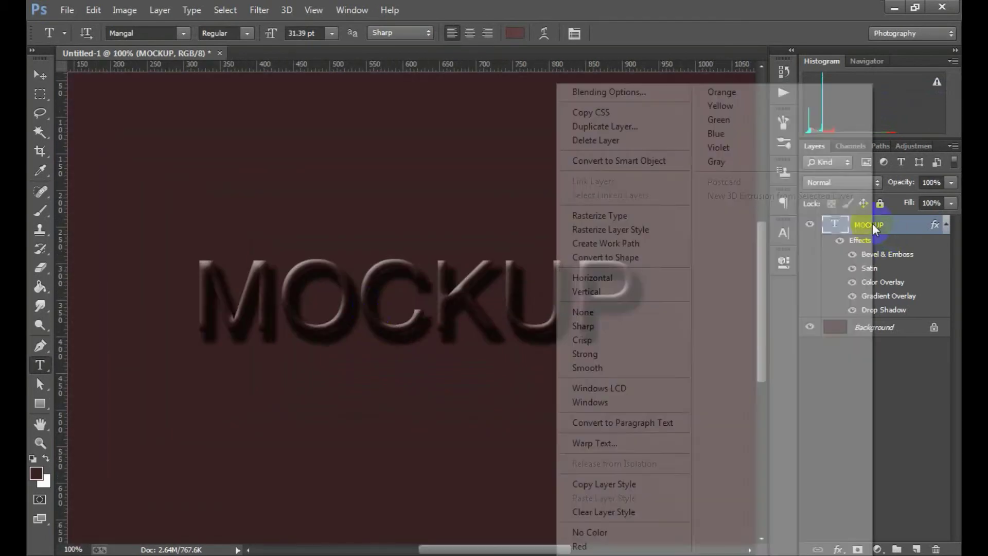
pyautogui.click(586, 94)
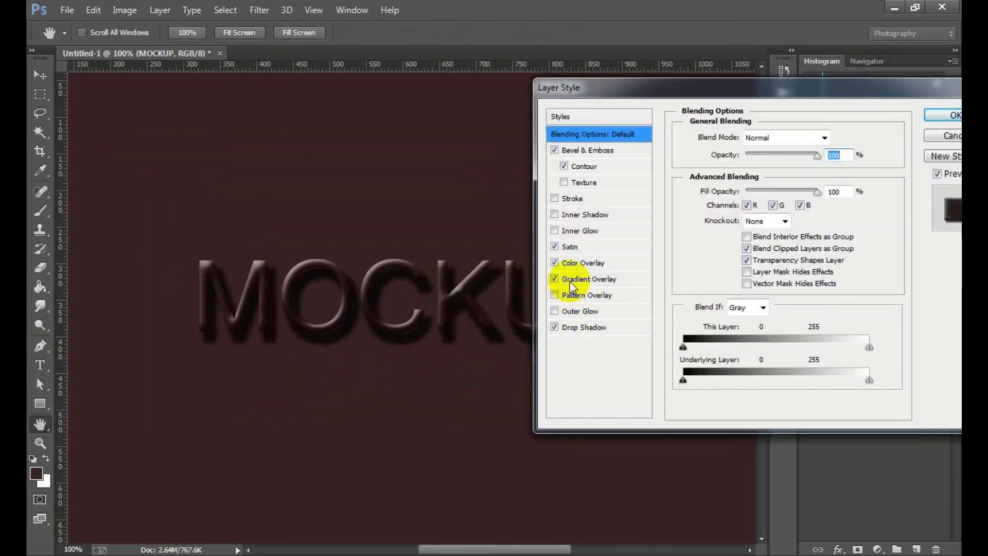
pyautogui.click(571, 279)
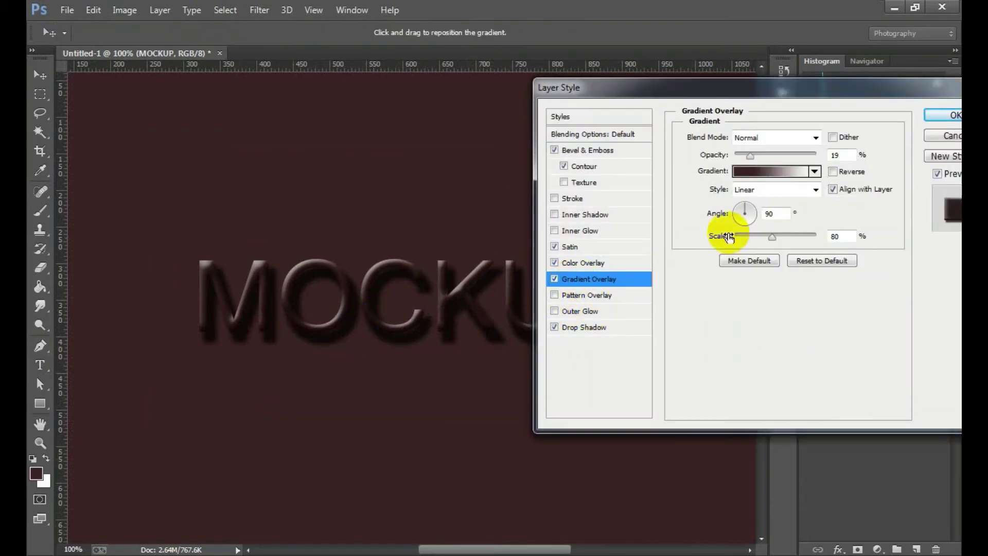
pyautogui.click(794, 239)
pyautogui.moveTo(795, 242); pyautogui.dragTo(825, 246)
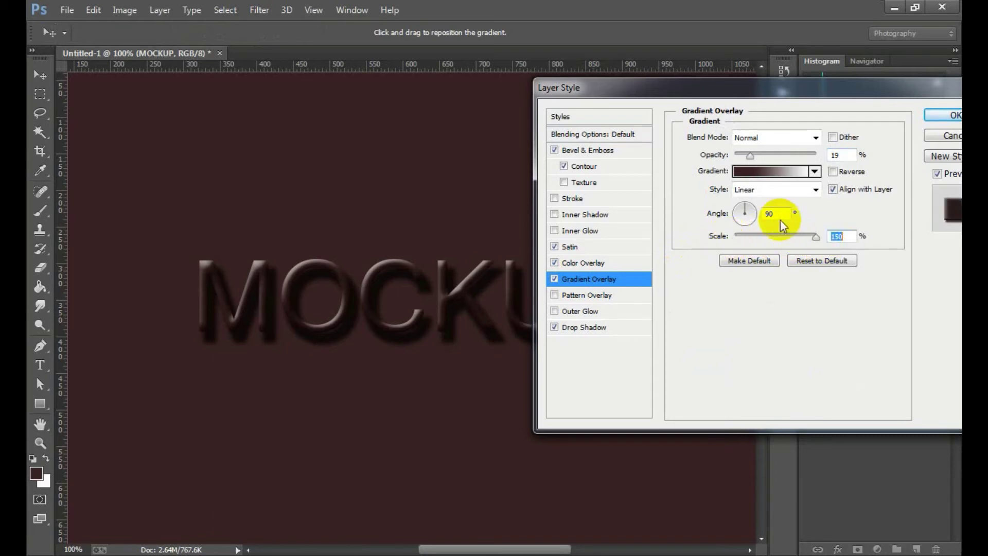
# Try the Angle and Radial styles for the Gradient Overlay and return it to Linear.
pyautogui.click(773, 199)
pyautogui.click(751, 226)
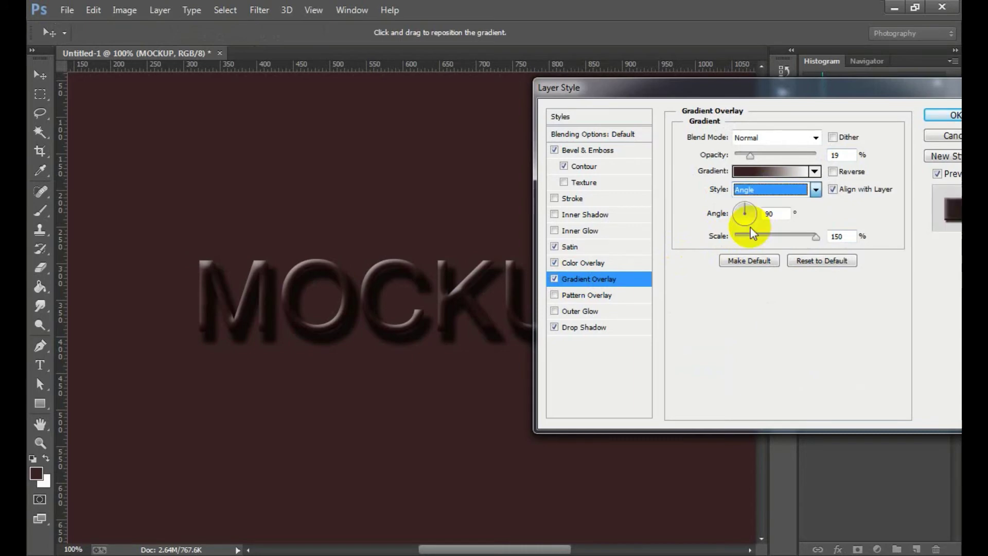
pyautogui.press('Up')
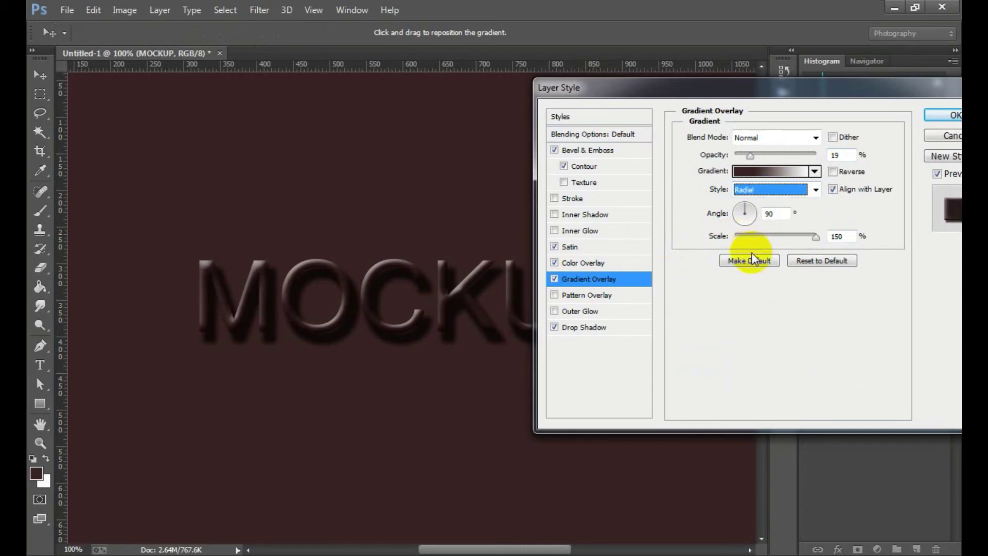
pyautogui.press('Down')
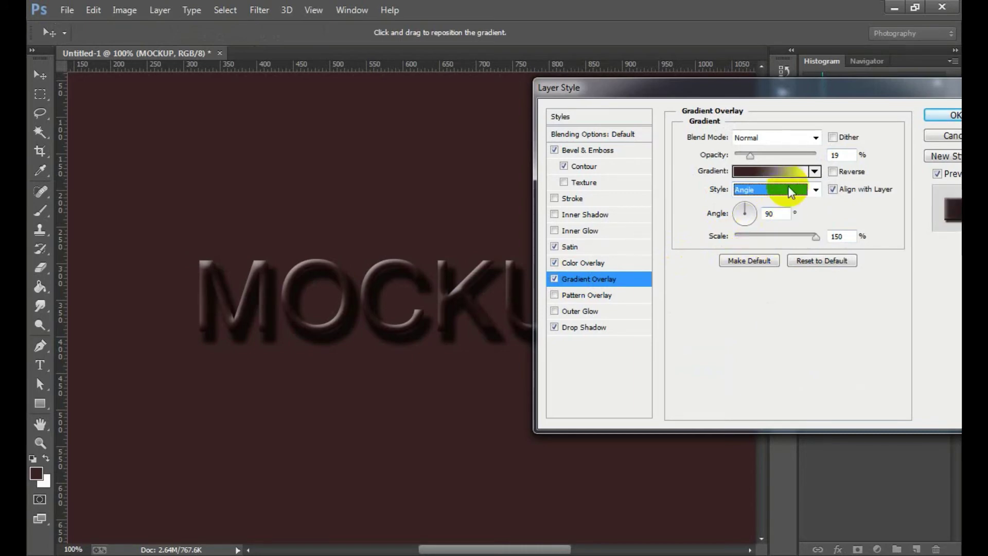
pyautogui.click(816, 190)
pyautogui.click(761, 201)
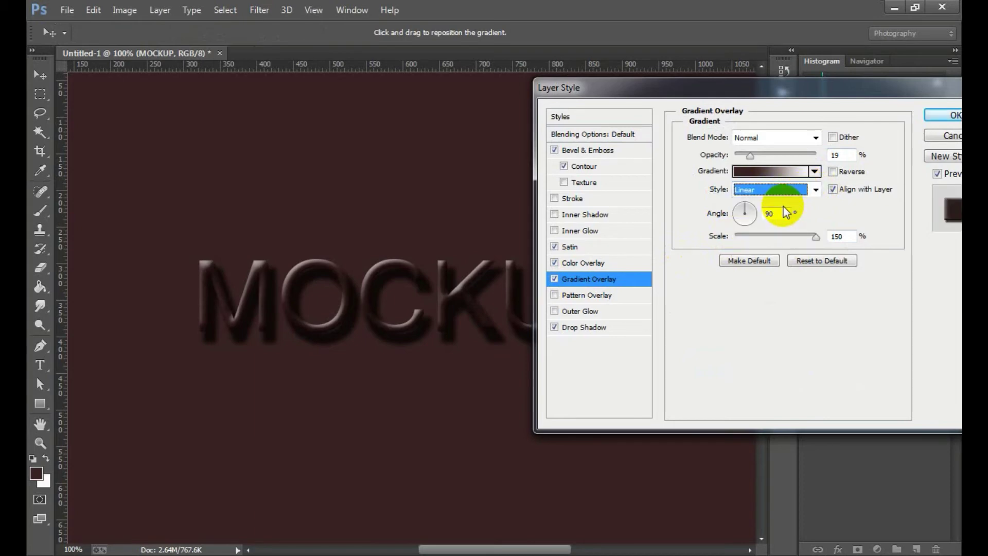
# Set the Gradient Overlay's angle to 45°, shift the gradient across the text and reverse it.
pyautogui.click(753, 209)
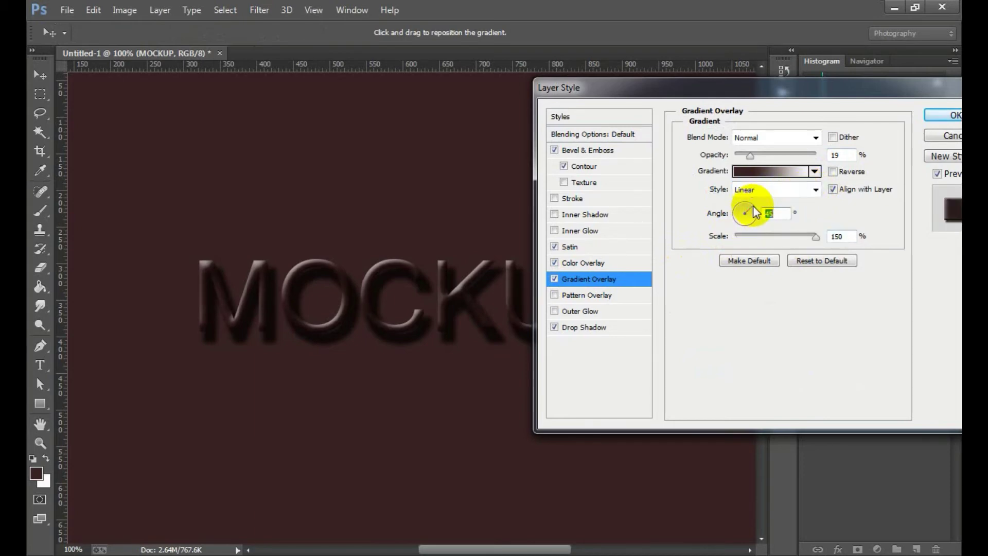
pyautogui.moveTo(520, 286)
pyautogui.mouseDown()
pyautogui.moveTo(288, 288)
pyautogui.moveTo(276, 271)
pyautogui.moveTo(286, 267)
pyautogui.mouseUp()
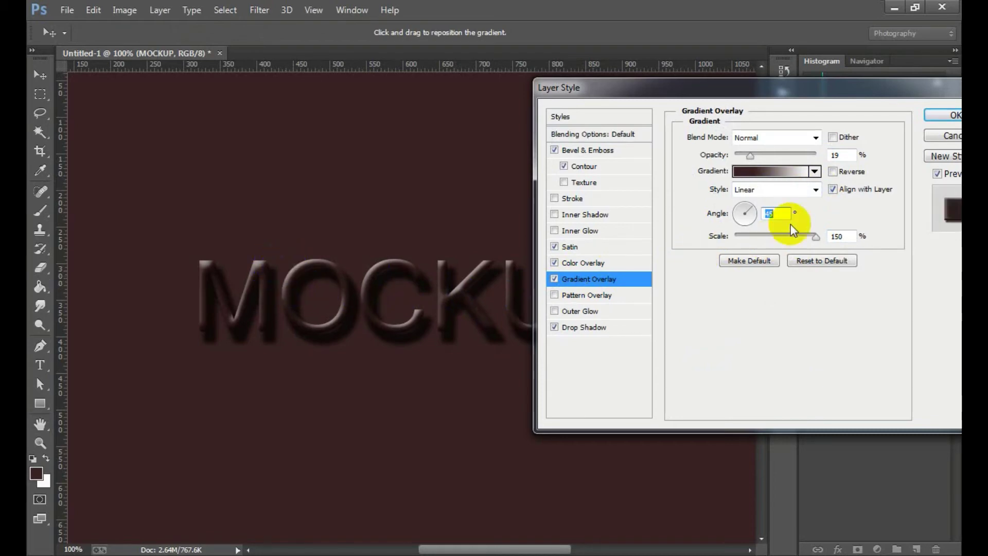
pyautogui.click(832, 172)
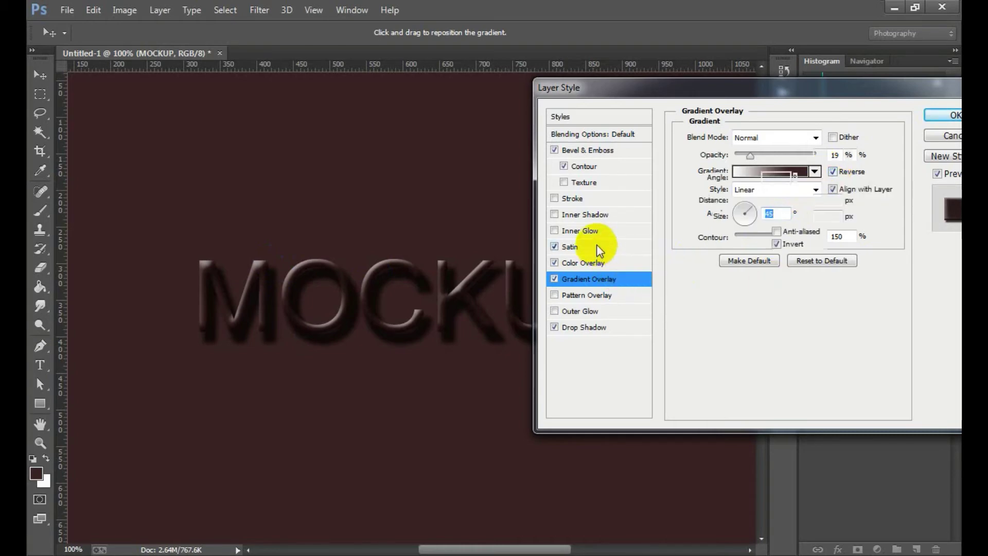
# Set the Satin effect's size to 38 px, distance to 122 px and opacity to 38%, with anti-aliasing off.
pyautogui.click(570, 247)
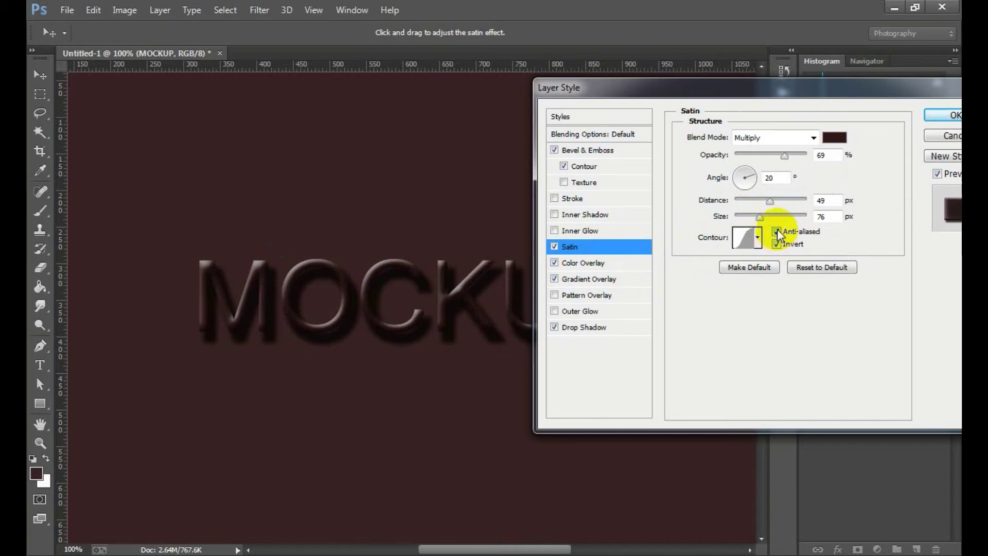
pyautogui.click(776, 232)
pyautogui.click(749, 217)
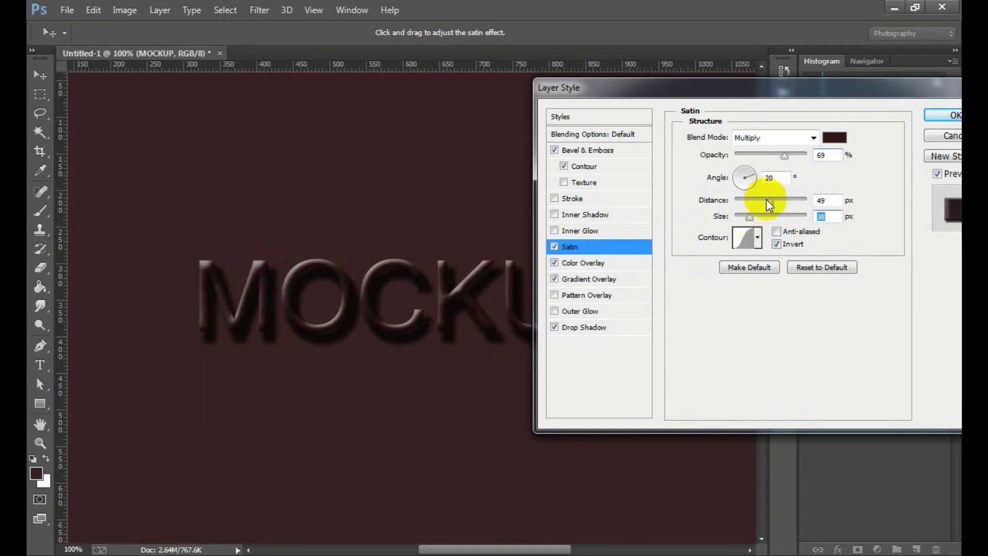
pyautogui.moveTo(766, 199)
pyautogui.mouseDown()
pyautogui.moveTo(732, 205)
pyautogui.moveTo(783, 205)
pyautogui.mouseUp()
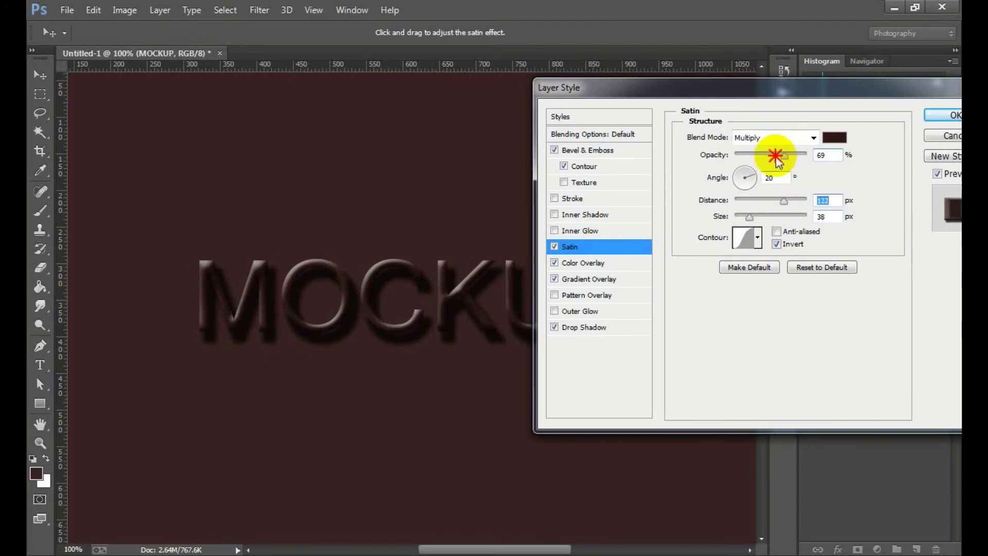
pyautogui.moveTo(775, 156)
pyautogui.mouseDown()
pyautogui.moveTo(766, 157)
pyautogui.moveTo(795, 162)
pyautogui.moveTo(775, 160)
pyautogui.mouseUp()
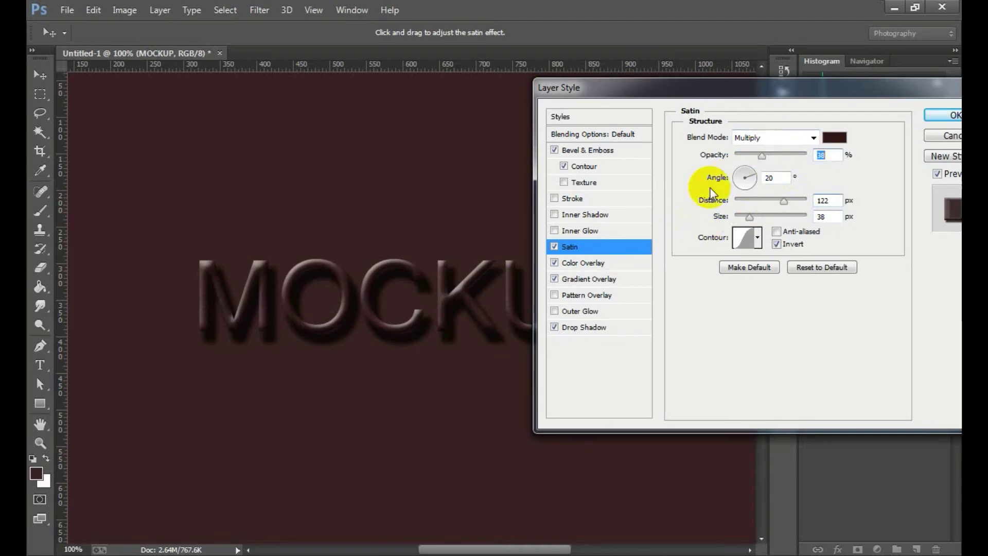
# Set the Color Overlay's opacity to 100% and the Satin effect's size to 62 px.
pyautogui.click(596, 264)
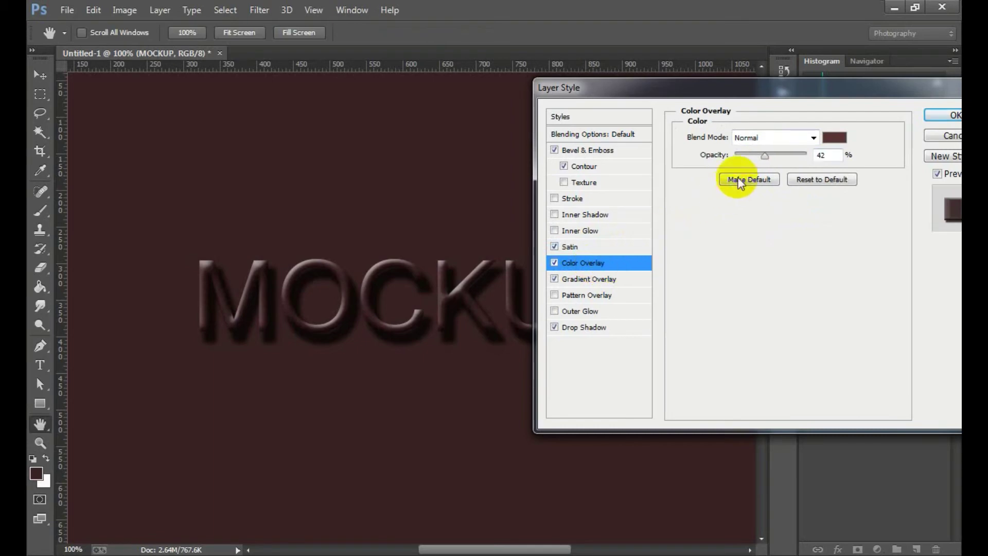
pyautogui.moveTo(784, 157); pyautogui.dragTo(819, 158)
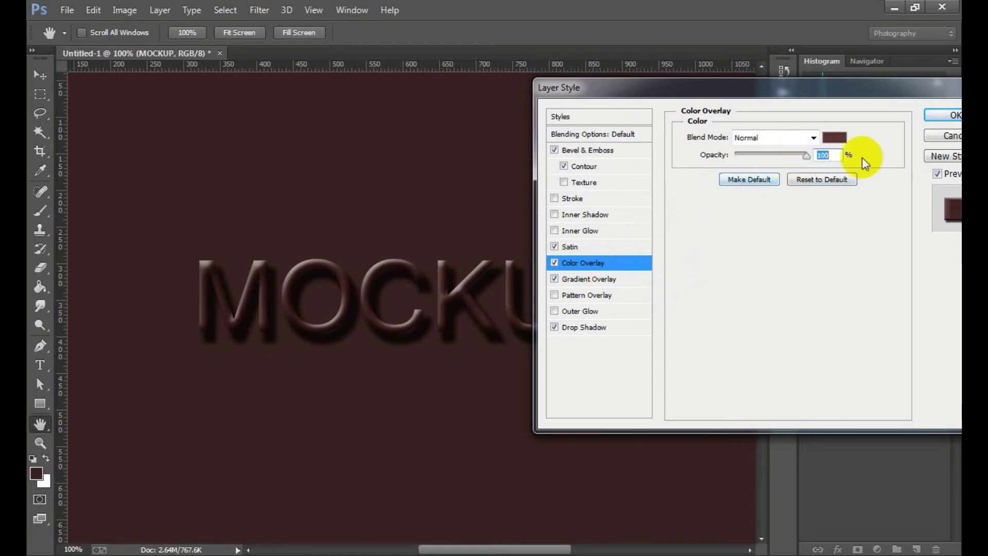
pyautogui.click(588, 248)
pyautogui.moveTo(748, 215); pyautogui.dragTo(754, 216)
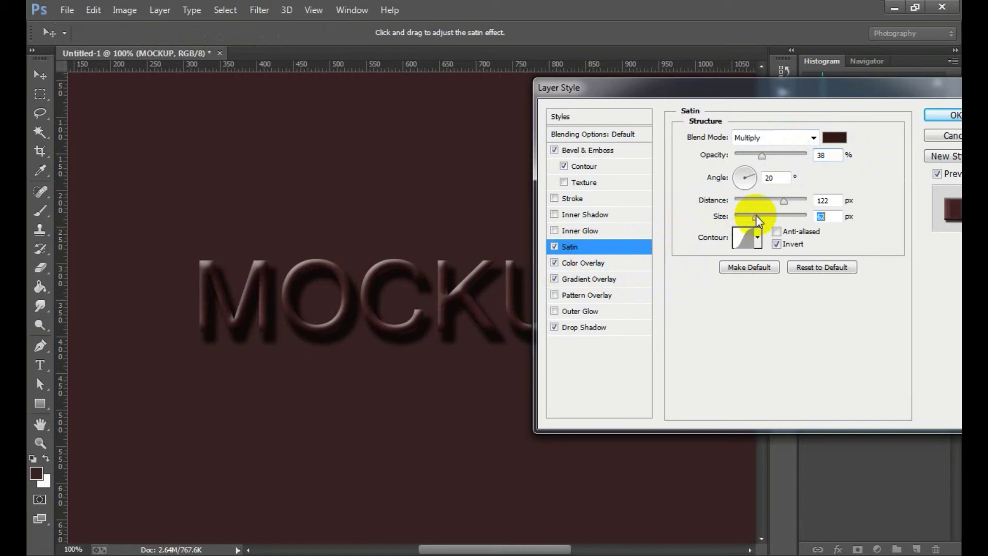
# Set the Bevel & Emboss depth to 205%, size to 5 px and soften to 10 px.
pyautogui.click(616, 152)
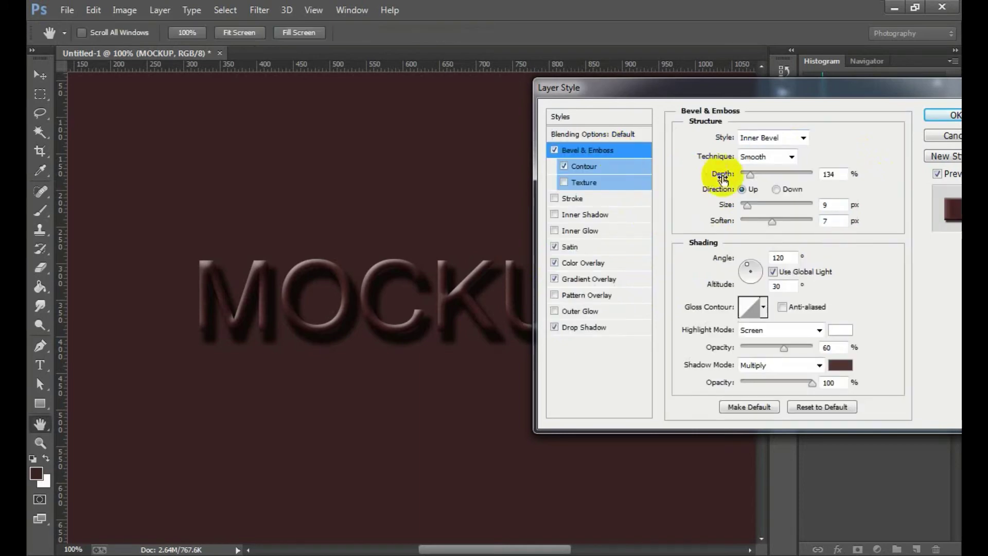
pyautogui.moveTo(746, 177); pyautogui.dragTo(743, 205)
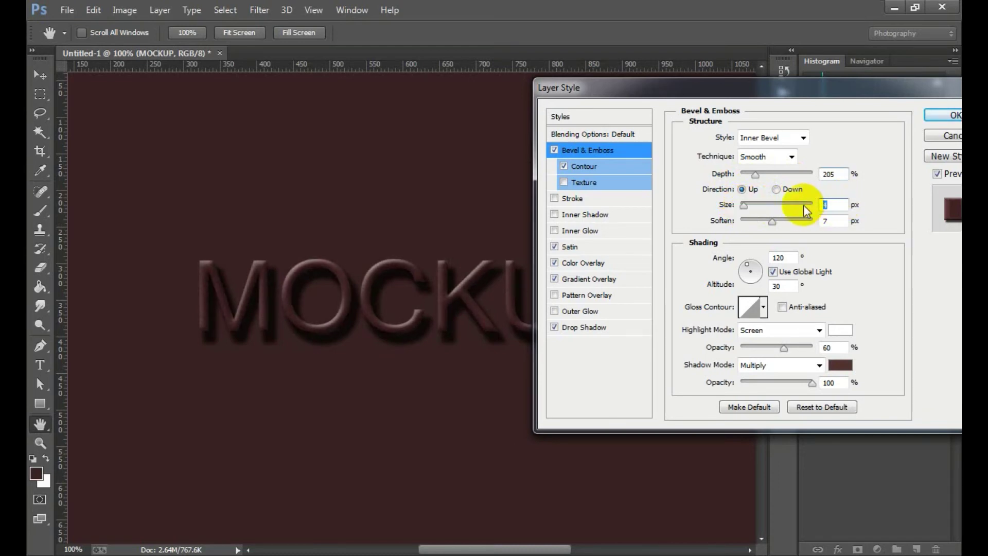
pyautogui.click(806, 219)
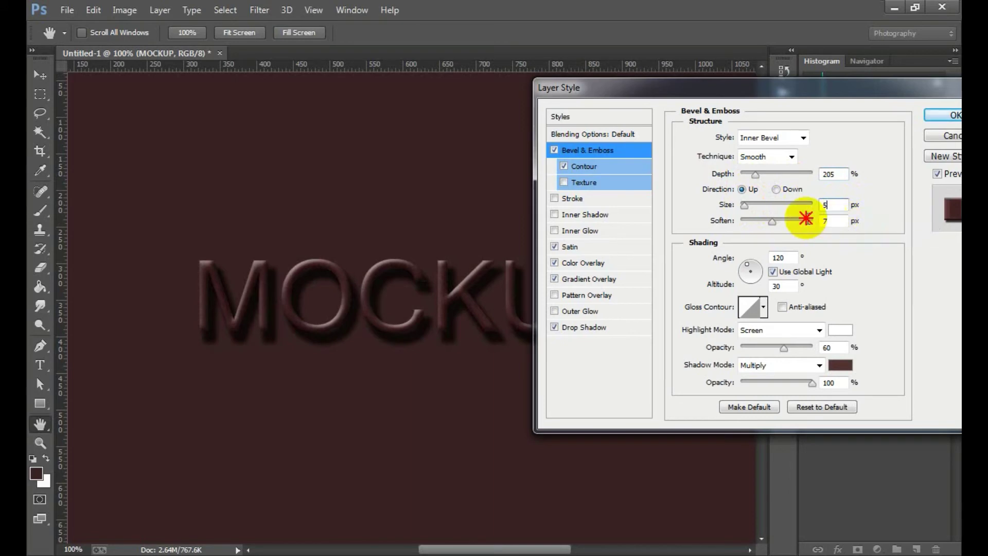
pyautogui.write('0')
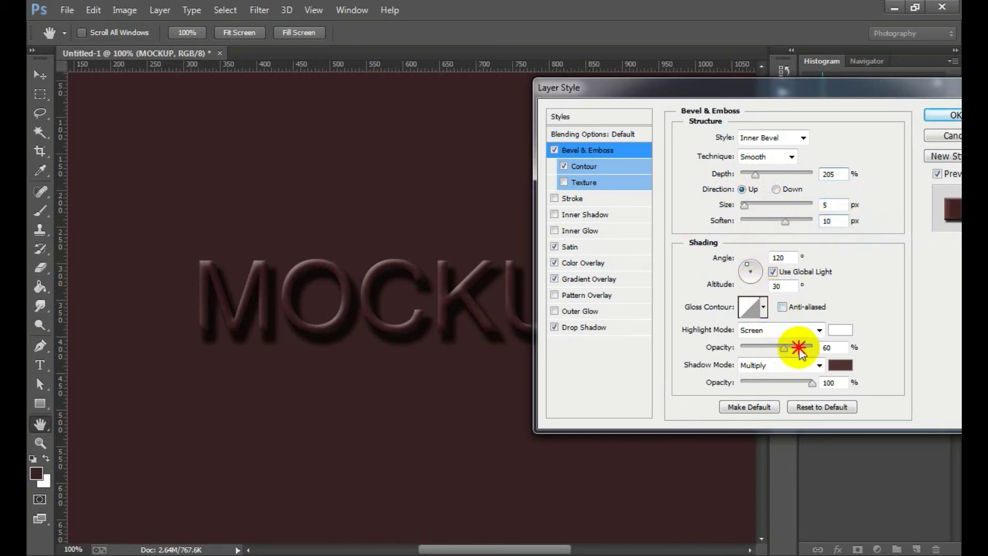
# Set the bevel's highlight opacity to 100% and its shadow opacity to 99%.
pyautogui.click(806, 347)
pyautogui.moveTo(807, 350); pyautogui.dragTo(830, 388)
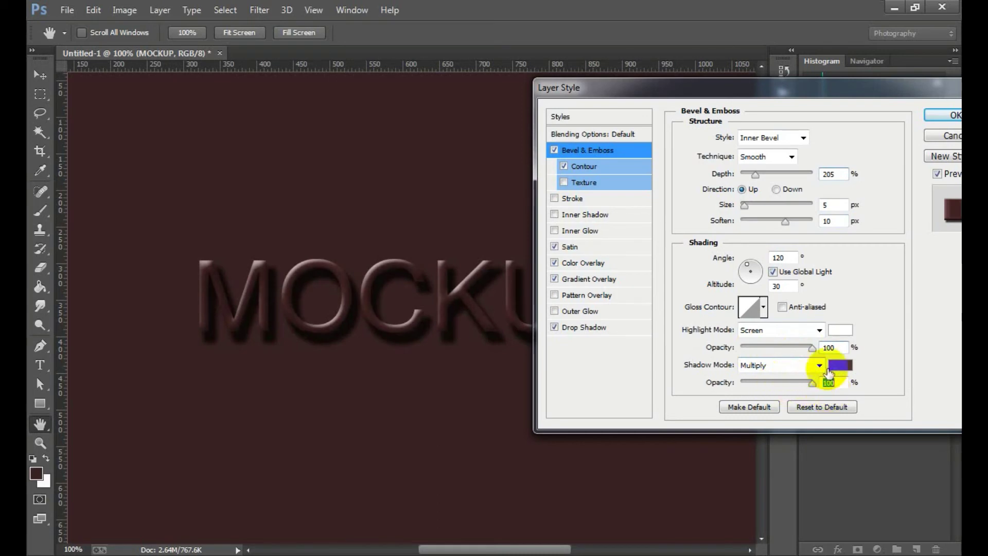
pyautogui.press('Down')
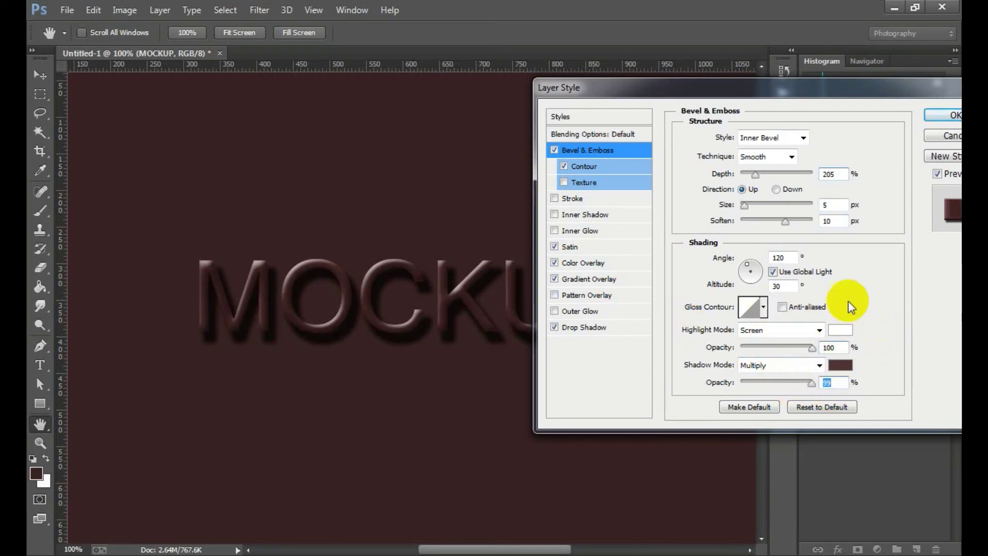
# Set the Bevel & Emboss depth to 184% and size to 4 px.
pyautogui.moveTo(756, 174)
pyautogui.mouseDown()
pyautogui.moveTo(779, 175)
pyautogui.moveTo(754, 176)
pyautogui.mouseUp()
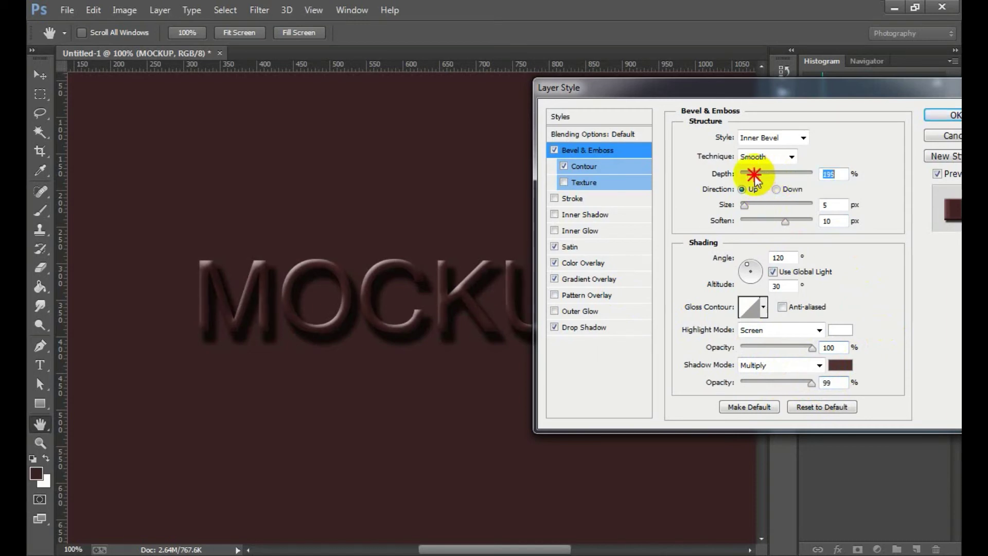
pyautogui.click(744, 206)
pyautogui.moveTo(745, 207); pyautogui.dragTo(744, 209)
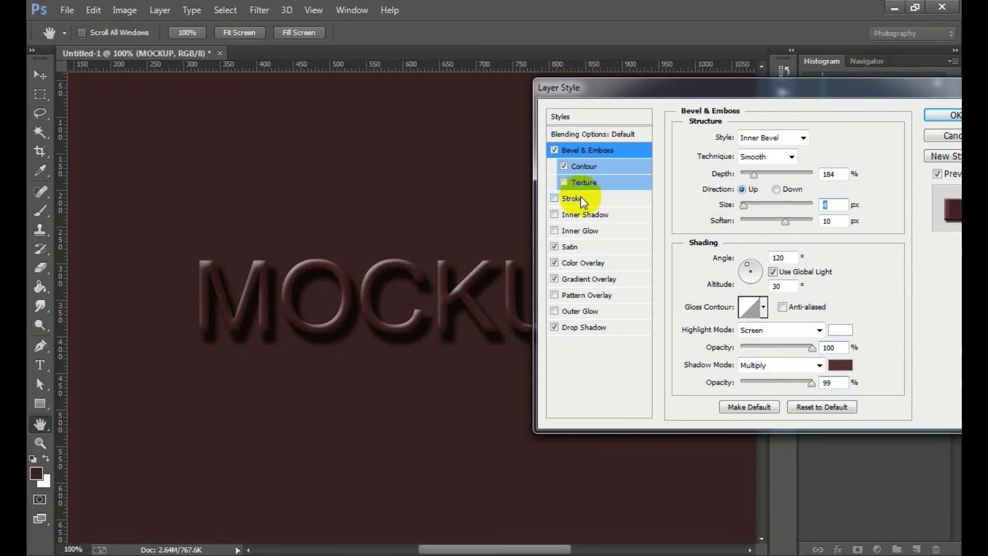
# Try the Emboss and Outer Bevel styles for the text's bevel and return it to Inner Bevel.
pyautogui.click(608, 149)
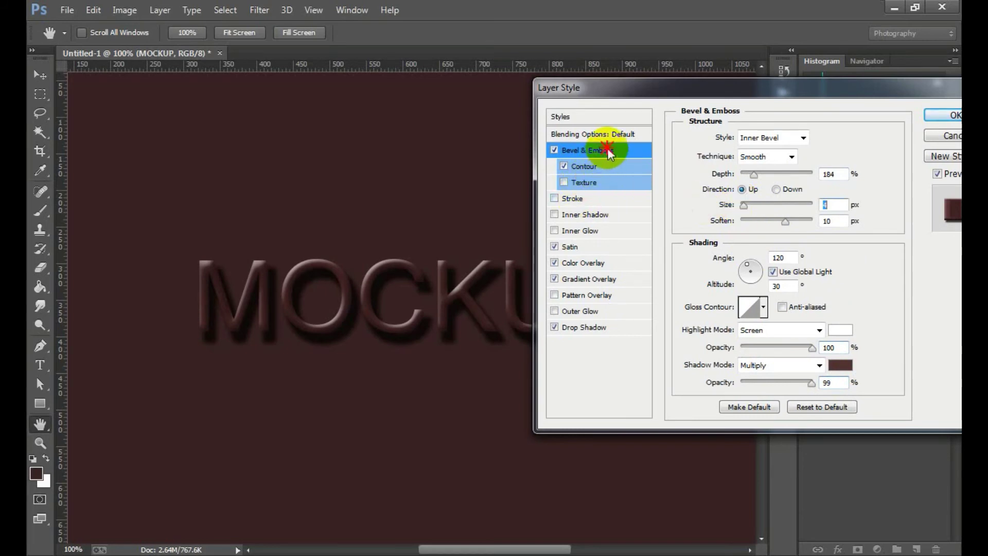
pyautogui.click(803, 137)
pyautogui.click(759, 172)
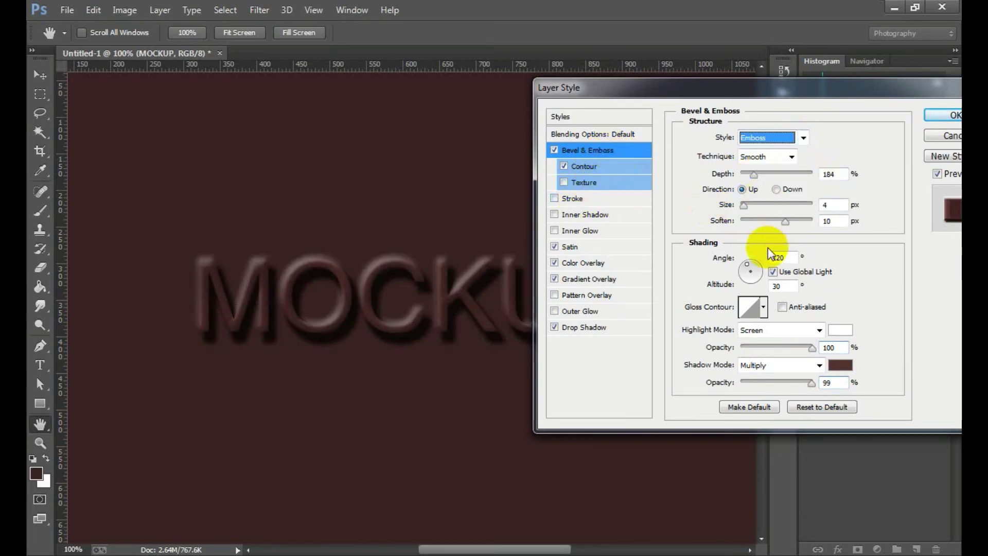
pyautogui.press('Up')
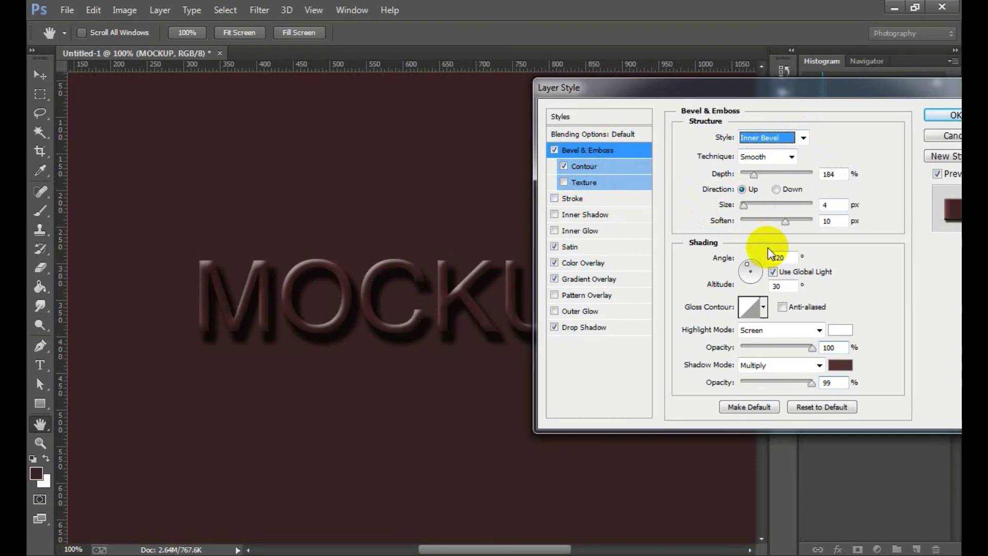
pyautogui.press('Up')
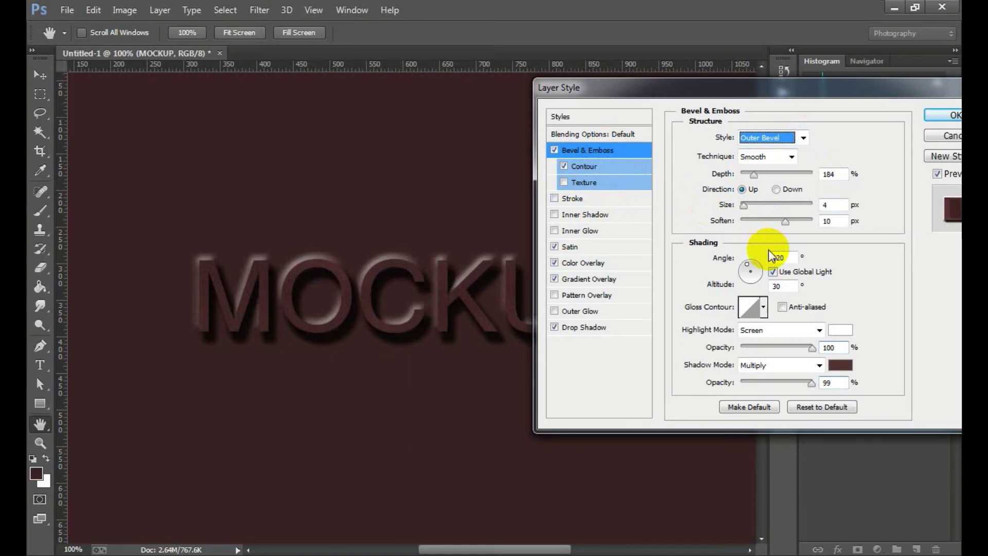
pyautogui.press('Down')
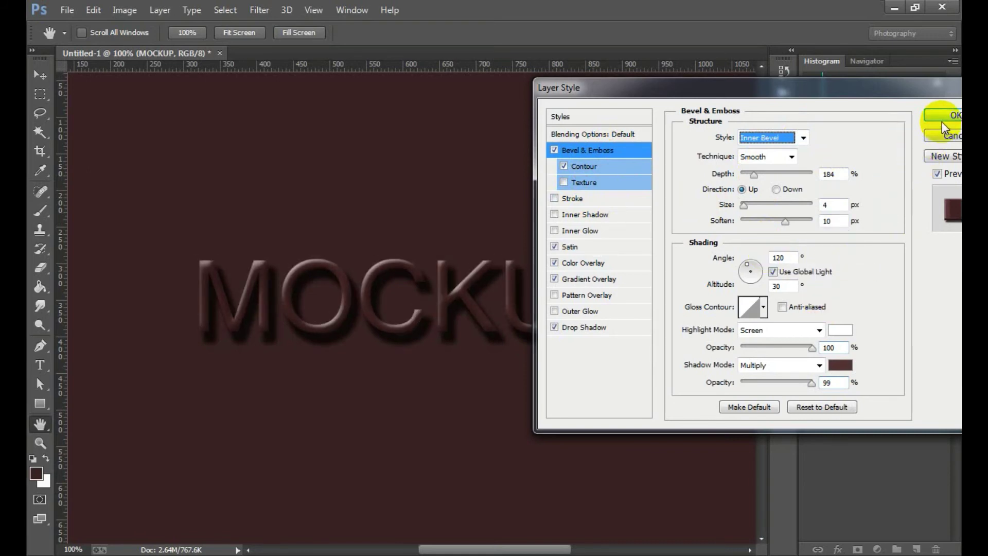
# Try several contour presets for the bevel and return it to the straight linear contour.
pyautogui.click(588, 167)
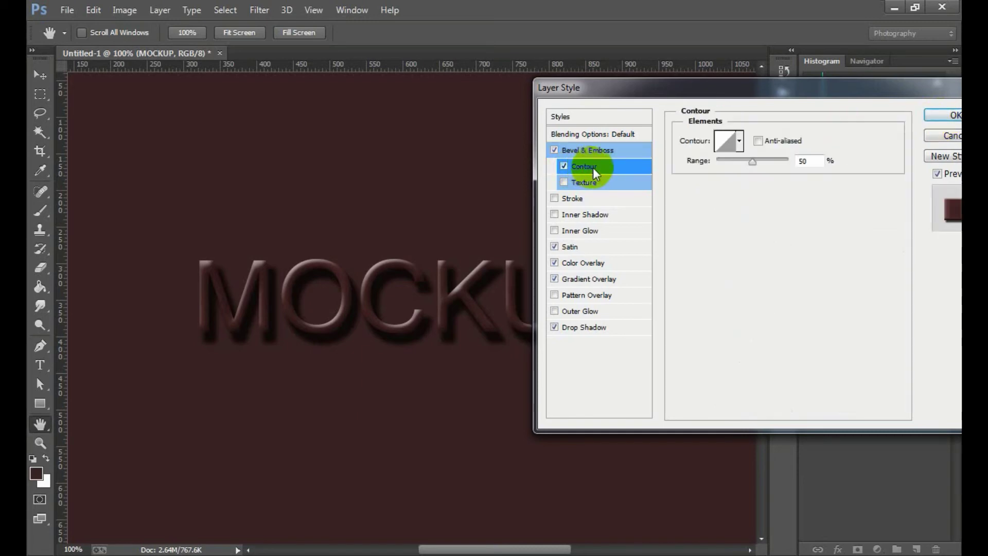
pyautogui.click(740, 142)
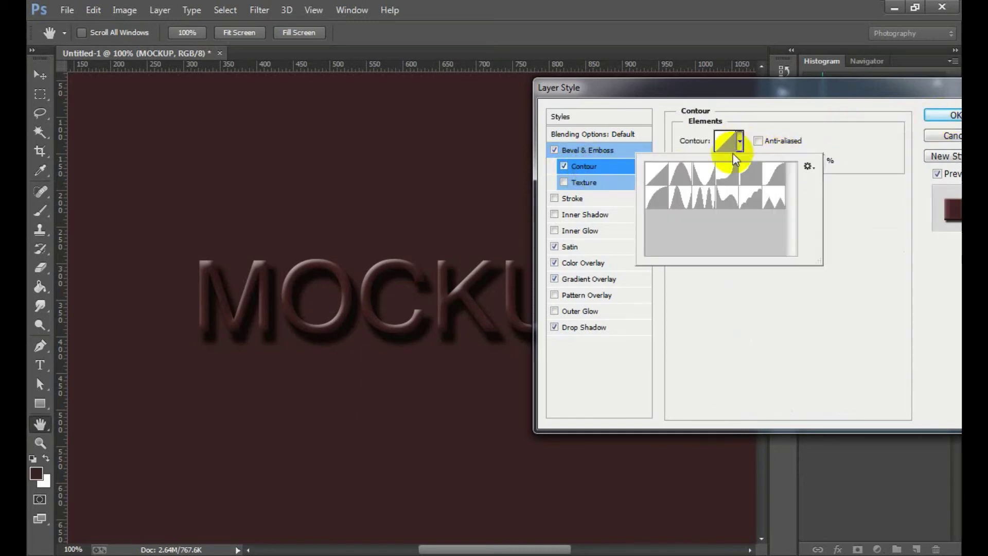
pyautogui.click(704, 175)
pyautogui.click(735, 181)
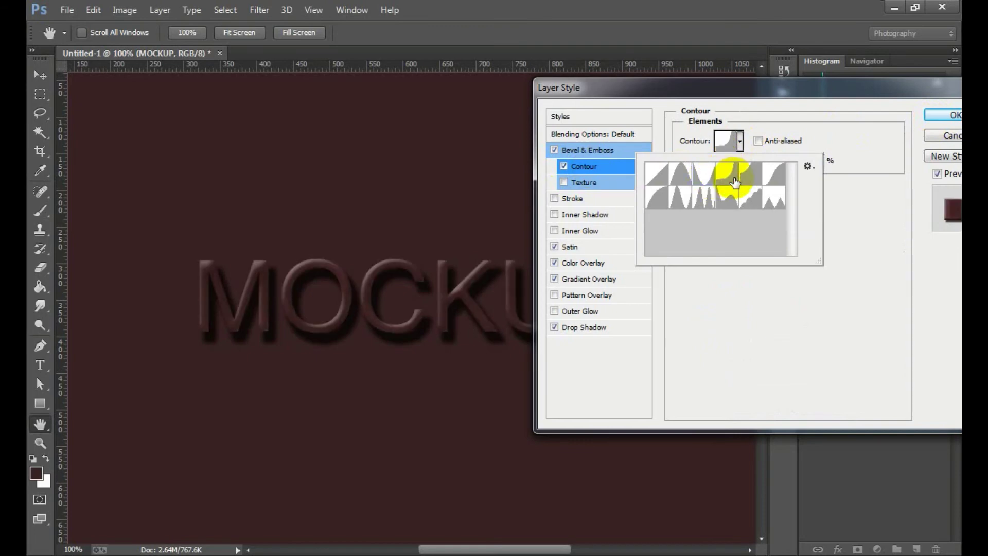
pyautogui.click(747, 182)
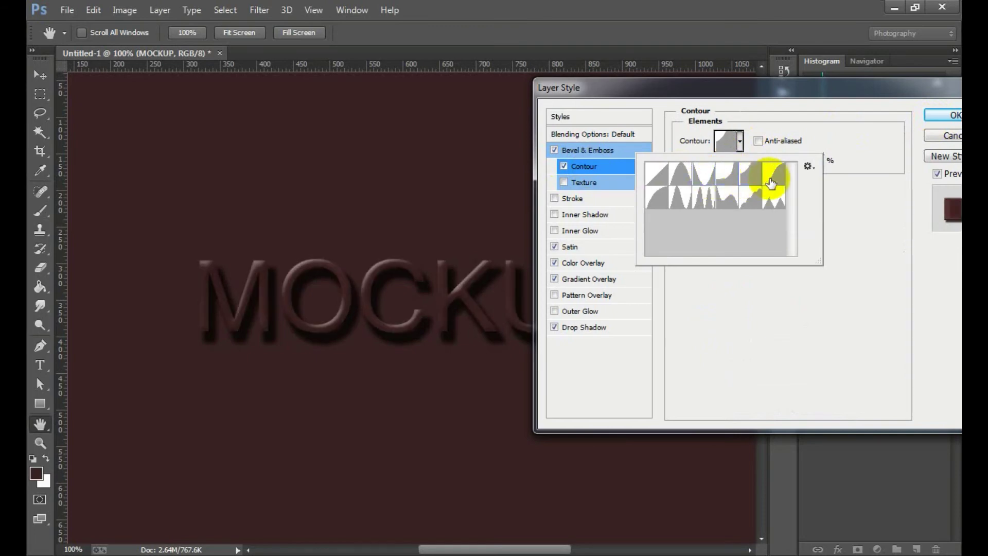
pyautogui.click(771, 180)
pyautogui.click(762, 202)
pyautogui.click(699, 202)
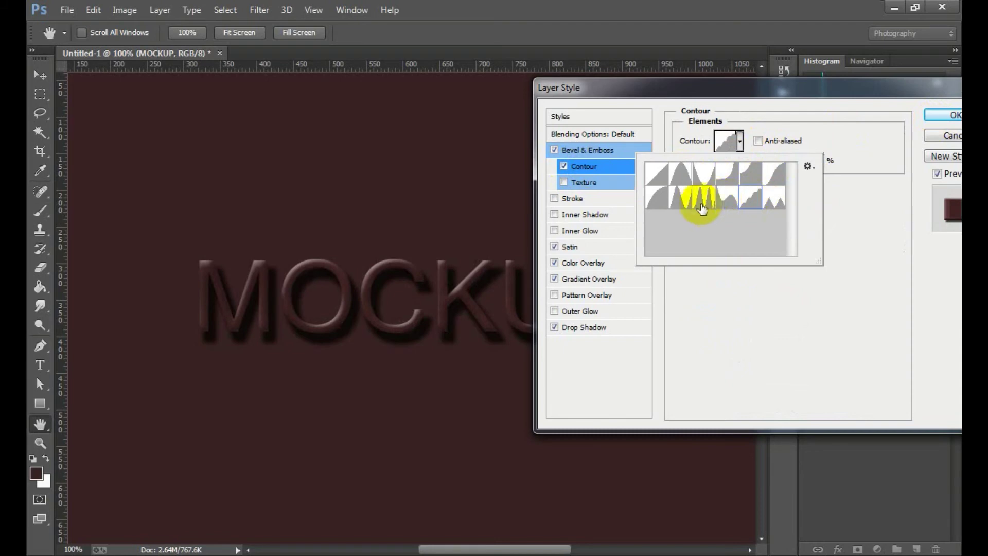
pyautogui.click(674, 204)
pyautogui.click(706, 201)
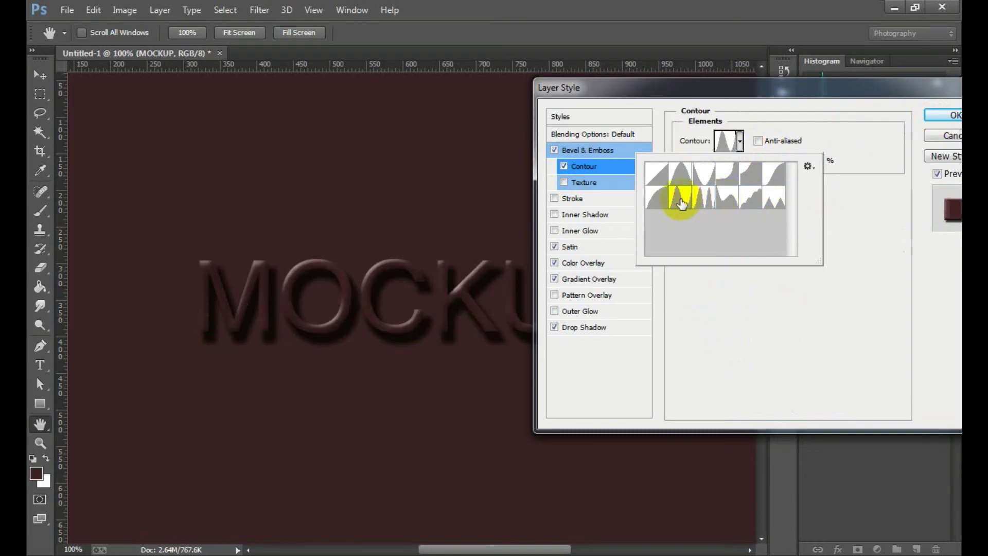
pyautogui.click(660, 199)
pyautogui.click(720, 205)
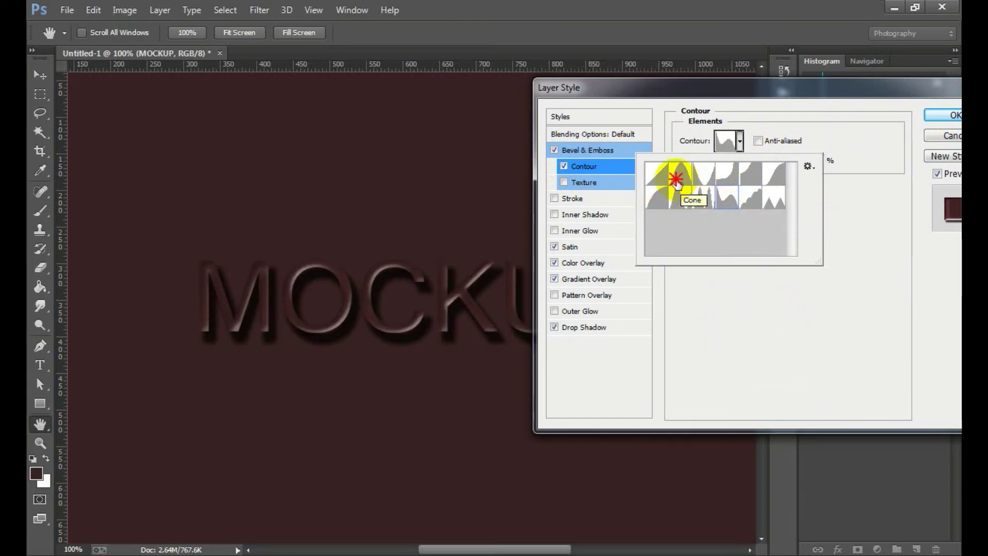
pyautogui.click(662, 197)
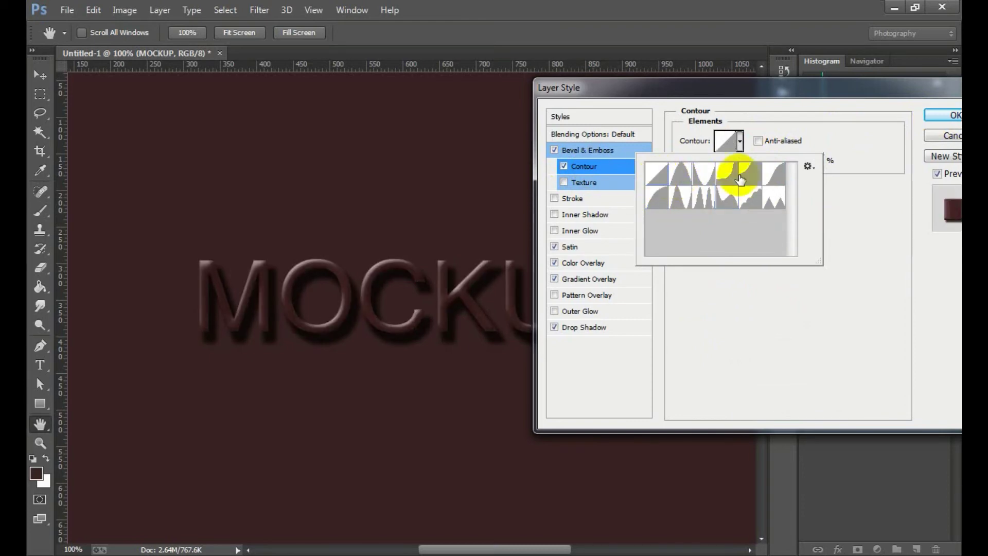
# Apply the adjusted layer style to the MOCKUP text.
pyautogui.click(928, 121)
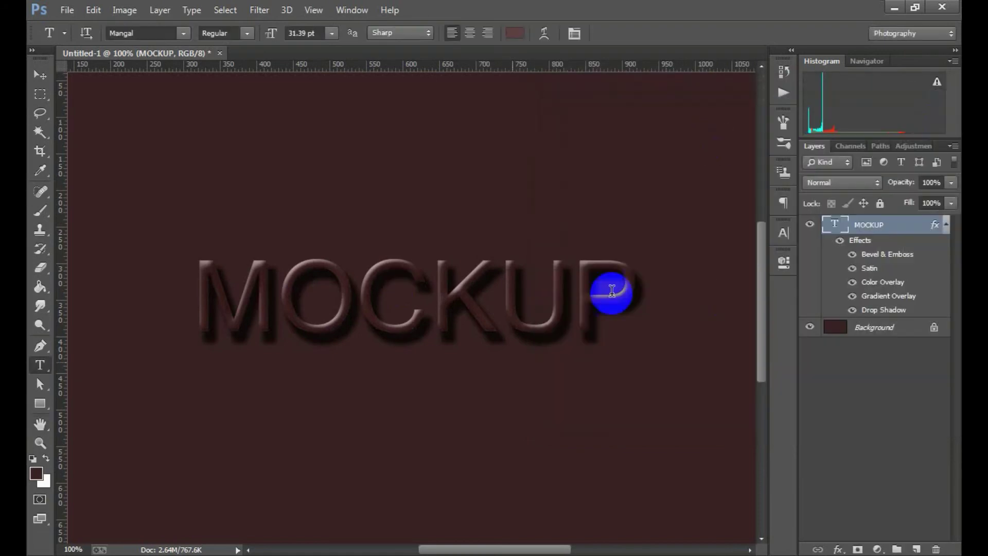
pyautogui.scroll(-3, 513, 325)
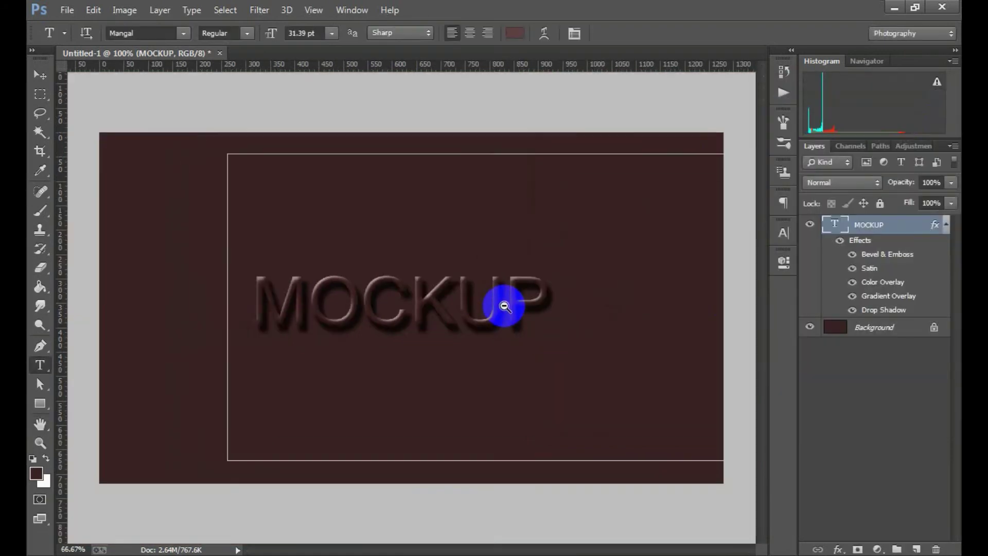
pyautogui.scroll(-1, 443, 309)
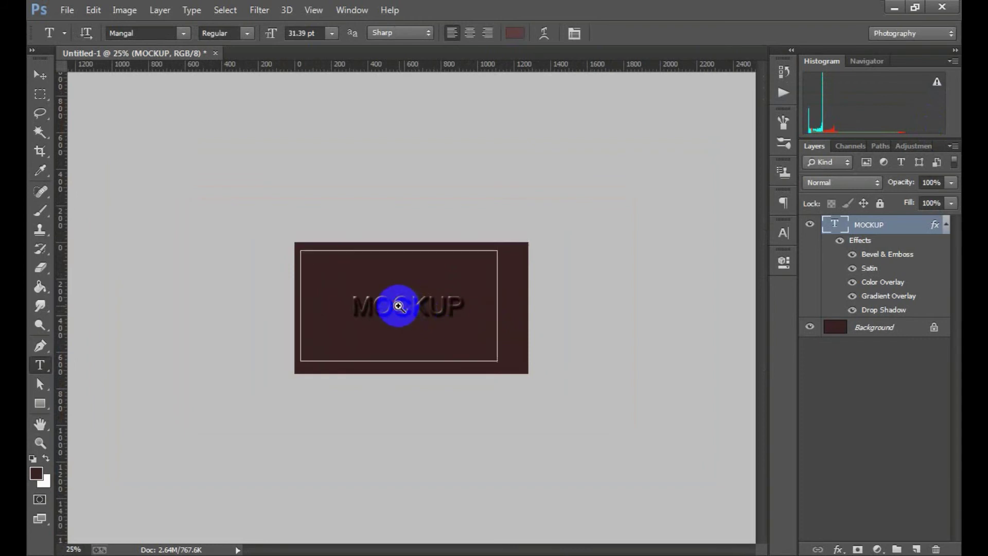
pyautogui.scroll(3, 396, 304)
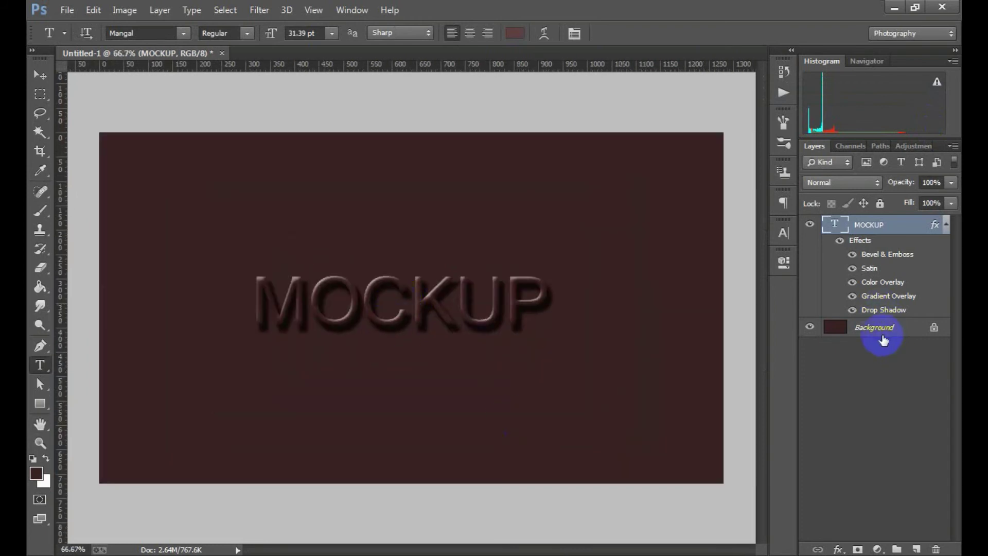
# Draw an irregular freehand lasso selection around the letters OCKU and expand it by 10 pixels.
pyautogui.click(40, 113)
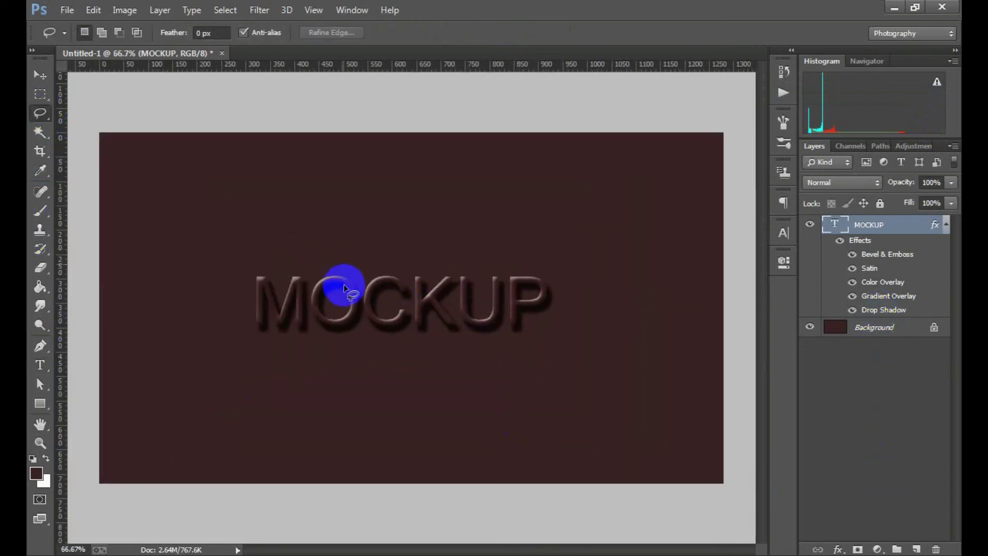
pyautogui.moveTo(316, 277)
pyautogui.mouseDown()
pyautogui.moveTo(347, 257)
pyautogui.moveTo(456, 245)
pyautogui.moveTo(500, 257)
pyautogui.moveTo(509, 272)
pyautogui.moveTo(495, 327)
pyautogui.moveTo(414, 332)
pyautogui.moveTo(328, 356)
pyautogui.moveTo(306, 330)
pyautogui.moveTo(315, 276)
pyautogui.mouseUp()
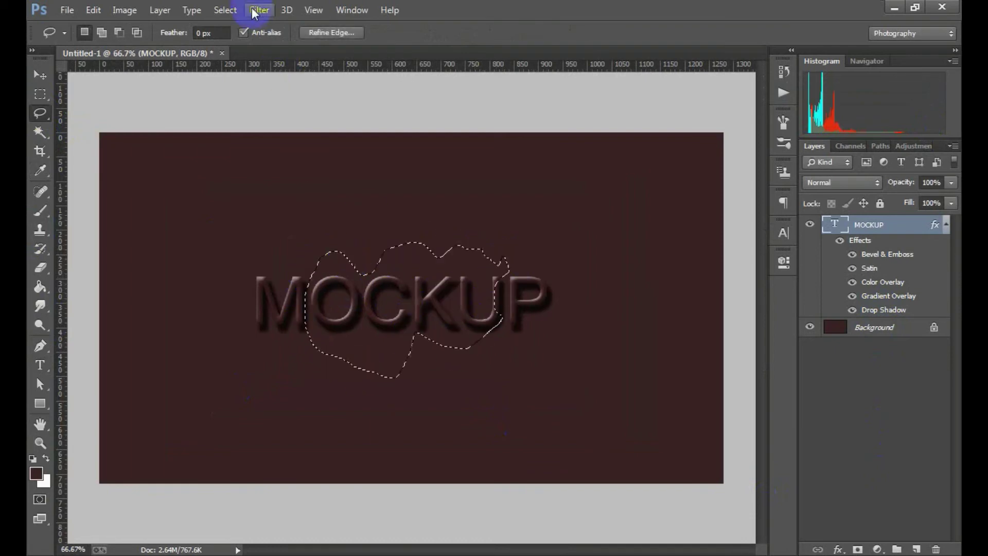
pyautogui.click(231, 10)
pyautogui.moveTo(353, 186)
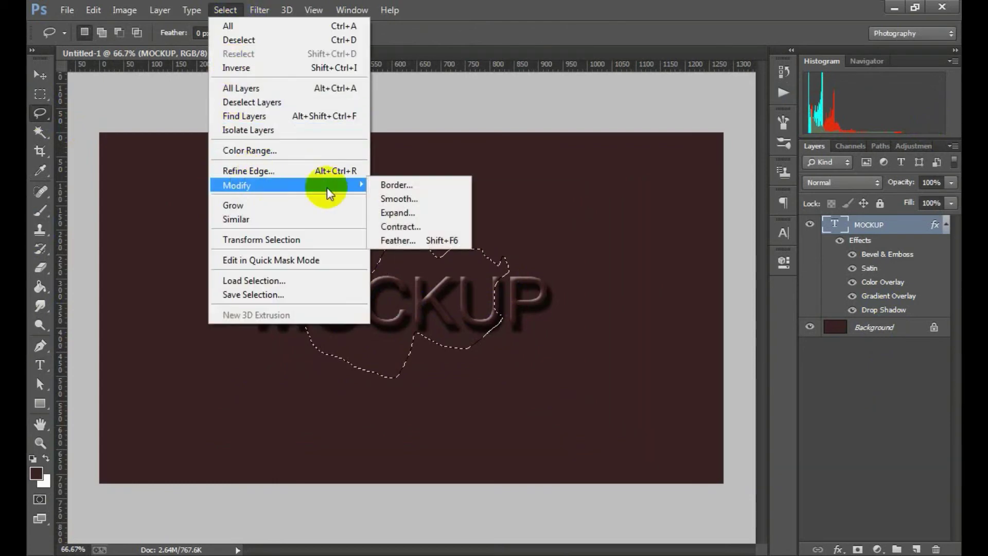
pyautogui.click(414, 214)
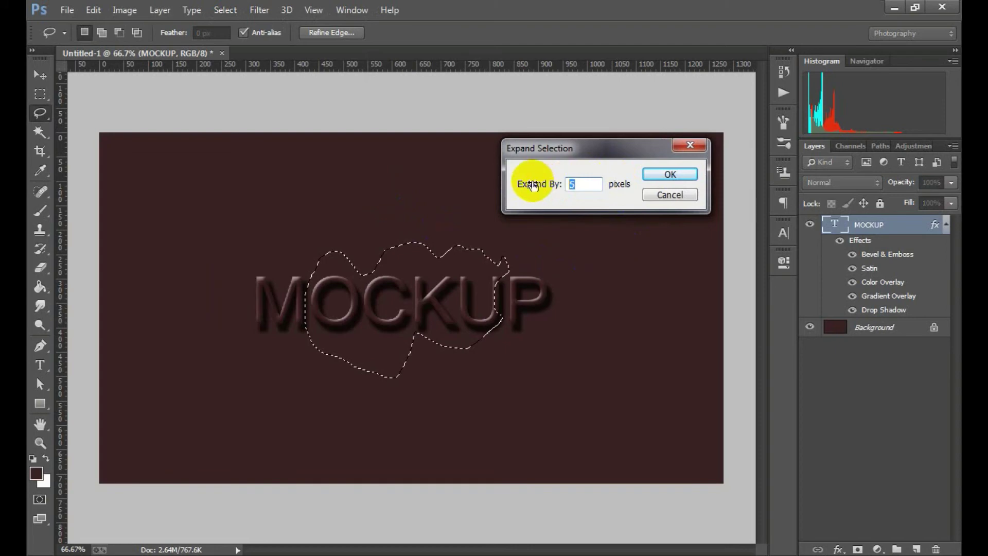
pyautogui.write('10')
pyautogui.press('Return')
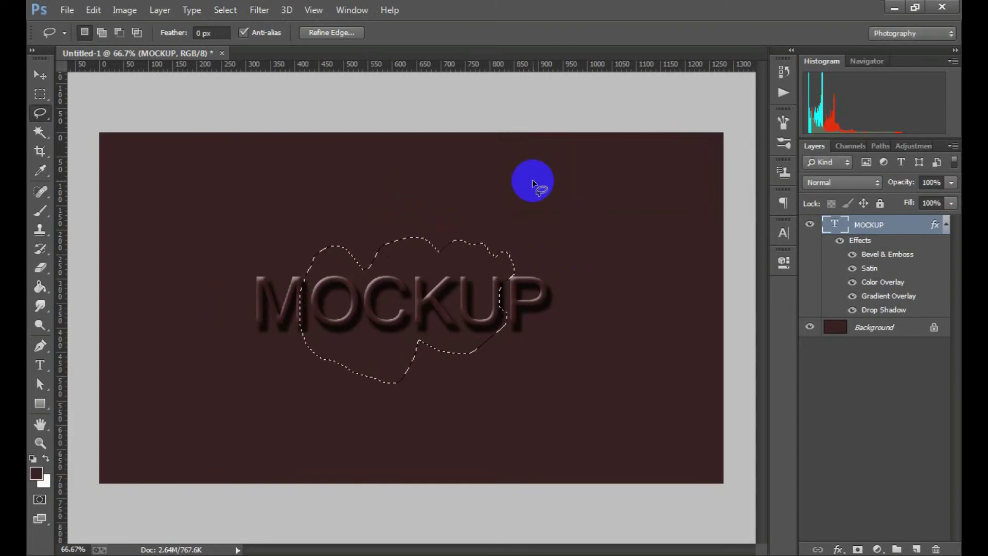
# Smooth the lasso selection with a sample radius of 100 pixels.
pyautogui.click(216, 9)
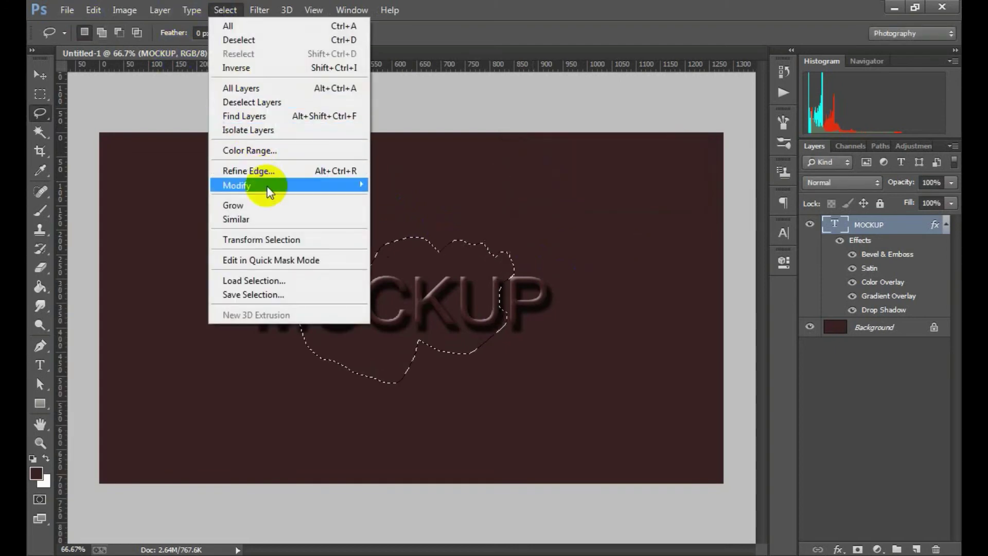
pyautogui.moveTo(344, 184)
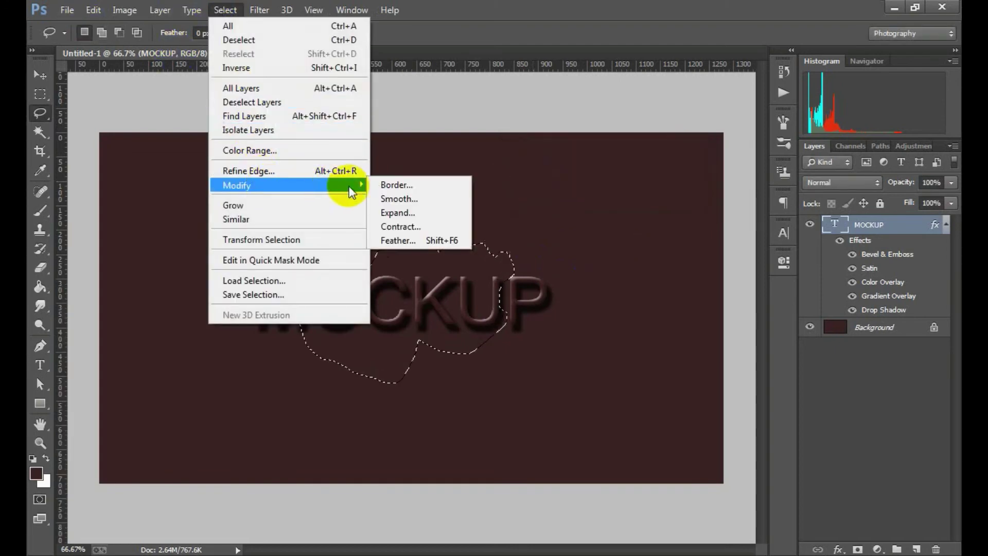
pyautogui.click(409, 199)
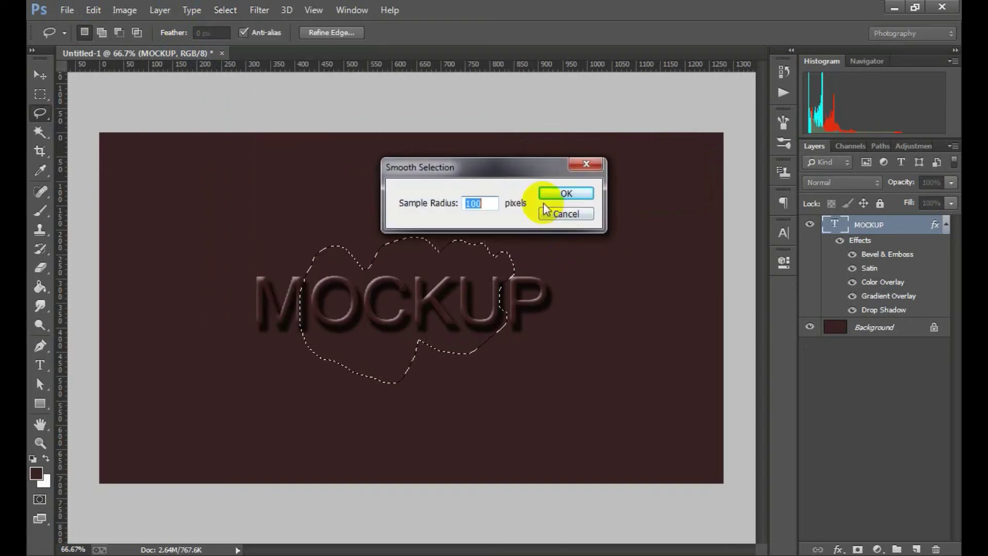
pyautogui.click(445, 203)
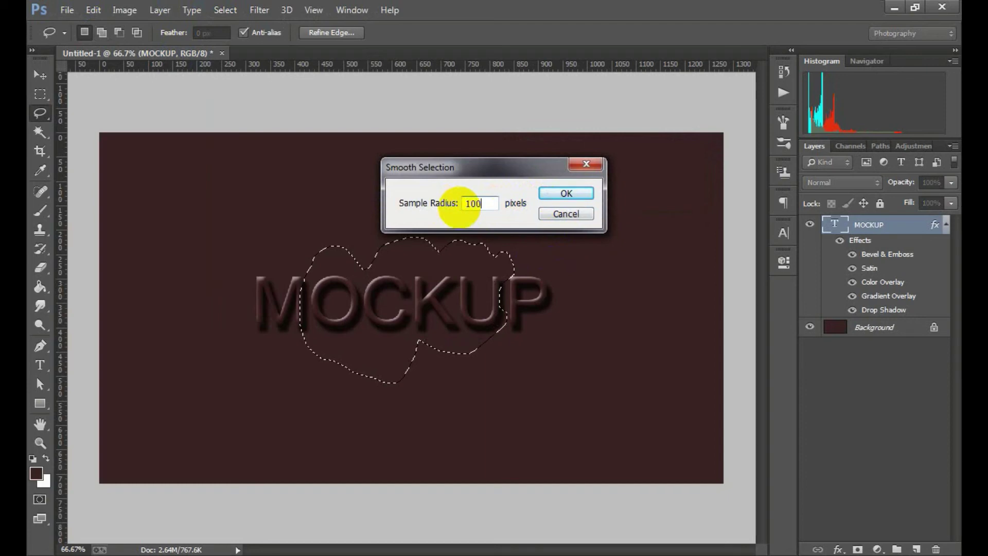
pyautogui.press('Return')
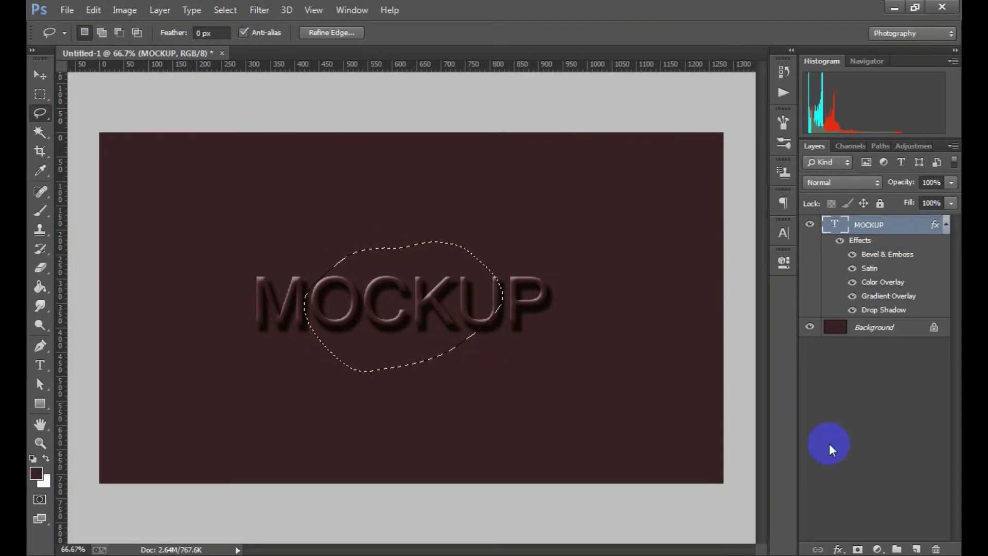
# Add a new layer above the MOCKUP text and fill the smoothed selection on it with white.
pyautogui.click(913, 549)
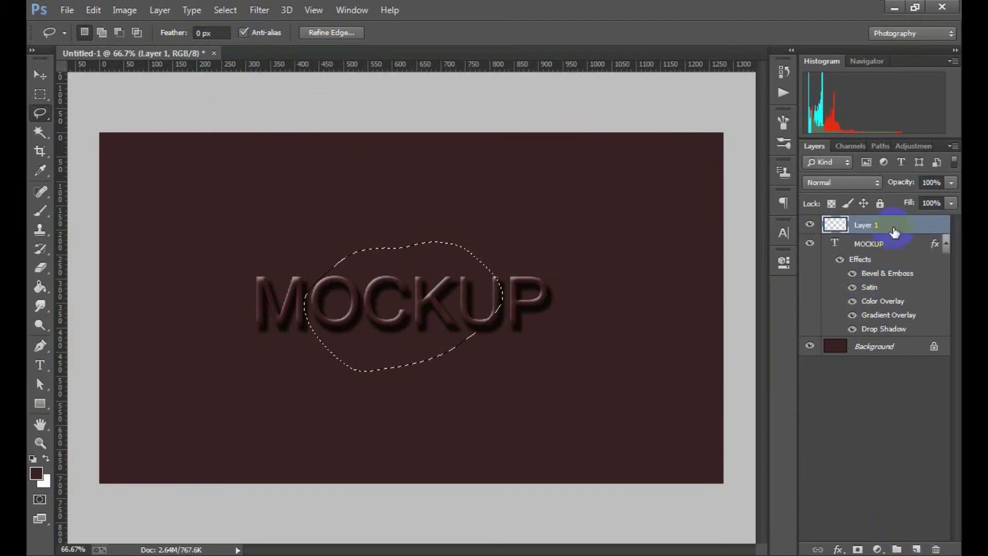
pyautogui.click(43, 477)
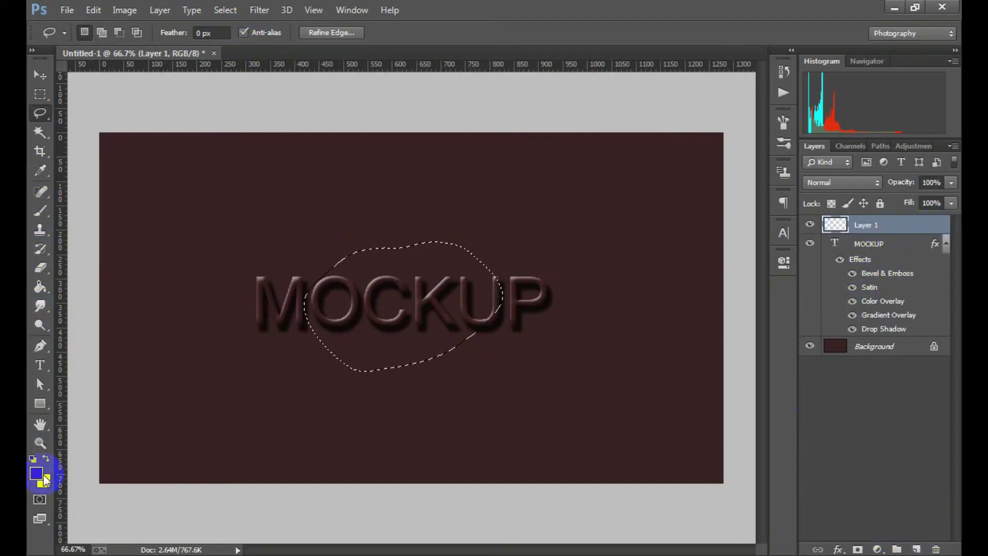
pyautogui.click(41, 286)
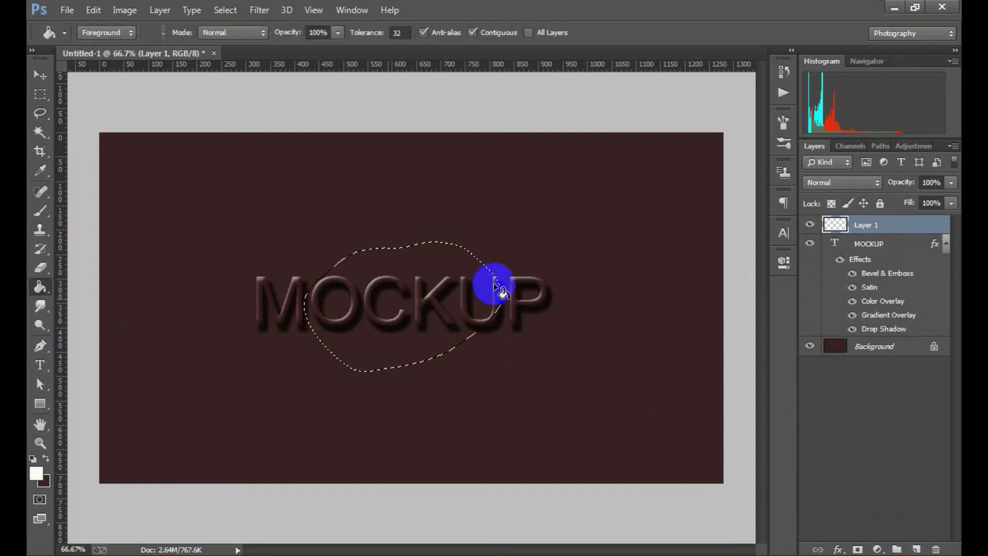
pyautogui.click(412, 277)
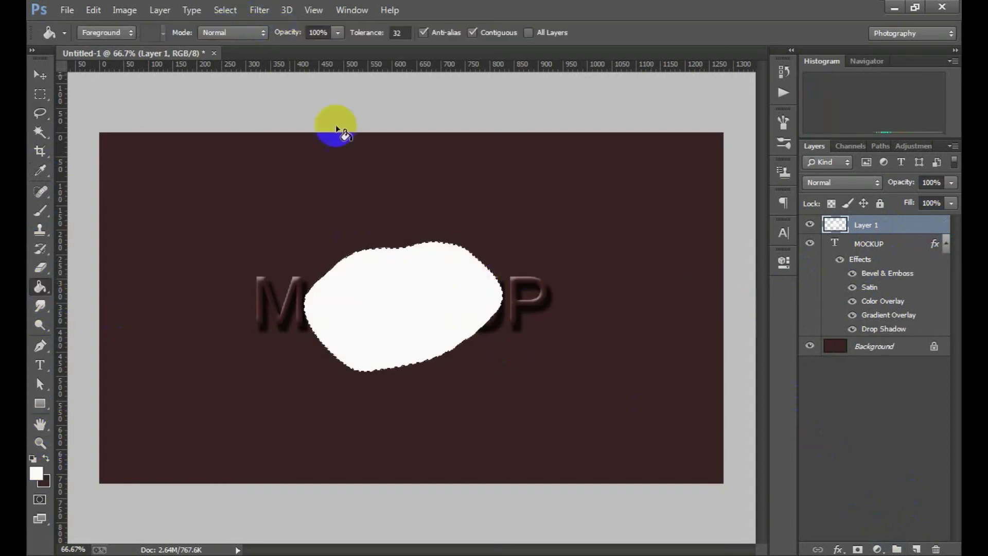
# Soften the white shape into a glow with a Gaussian Blur radius of 151.9 pixels.
pyautogui.click(259, 10)
pyautogui.moveTo(316, 186)
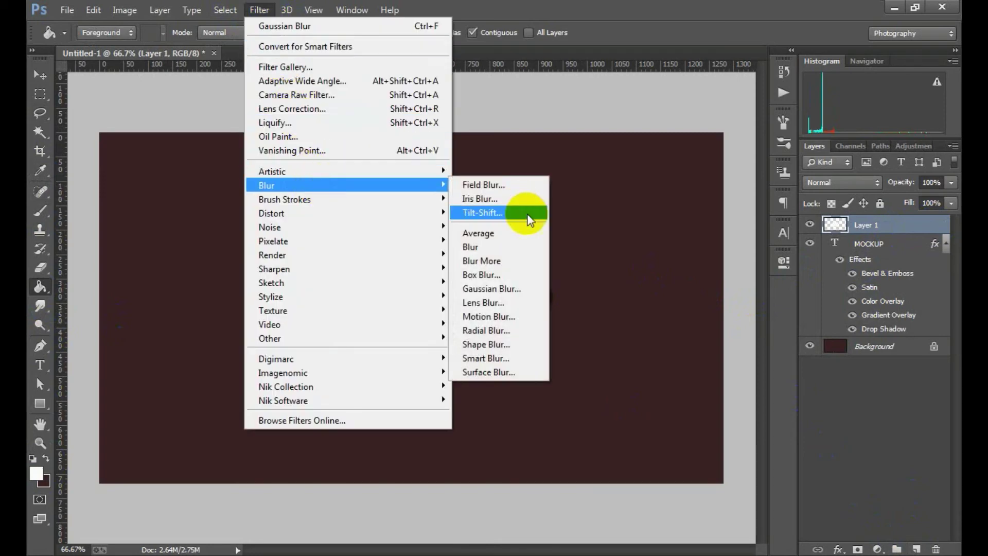
pyautogui.click(518, 296)
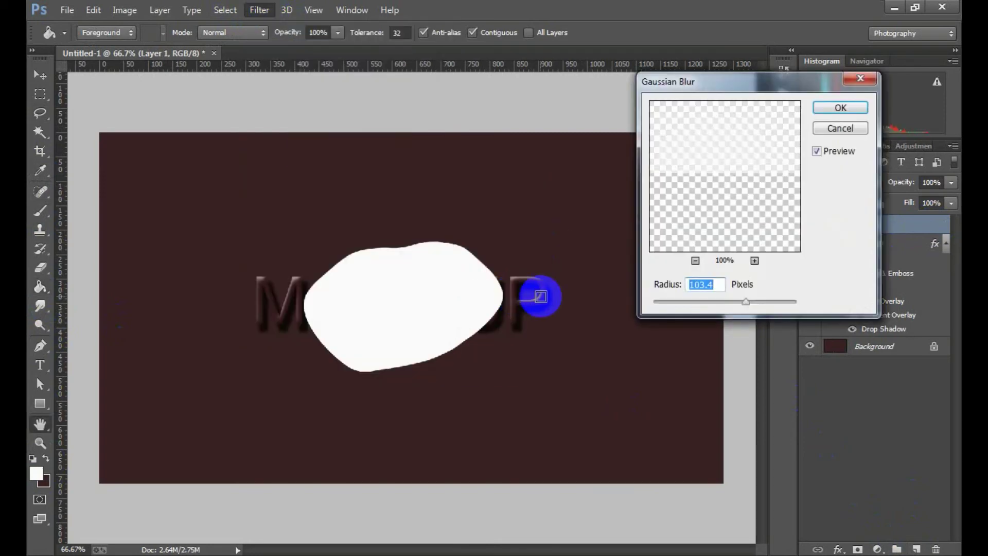
pyautogui.moveTo(670, 303); pyautogui.dragTo(739, 324)
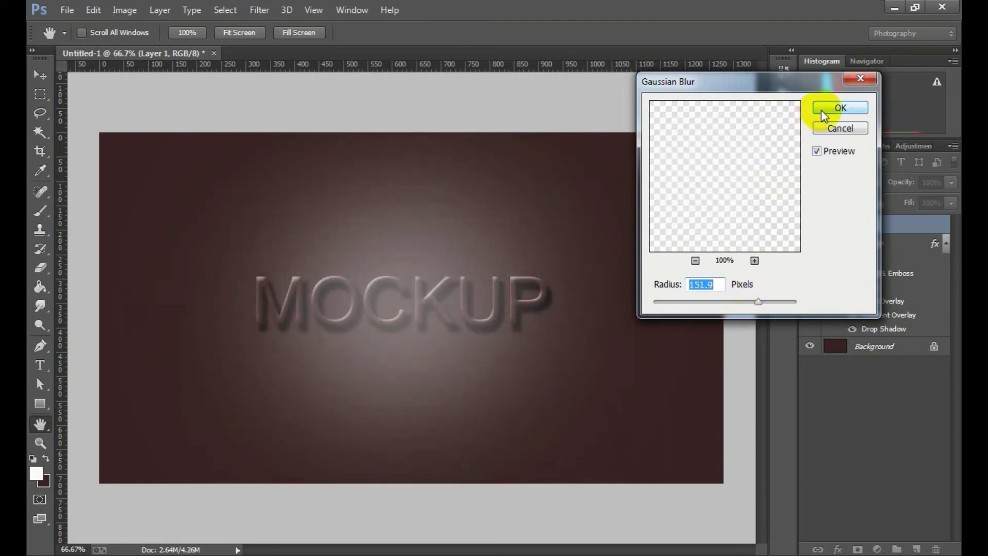
pyautogui.click(840, 108)
pyautogui.press('g')
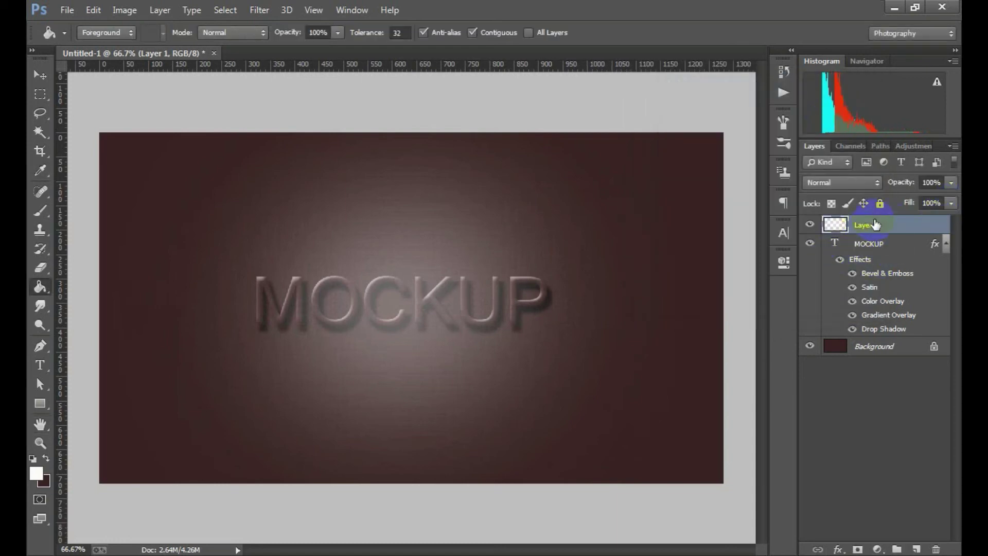
# Free-transform the glow on Layer 1 and scale it down about its centre to roughly 42%.
pyautogui.hotkey('ctrl', 't')
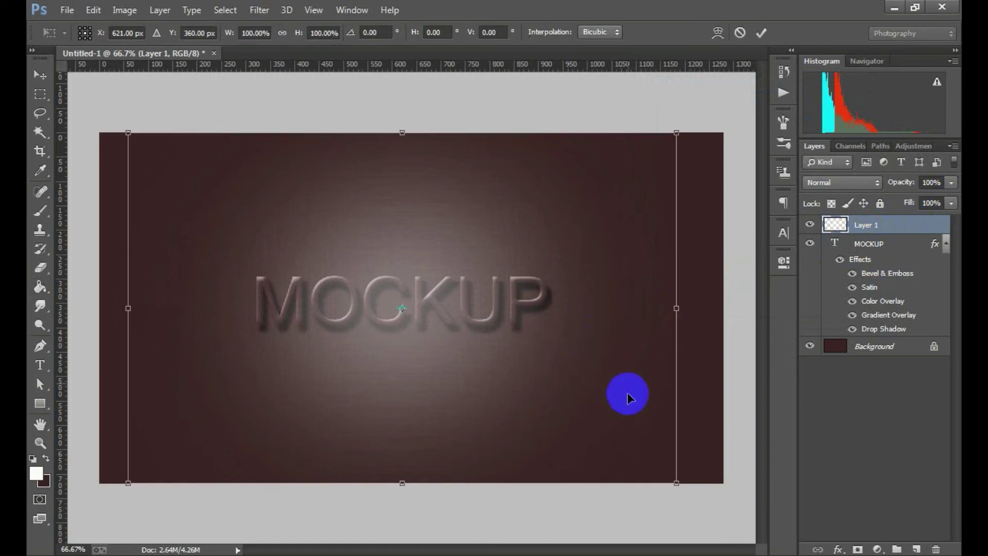
pyautogui.click(528, 339)
pyautogui.hotkey('ctrl', '-')
pyautogui.hotkey('ctrl', '-')
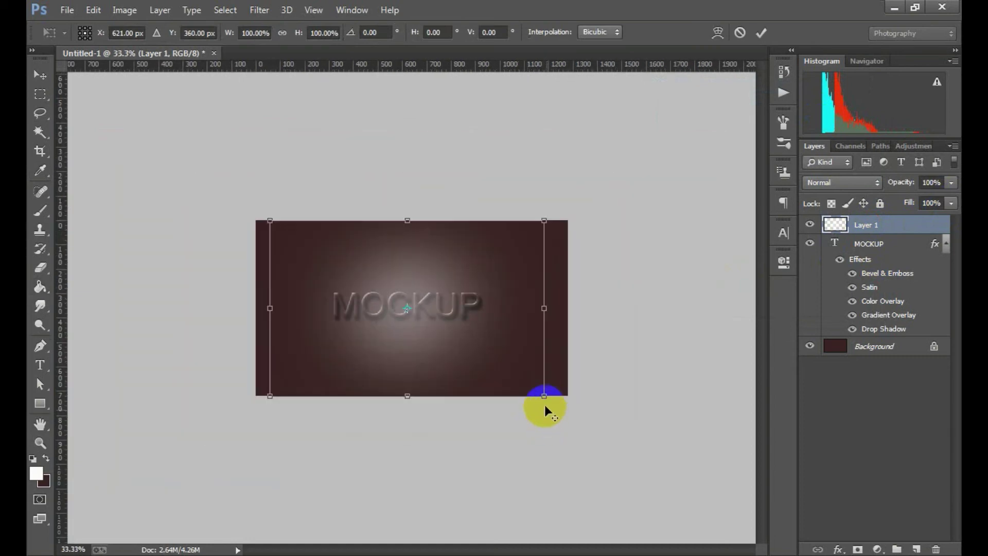
pyautogui.moveTo(545, 393); pyautogui.dragTo(469, 335)
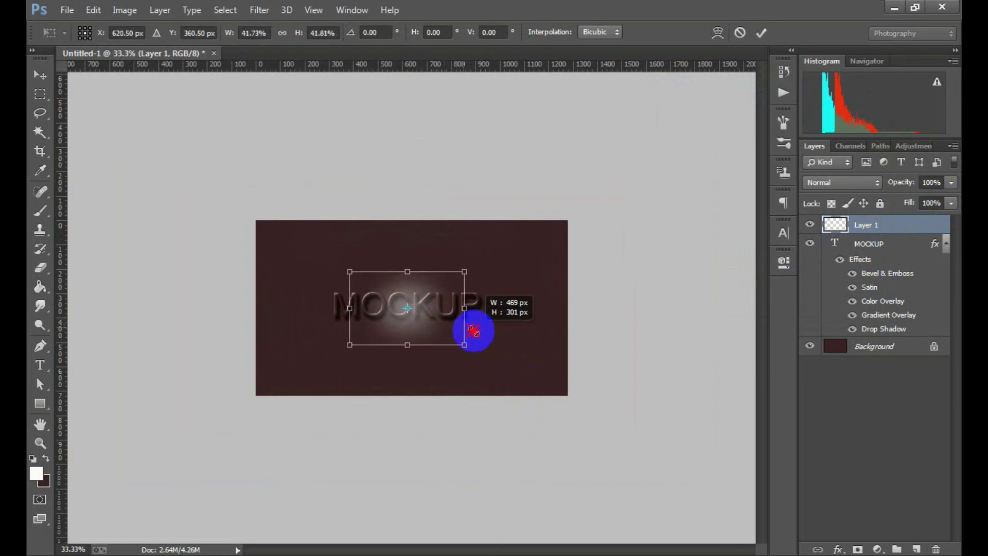
pyautogui.hotkey('ctrl', '+')
pyautogui.hotkey('ctrl', '+')
pyautogui.hotkey('ctrl', '+')
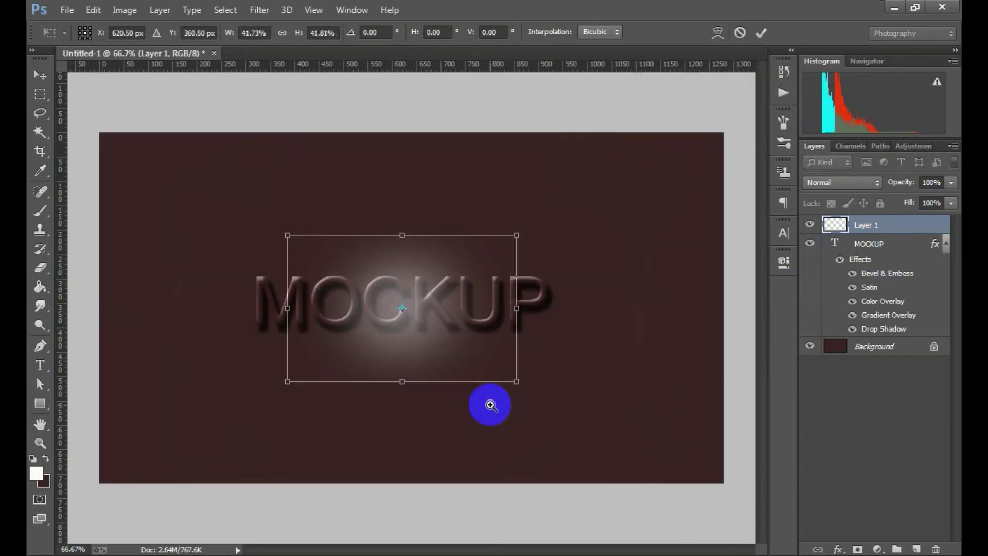
# Move the glow slightly higher behind the text, enlarge it to about 52%, and apply the transform.
pyautogui.moveTo(376, 282); pyautogui.dragTo(373, 247)
pyautogui.keyDown('ctrl'); pyautogui.keyDown('alt'); pyautogui.click(385, 235); pyautogui.keyUp('alt'); pyautogui.keyUp('ctrl')
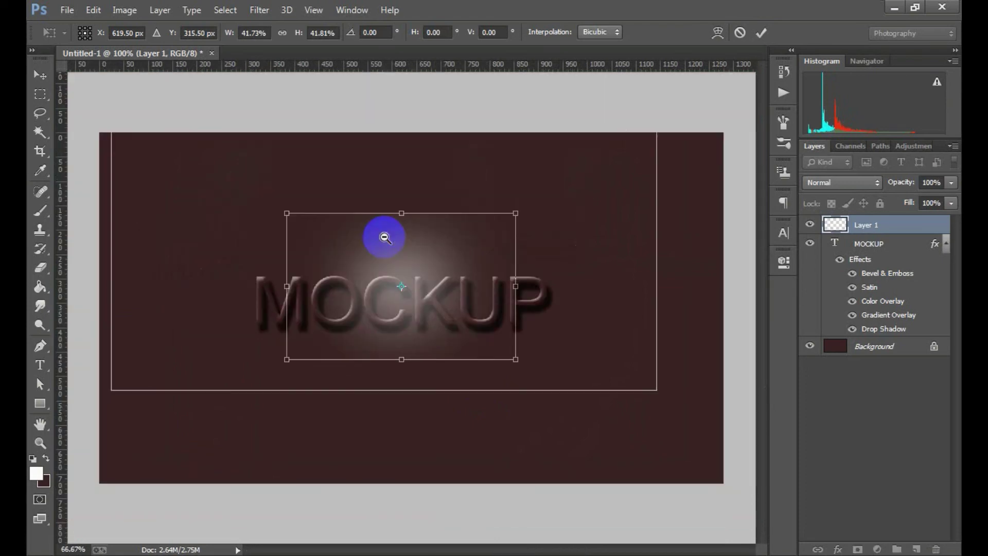
pyautogui.keyDown('ctrl'); pyautogui.keyDown('alt'); pyautogui.click(386, 232); pyautogui.keyUp('alt'); pyautogui.keyUp('ctrl')
pyautogui.keyDown('ctrl'); pyautogui.keyDown('alt'); pyautogui.click(407, 254); pyautogui.keyUp('alt'); pyautogui.keyUp('ctrl')
pyautogui.keyDown('ctrl'); pyautogui.click(417, 322); pyautogui.keyUp('ctrl')
pyautogui.keyDown('ctrl'); pyautogui.click(411, 311); pyautogui.keyUp('ctrl')
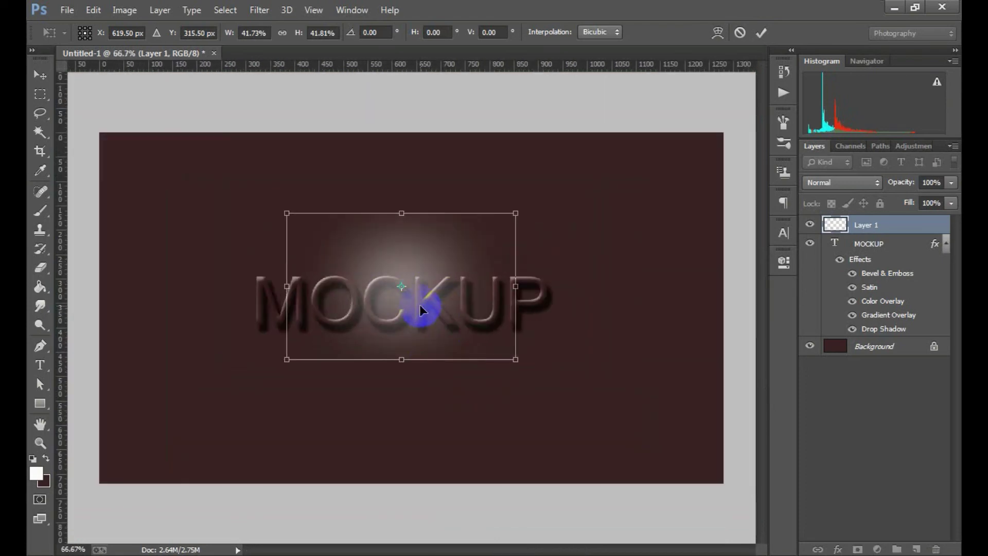
pyautogui.moveTo(413, 306)
pyautogui.mouseDown()
pyautogui.moveTo(401, 308)
pyautogui.moveTo(417, 300)
pyautogui.mouseUp()
pyautogui.moveTo(515, 355); pyautogui.dragTo(544, 374)
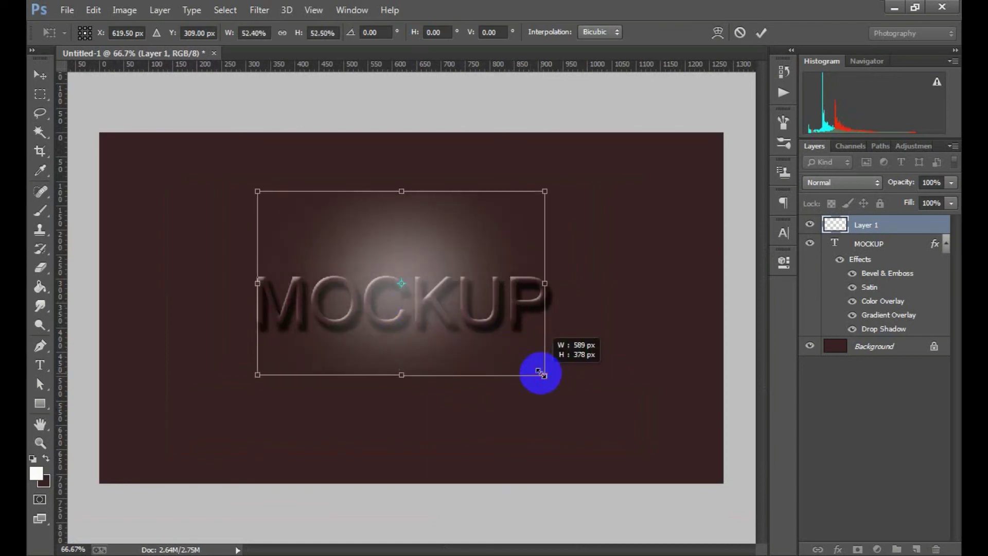
pyautogui.click(761, 32)
pyautogui.press('g')
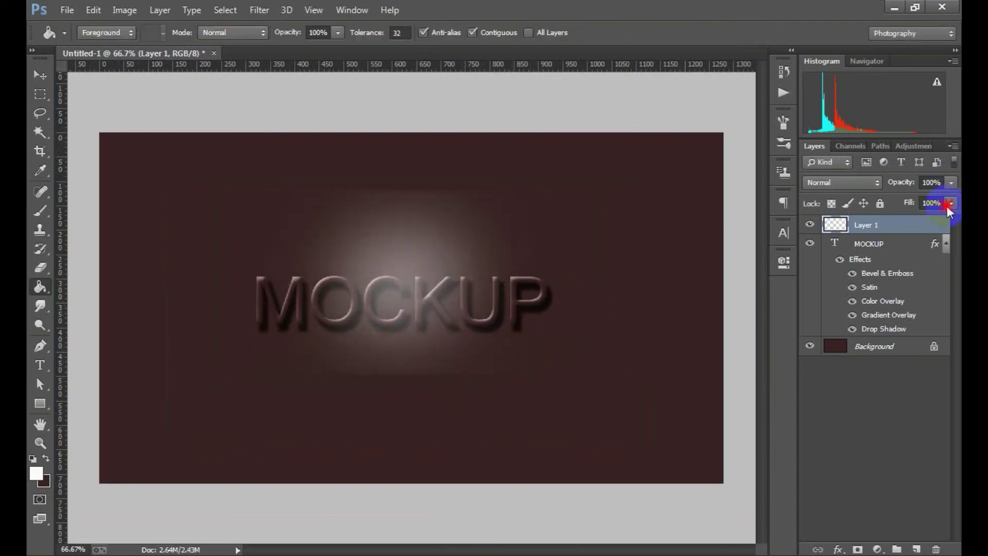
# Lower Layer 1's fill to 62% and set its blend mode to Soft Light.
pyautogui.click(951, 202)
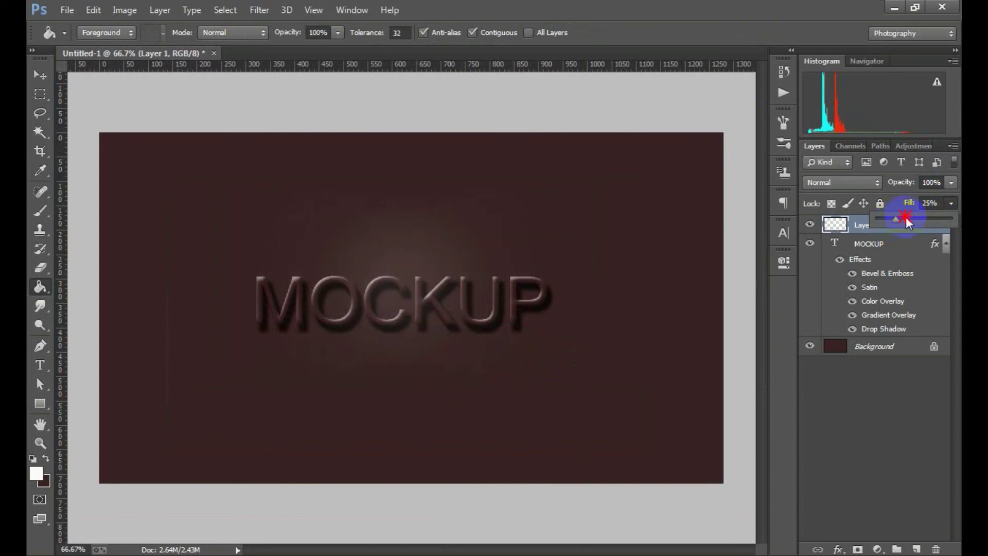
pyautogui.click(907, 219)
pyautogui.moveTo(907, 220); pyautogui.dragTo(922, 218)
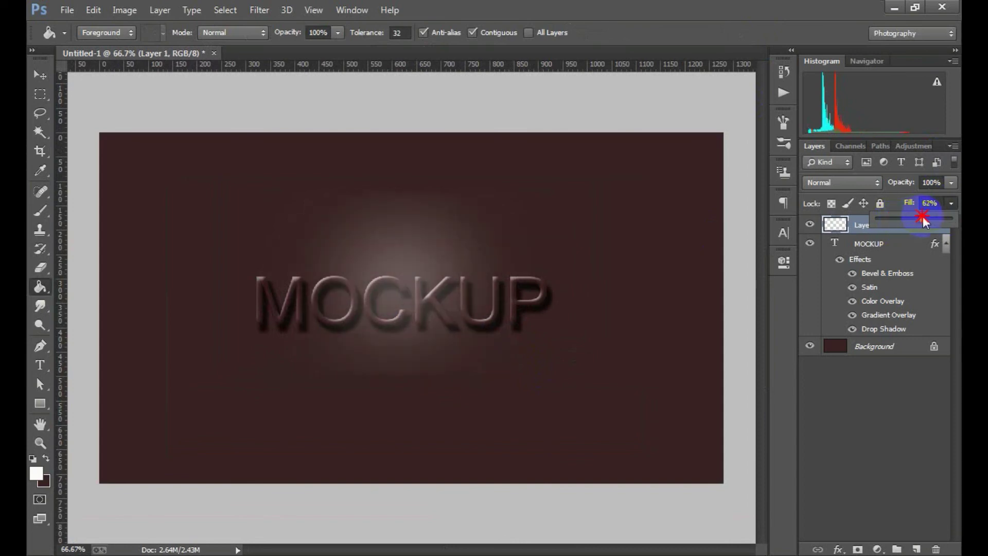
pyautogui.click(878, 183)
pyautogui.click(837, 385)
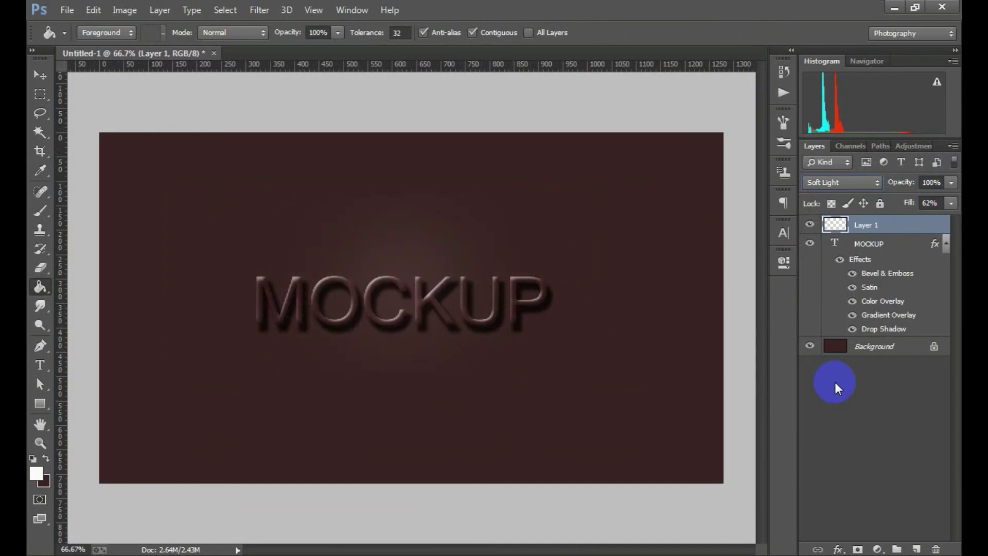
# Try the Linear Light, Pin Light, Screen, Lighten and Multiply blend modes on Layer 1, then return it to Soft Light.
pyautogui.click(841, 185)
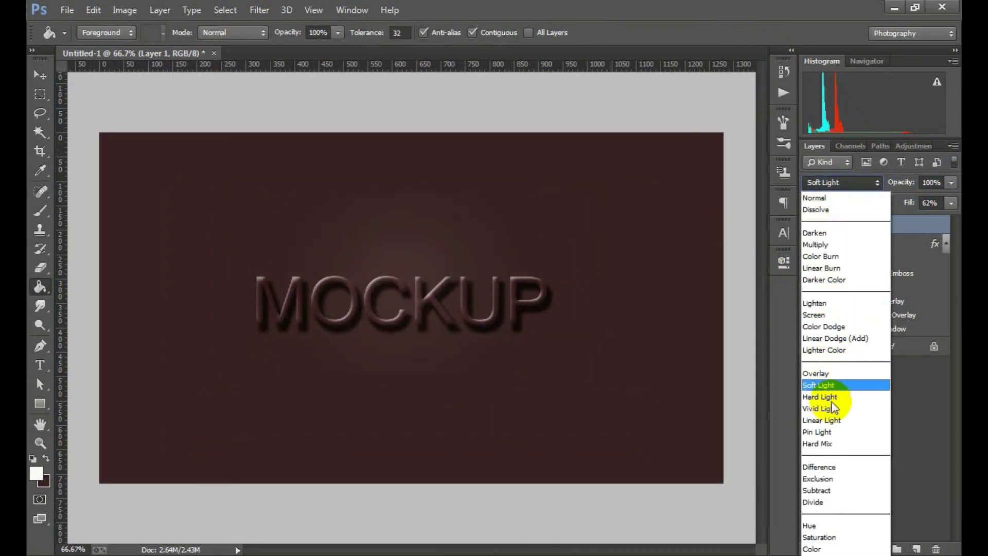
pyautogui.click(844, 416)
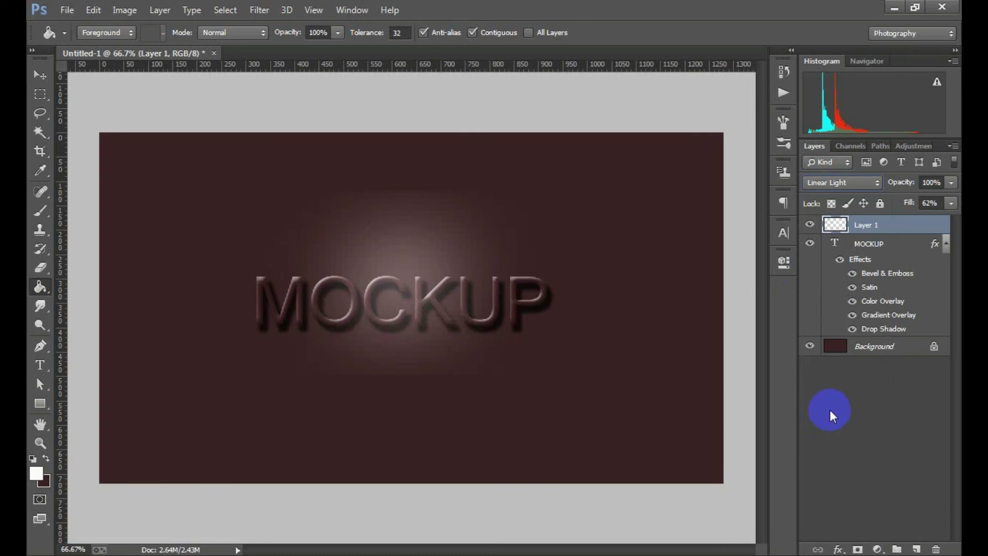
pyautogui.click(844, 183)
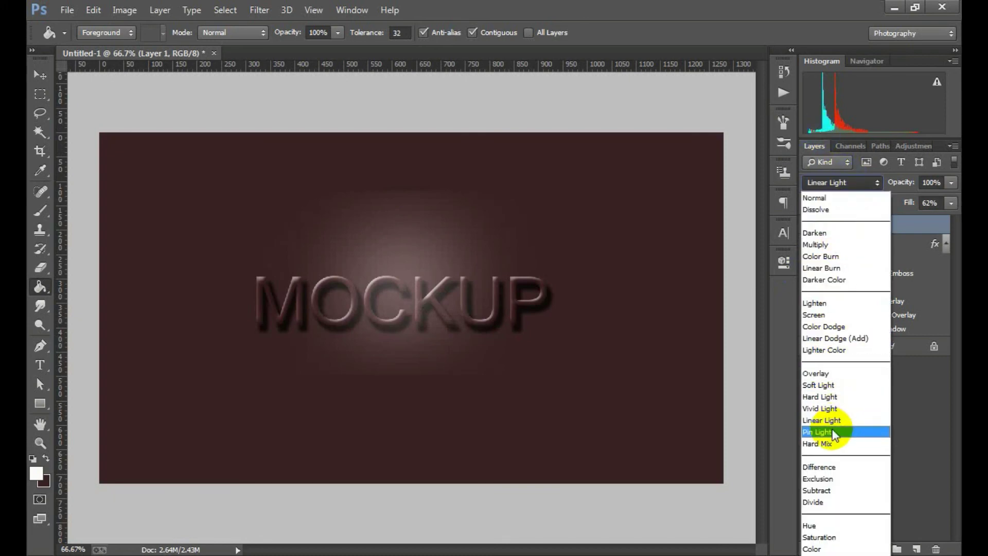
pyautogui.click(833, 432)
pyautogui.click(846, 184)
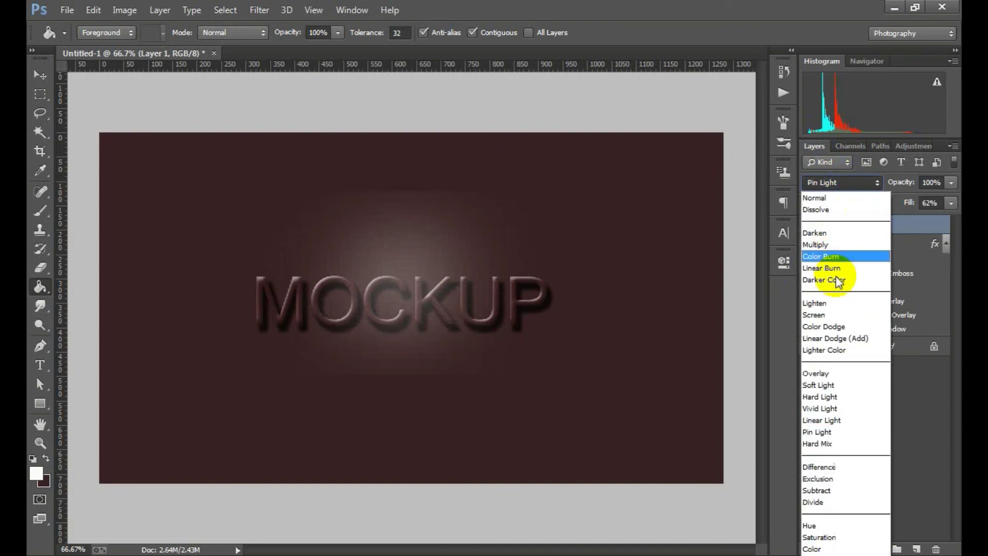
pyautogui.click(823, 315)
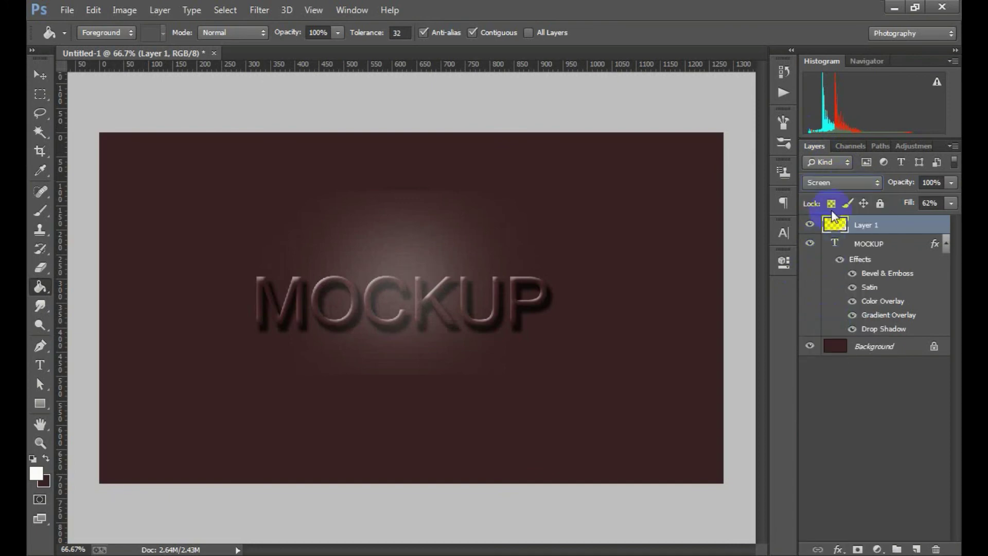
pyautogui.click(839, 185)
pyautogui.click(831, 309)
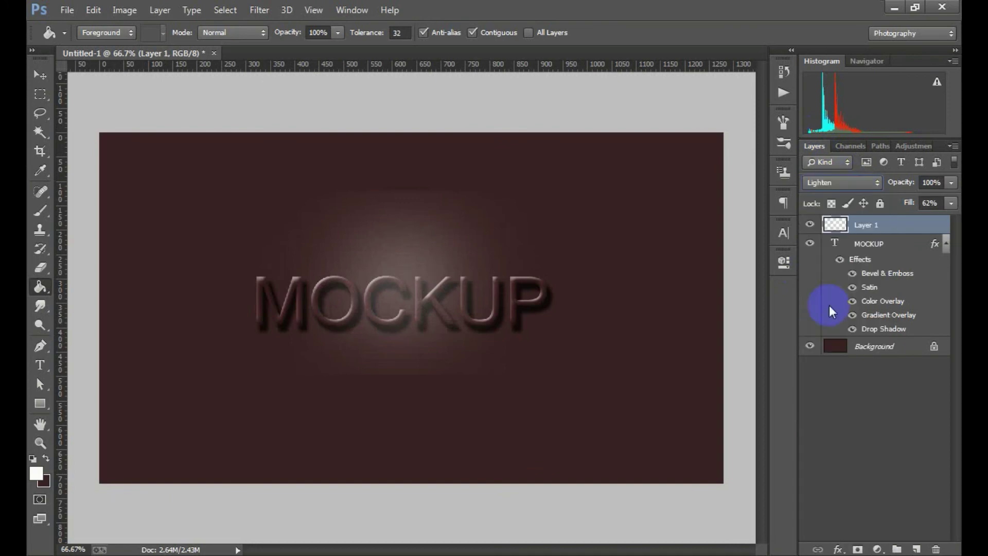
pyautogui.click(838, 183)
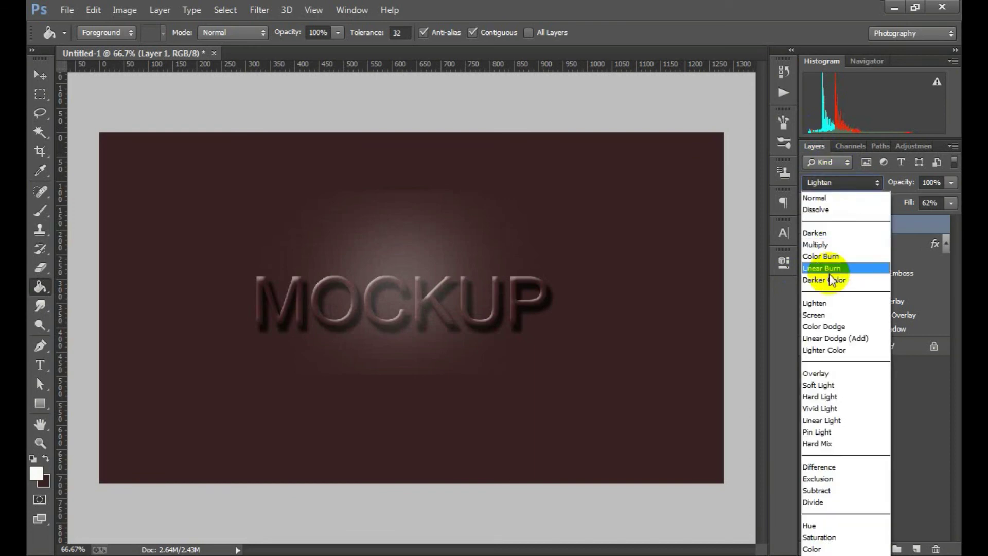
pyautogui.click(826, 245)
pyautogui.click(835, 186)
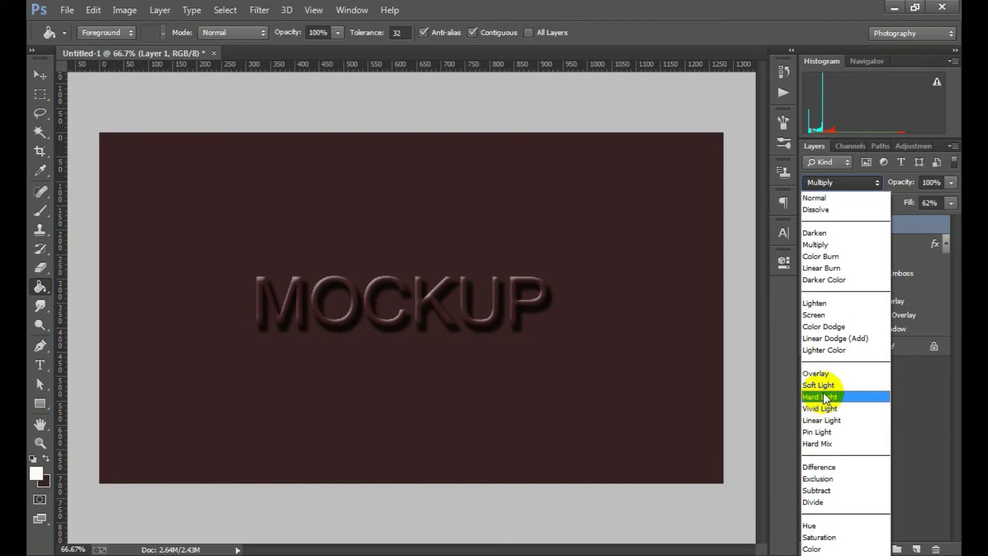
pyautogui.click(820, 385)
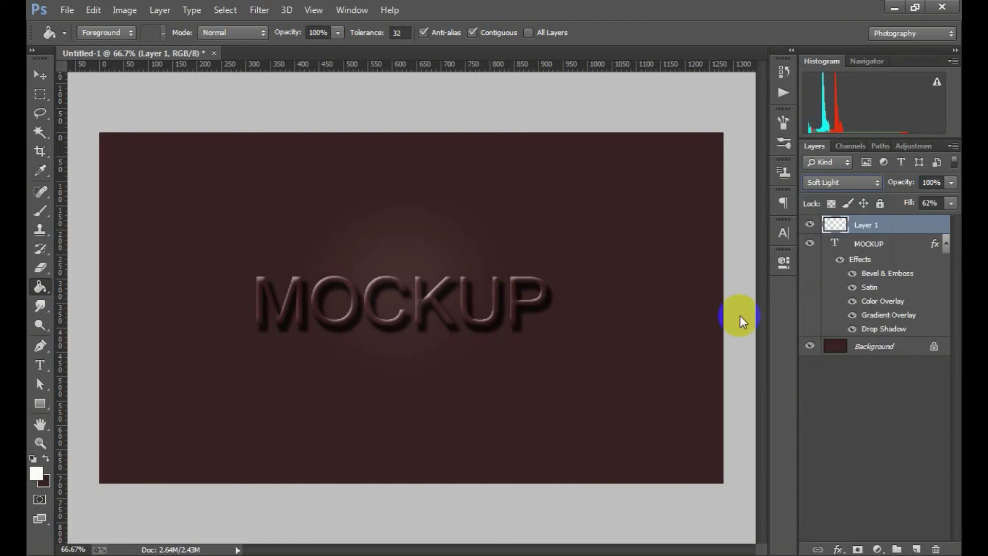
# Raise Layer 1's fill to 100%.
pyautogui.click(841, 229)
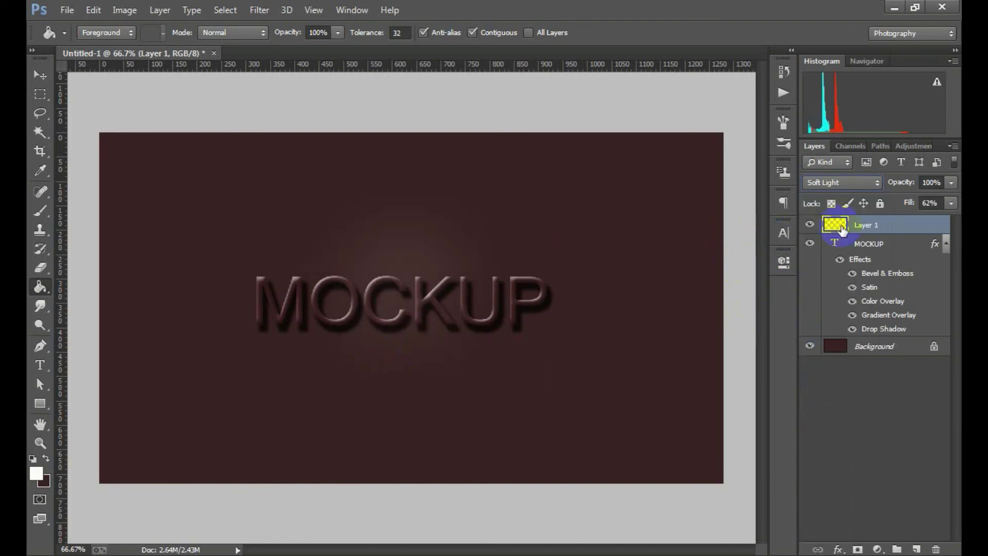
pyautogui.click(949, 204)
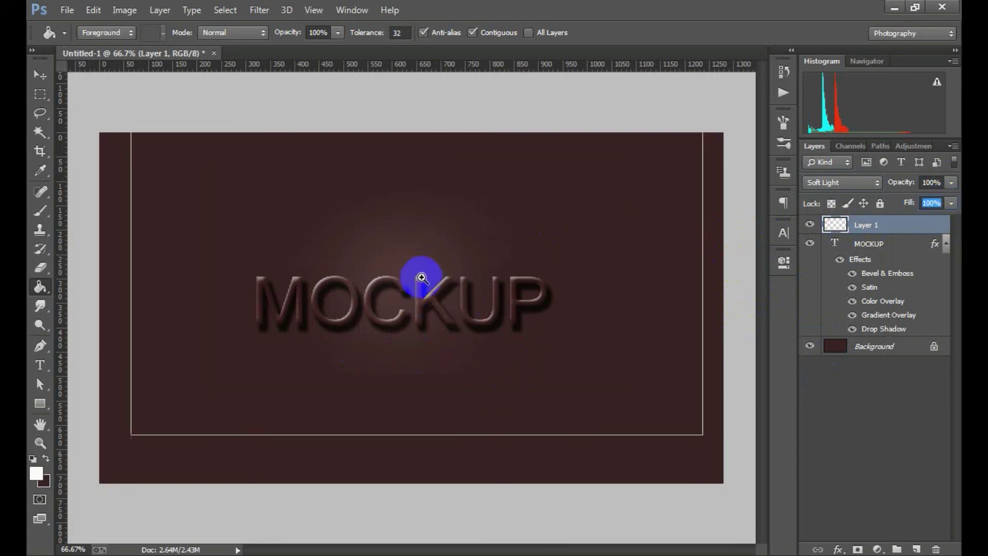
pyautogui.hotkey('ctrl', '+')
pyautogui.keyDown('ctrl'); pyautogui.keyDown('alt'); pyautogui.click(430, 288); pyautogui.keyUp('alt'); pyautogui.keyUp('ctrl')
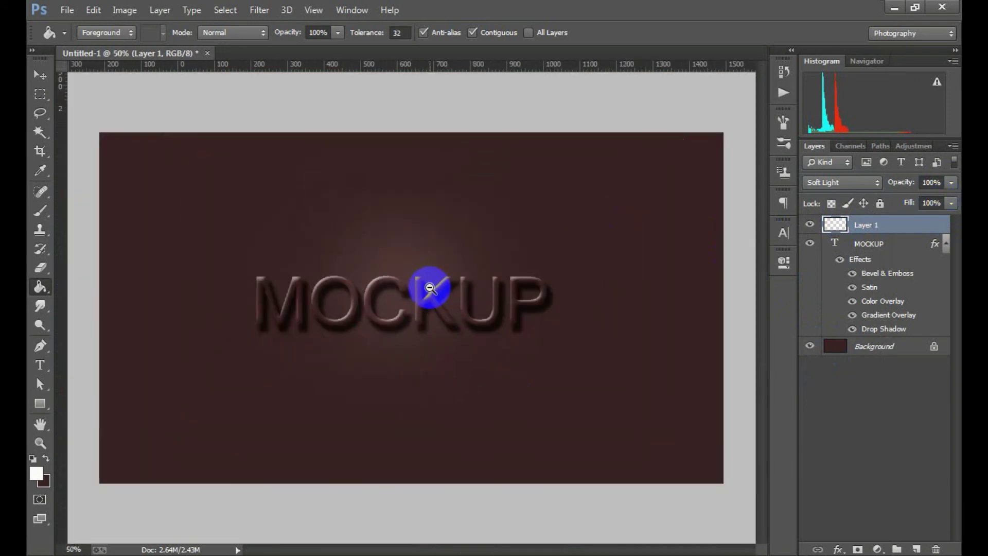
pyautogui.keyDown('ctrl'); pyautogui.keyDown('alt'); pyautogui.click(432, 288); pyautogui.keyUp('alt'); pyautogui.keyUp('ctrl')
pyautogui.click(434, 289)
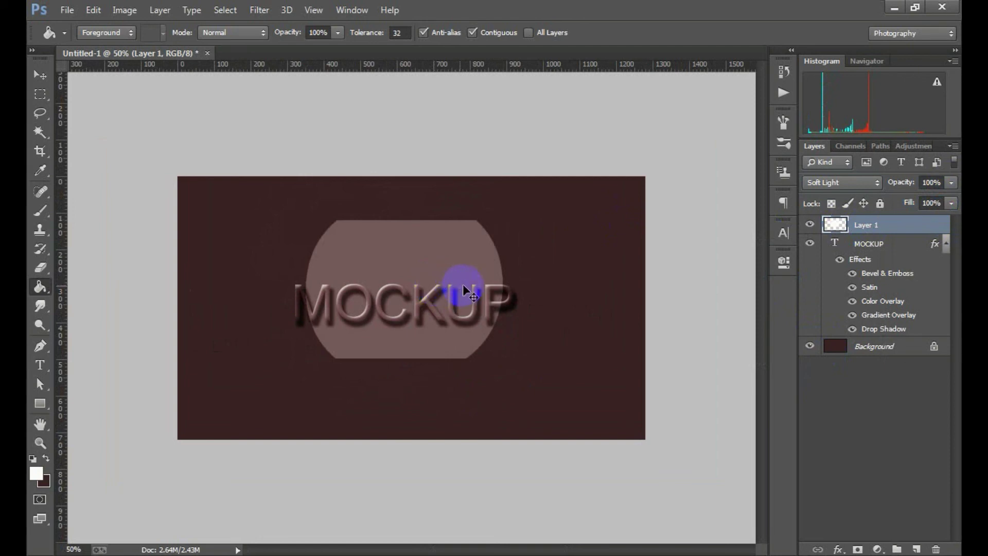
pyautogui.hotkey('ctrl', 'z')
pyautogui.hotkey('ctrl', '+')
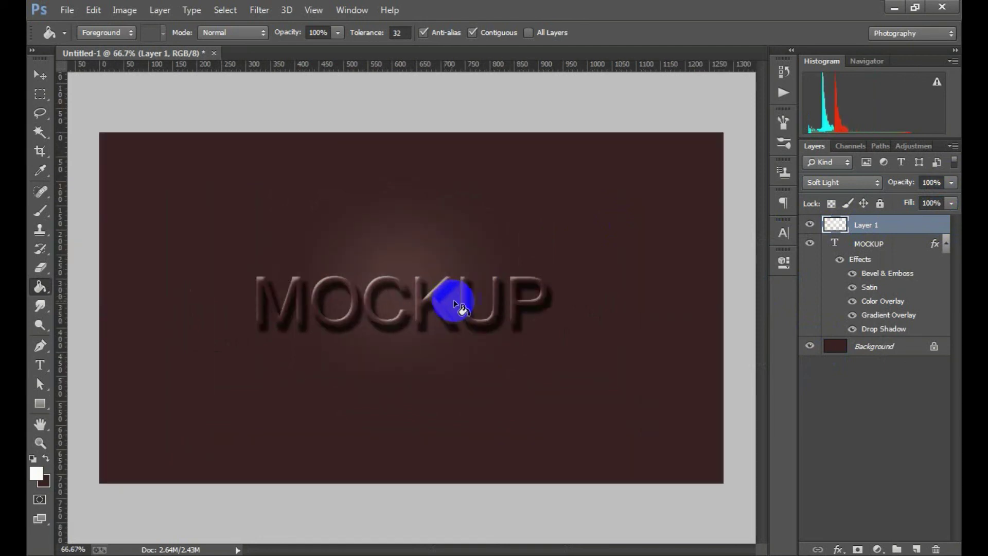
pyautogui.click(860, 229)
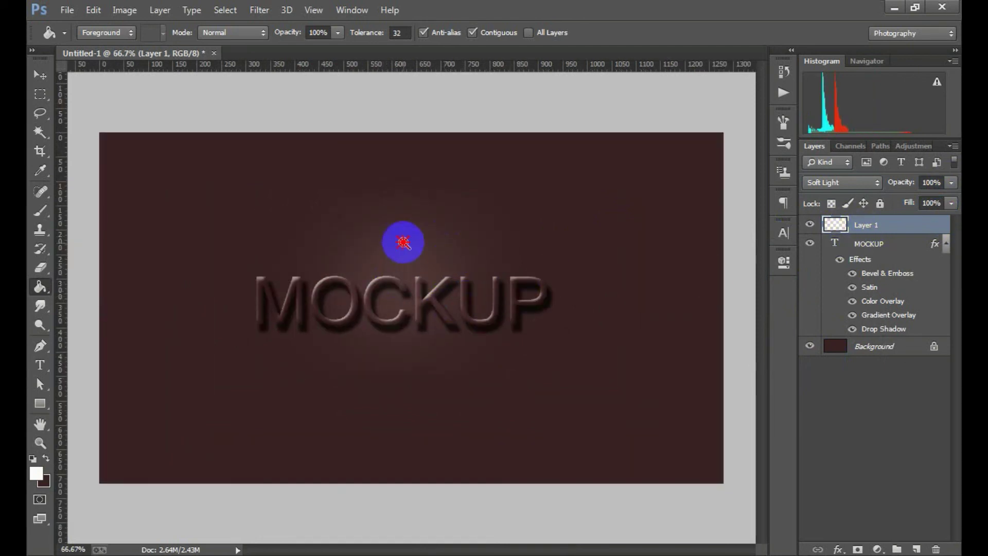
pyautogui.hotkey('ctrl', '+')
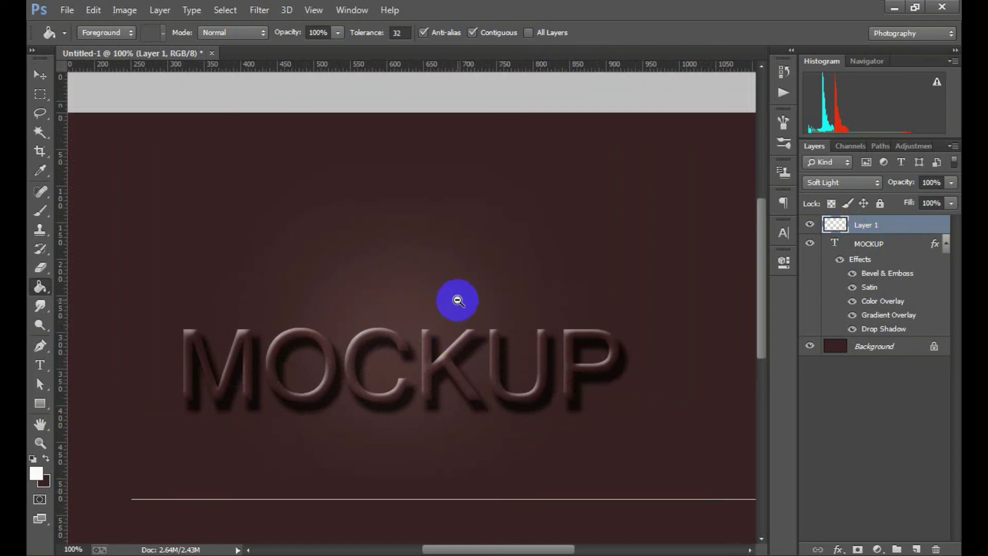
# Enlarge Layer 1's glow to about 126% wide and 132% high, centre it behind the text, and apply the transform.
pyautogui.hotkey('ctrl', '-')
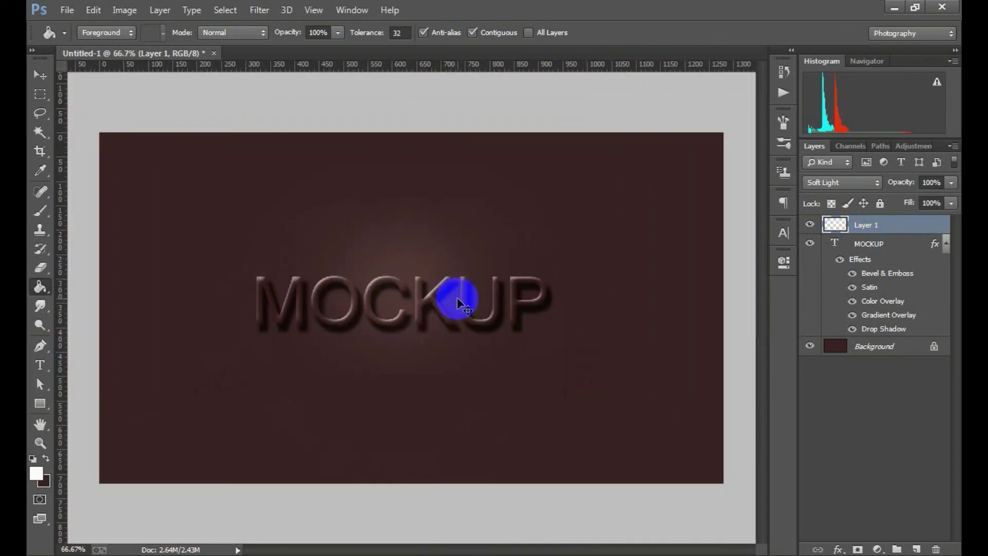
pyautogui.hotkey('ctrl', 't')
pyautogui.moveTo(545, 375)
pyautogui.mouseDown()
pyautogui.moveTo(620, 430)
pyautogui.moveTo(549, 375)
pyautogui.moveTo(501, 313)
pyautogui.mouseUp()
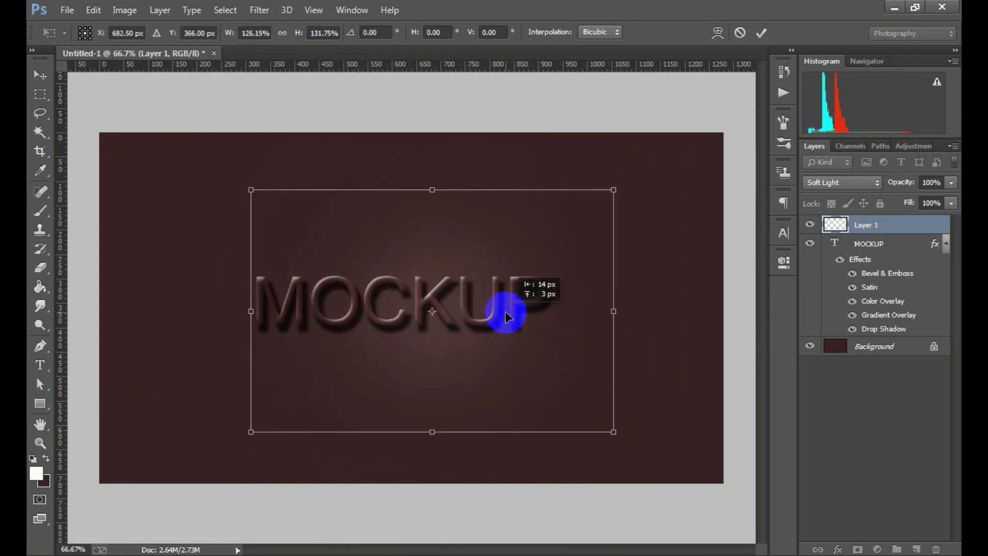
pyautogui.click(761, 33)
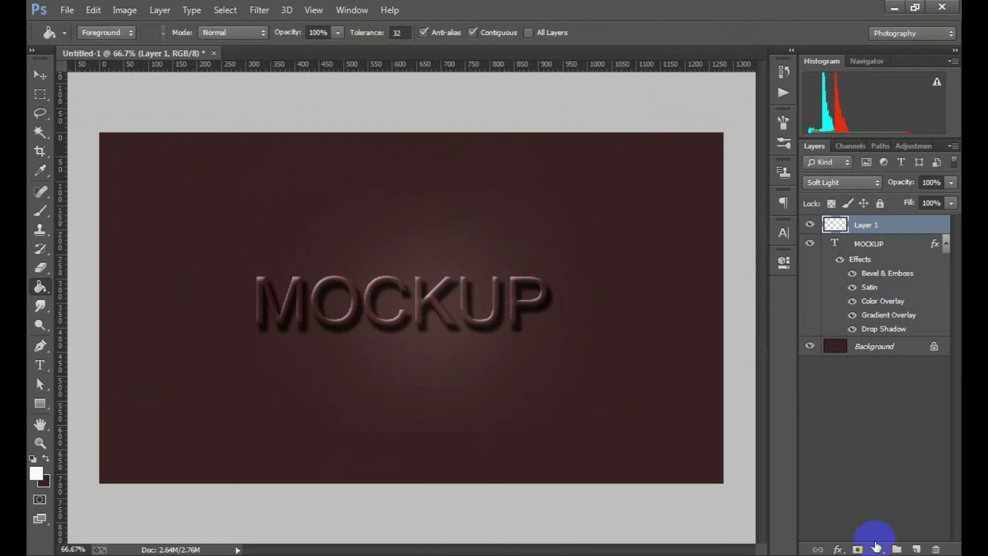
# Add a layer mask to Layer 1 and paint black with the 125 px brush over the glow's upper and lower outer edges.
pyautogui.click(857, 548)
pyautogui.press('d')
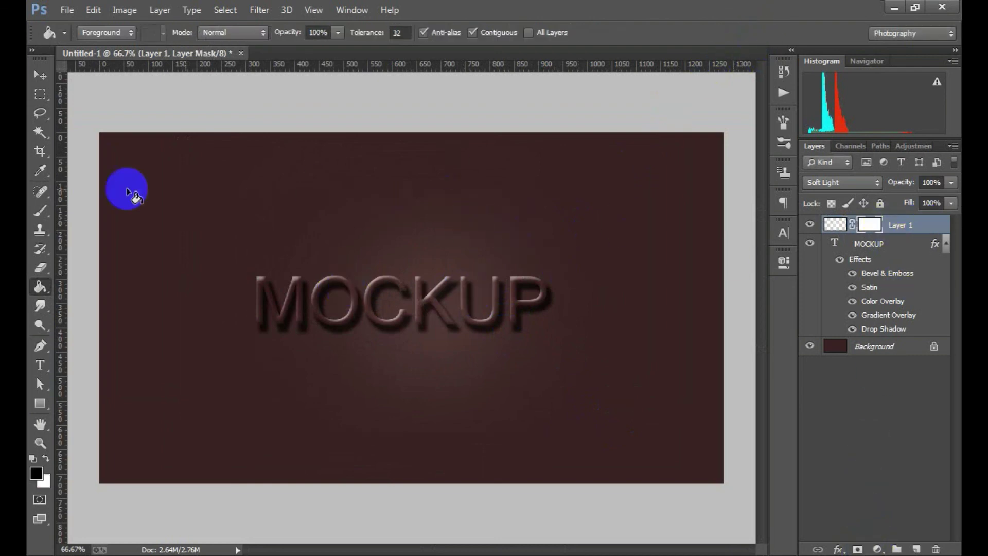
pyautogui.click(50, 217)
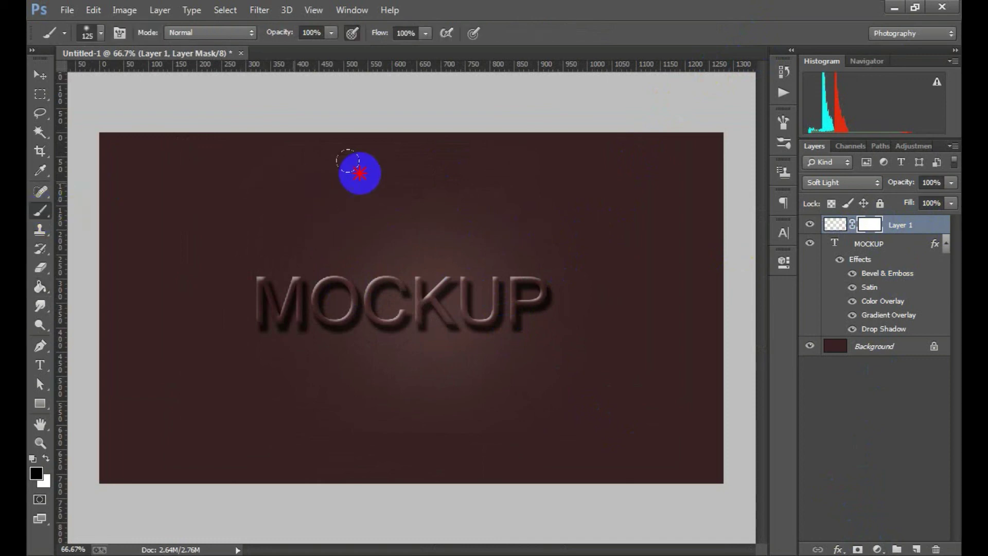
pyautogui.moveTo(428, 168)
pyautogui.mouseDown()
pyautogui.moveTo(428, 157)
pyautogui.moveTo(587, 211)
pyautogui.mouseUp()
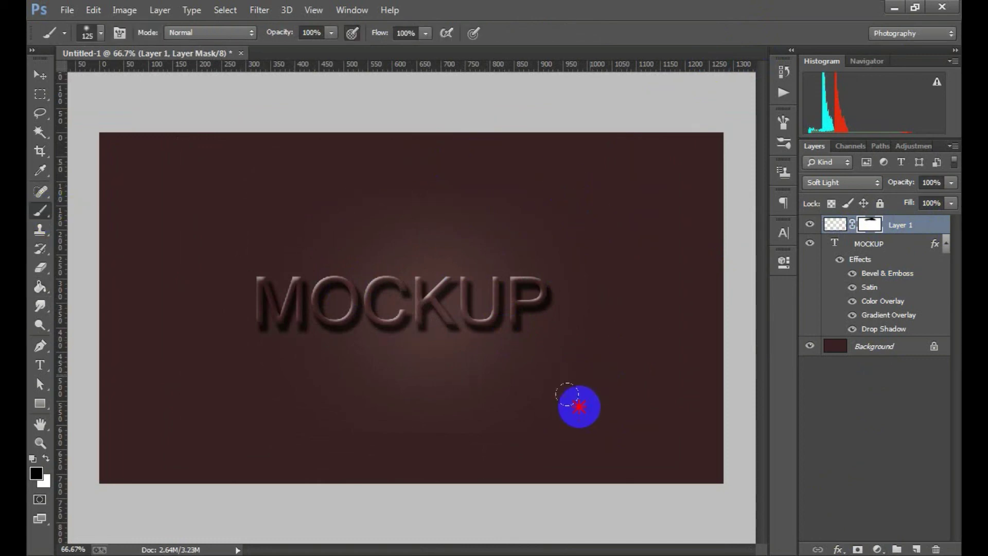
pyautogui.moveTo(445, 443)
pyautogui.mouseDown()
pyautogui.moveTo(325, 437)
pyautogui.moveTo(425, 442)
pyautogui.moveTo(294, 430)
pyautogui.moveTo(503, 428)
pyautogui.moveTo(351, 441)
pyautogui.mouseUp()
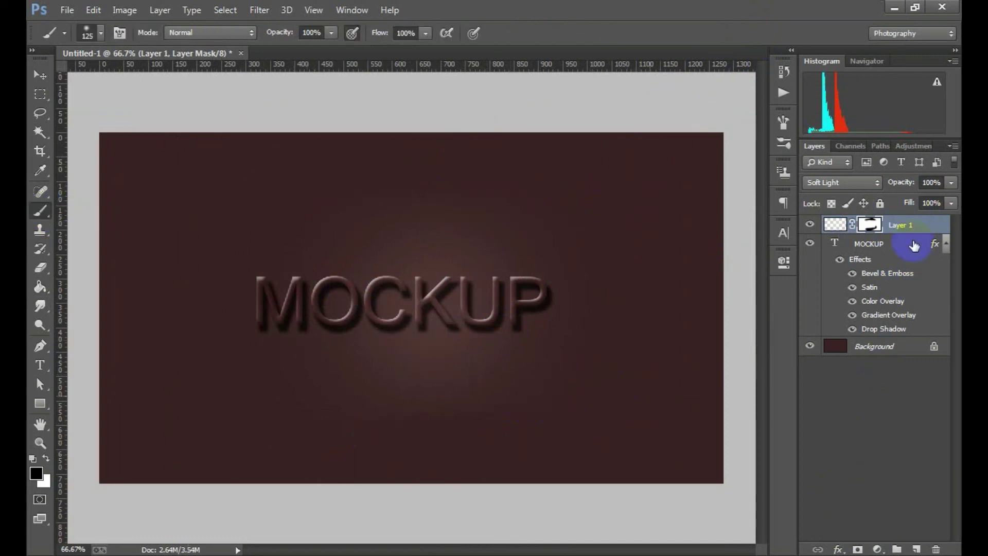
# Apply the layer mask permanently to Layer 1.
pyautogui.rightClick(876, 228)
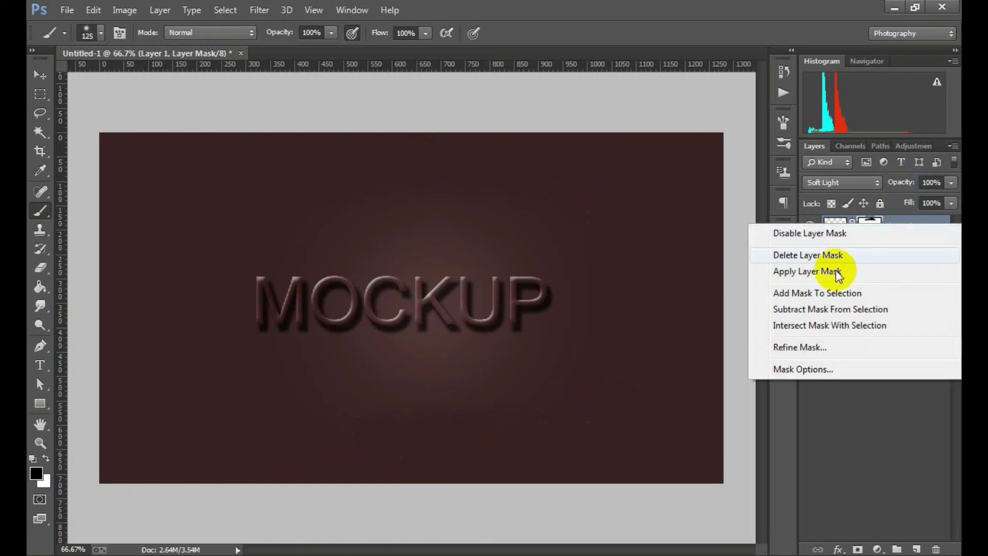
pyautogui.click(812, 273)
pyautogui.press('x')
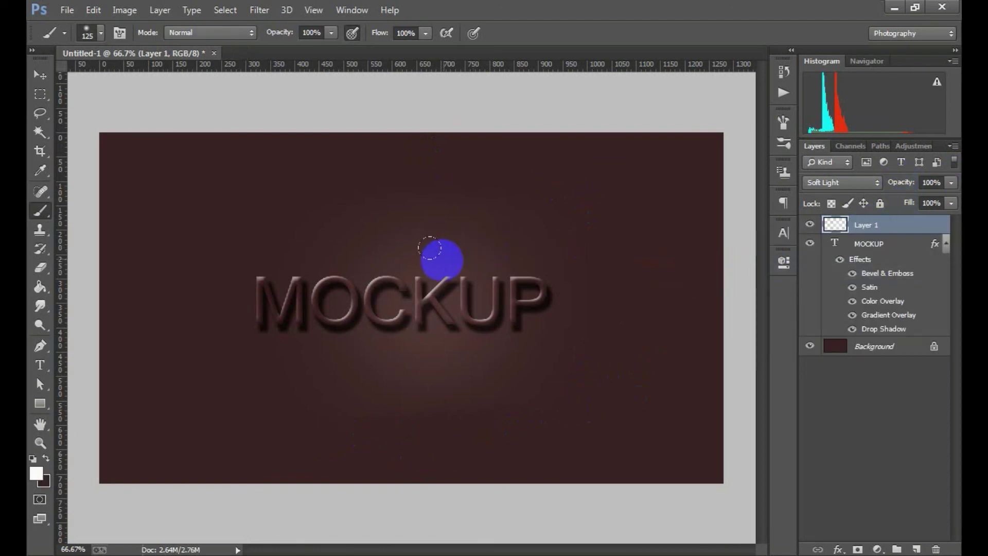
# Examine the glow and the MOCKUP text at several zoom levels.
pyautogui.keyDown('alt'); pyautogui.click(458, 260); pyautogui.keyUp('alt')
pyautogui.keyDown('alt'); pyautogui.click(589, 320); pyautogui.keyUp('alt')
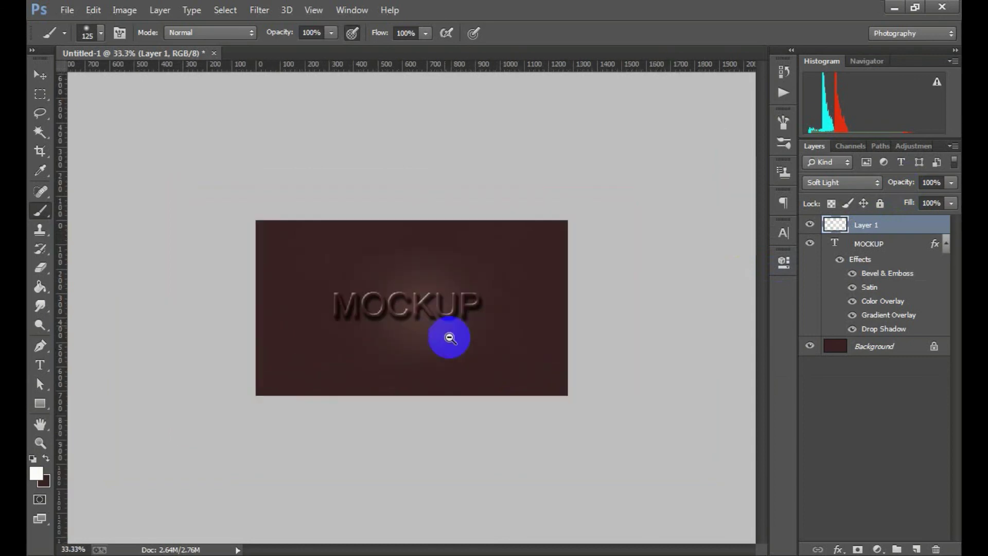
pyautogui.keyDown('alt'); pyautogui.click(448, 335); pyautogui.keyUp('alt')
pyautogui.click(446, 353)
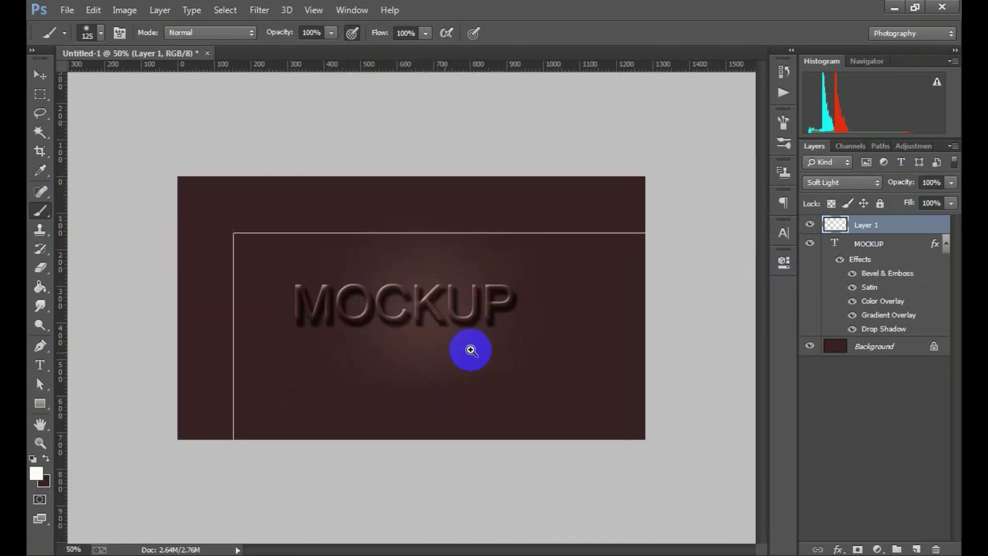
pyautogui.click(435, 316)
pyautogui.click(435, 316)
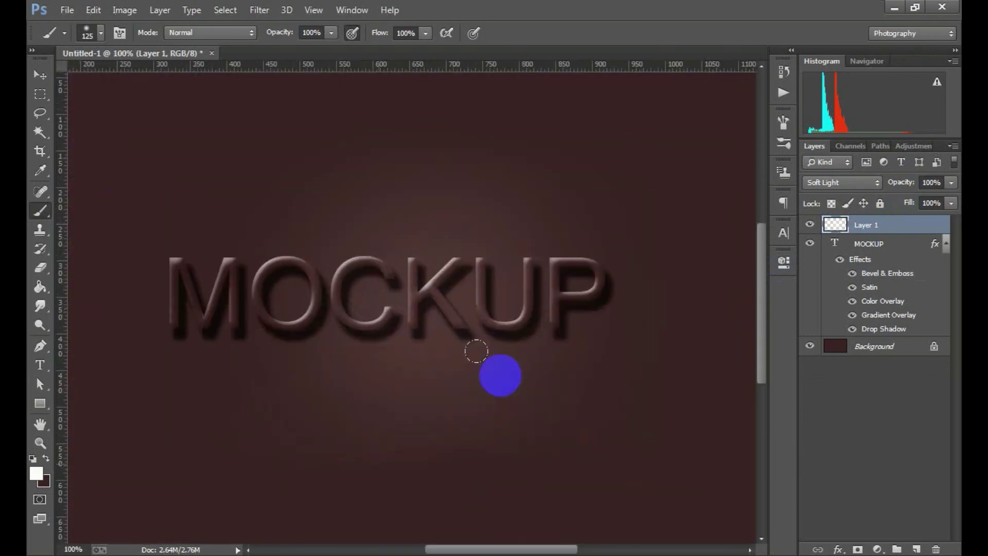
pyautogui.keyDown('alt'); pyautogui.click(462, 304); pyautogui.keyUp('alt')
pyautogui.keyDown('alt'); pyautogui.click(420, 287); pyautogui.keyUp('alt')
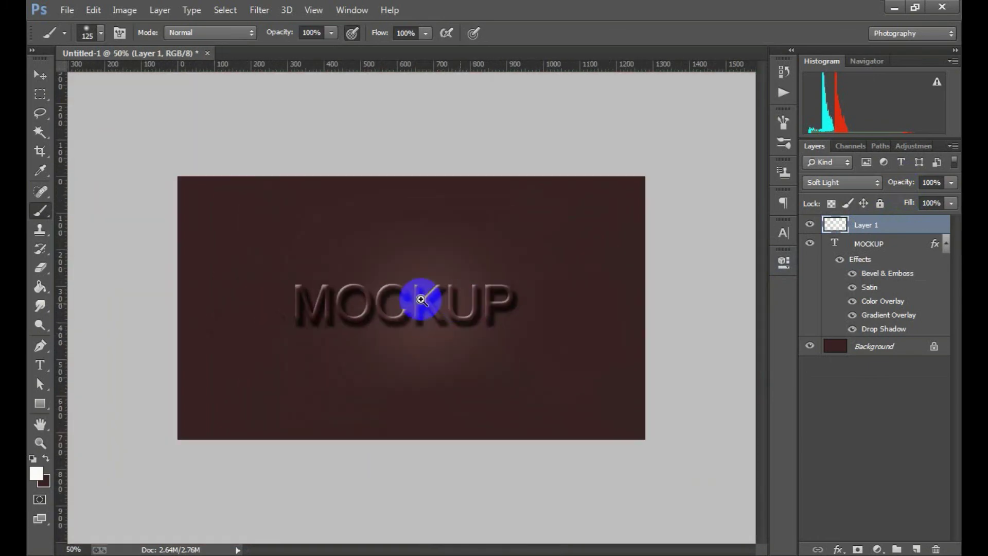
pyautogui.click(288, 231)
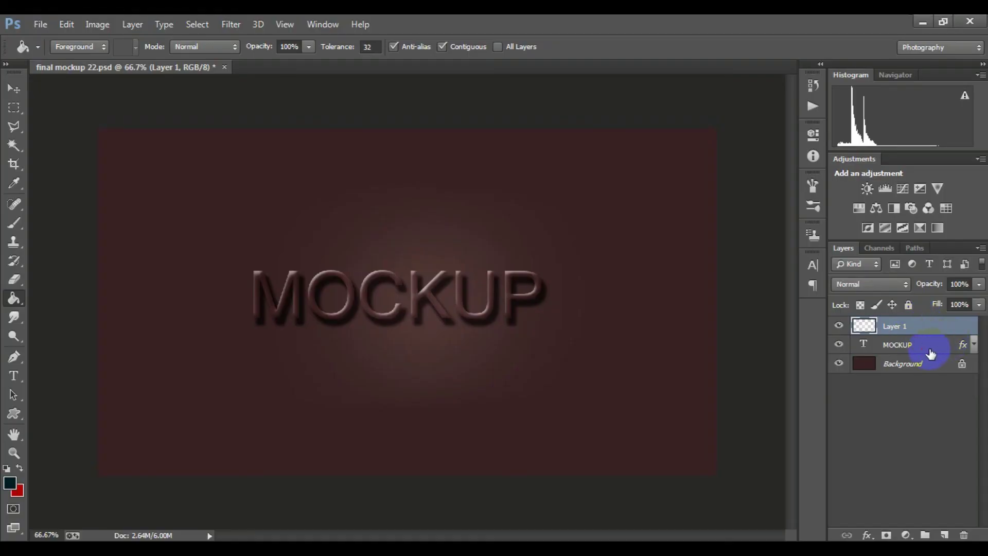
pyautogui.click(931, 354)
pyautogui.click(974, 345)
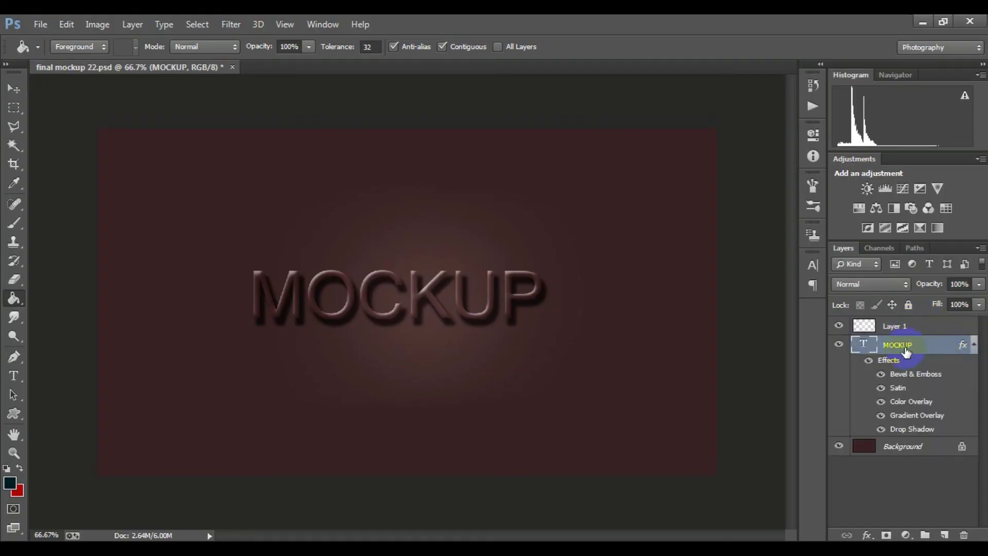
pyautogui.rightClick(906, 352)
pyautogui.click(619, 94)
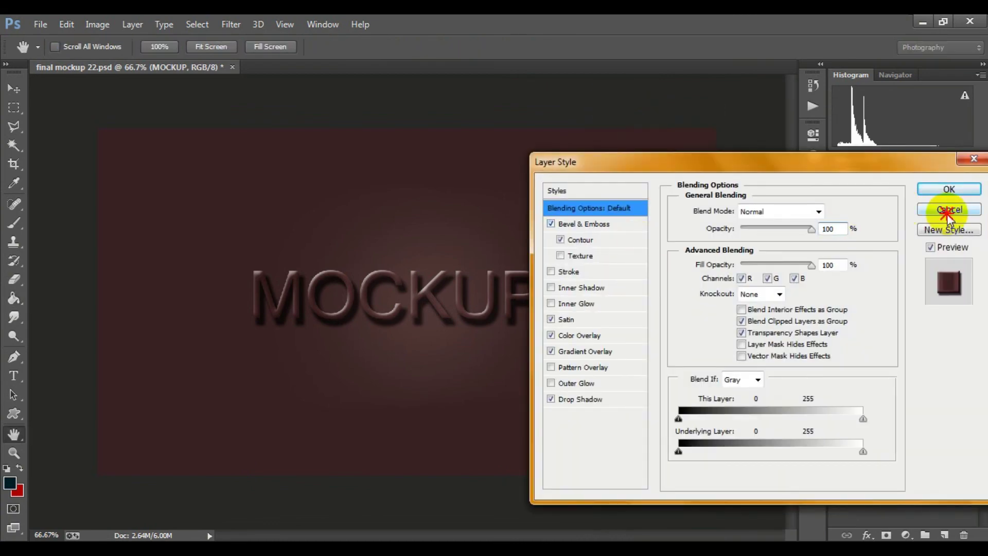
pyautogui.click(948, 213)
# Fill the Background layer with the dark teal foreground colour 001d26.
pyautogui.click(907, 450)
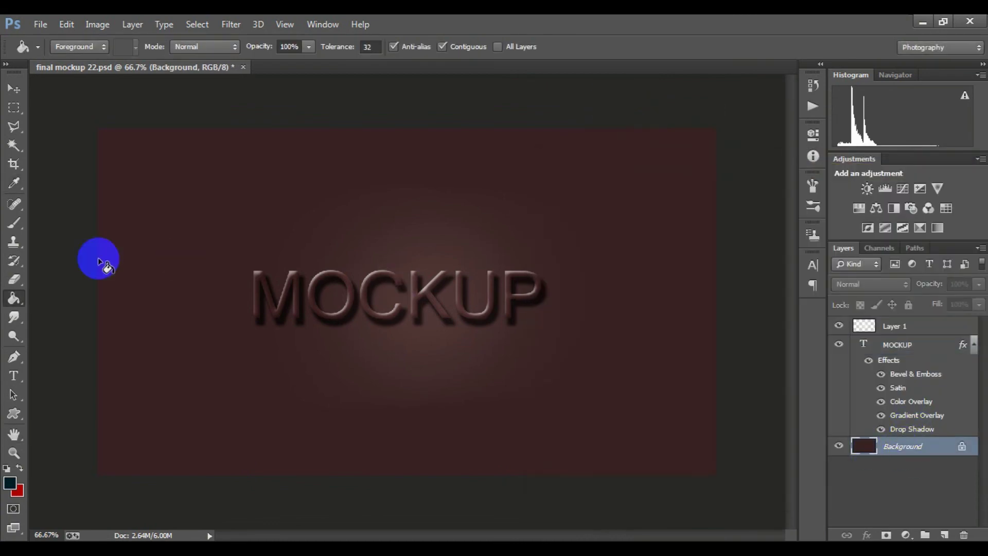
pyautogui.click(11, 486)
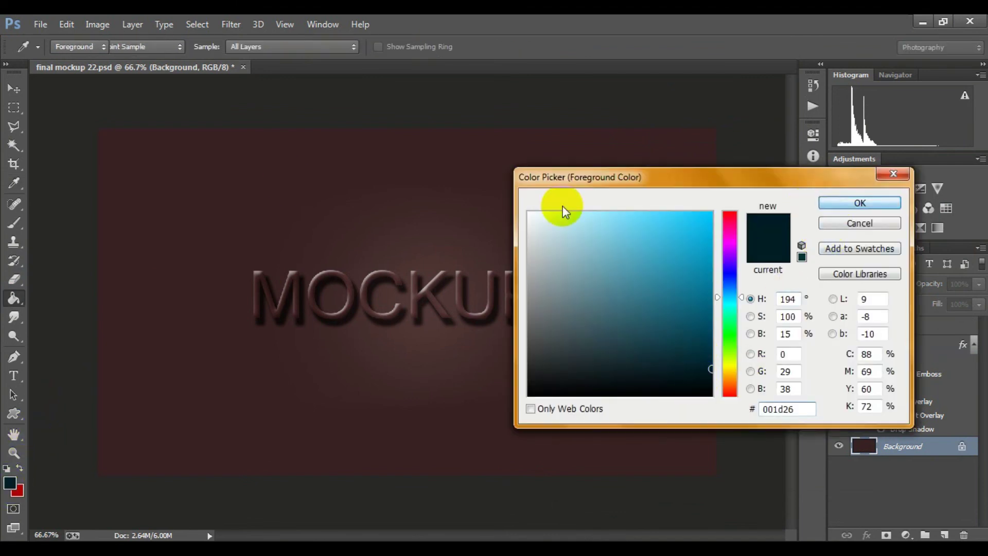
pyautogui.press('Return')
pyautogui.click(470, 276)
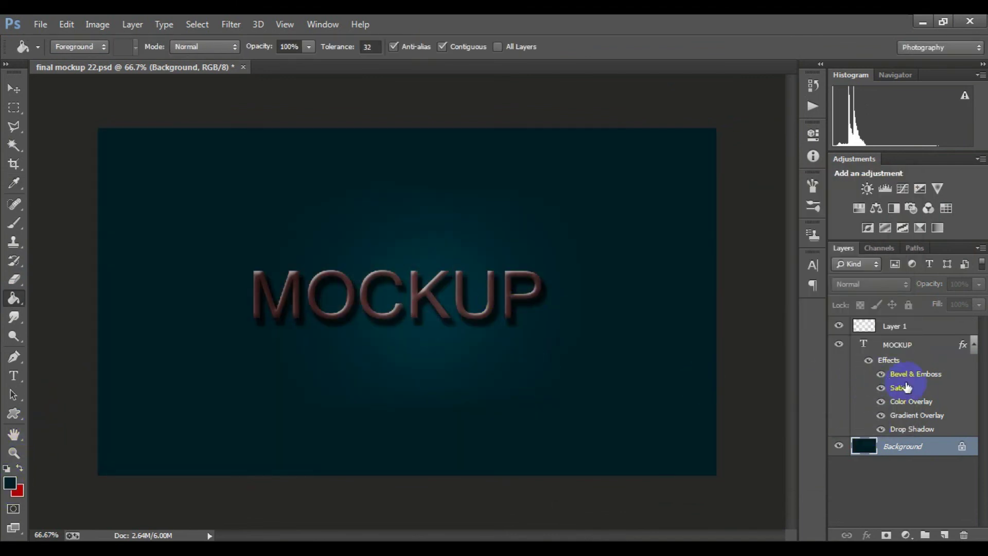
# Edit the MOCKUP layer's Color Overlay and sample the dark teal 001d26 from the canvas as its colour.
pyautogui.rightClick(911, 348)
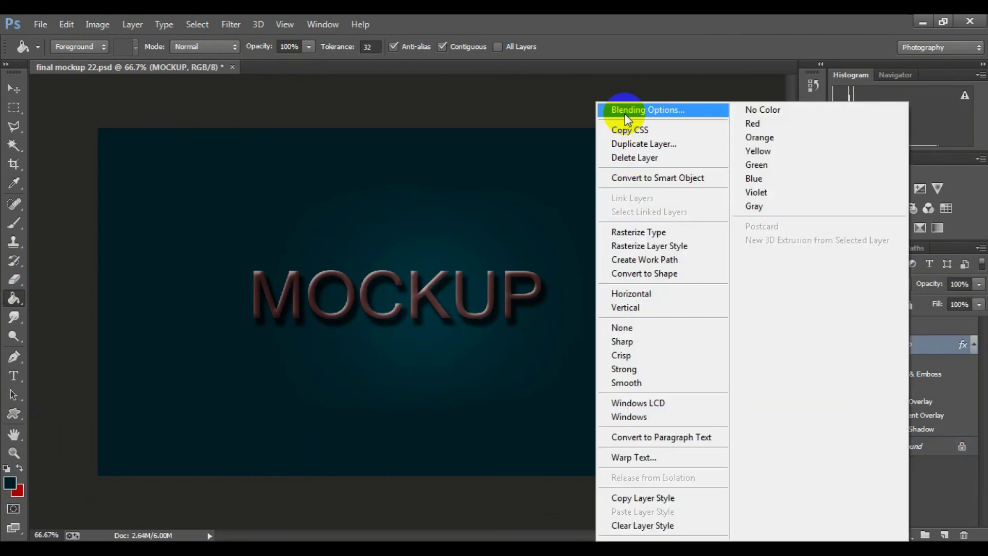
pyautogui.click(656, 283)
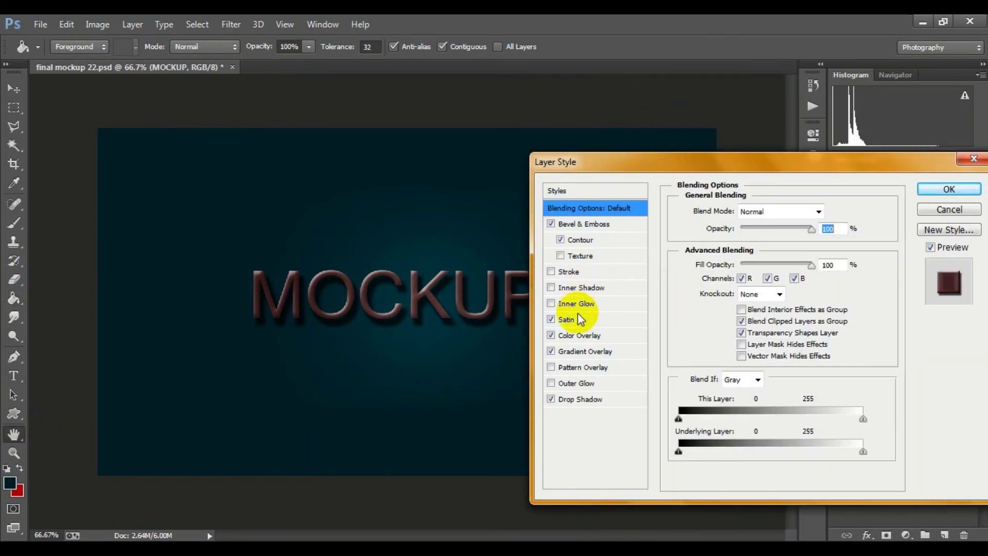
pyautogui.click(586, 335)
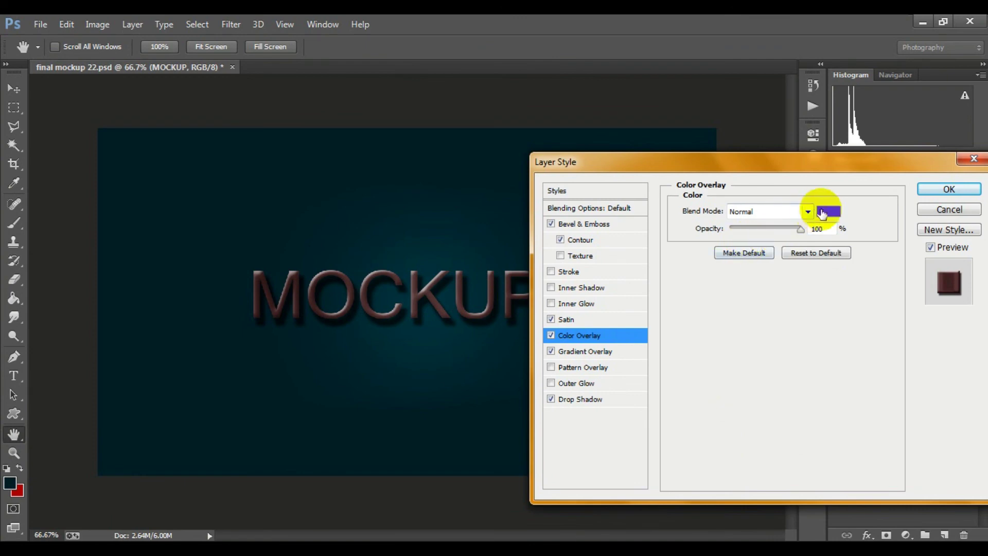
pyautogui.click(830, 212)
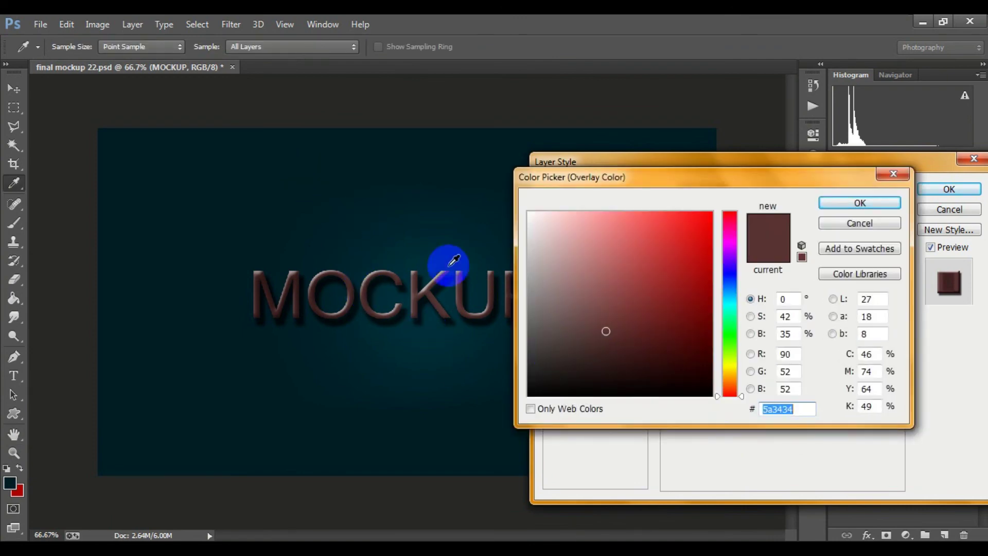
pyautogui.click(421, 237)
pyautogui.click(389, 294)
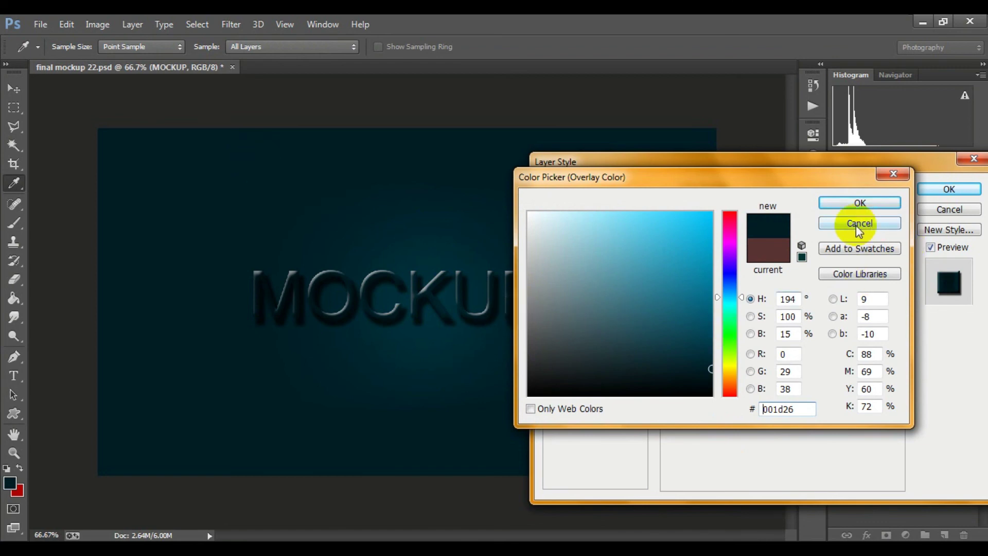
# Try overlay colours such as blue 005c79 and green 046844, and resample the background's dark teal 001d26.
pyautogui.moveTo(706, 304)
pyautogui.mouseDown()
pyautogui.moveTo(711, 285)
pyautogui.moveTo(716, 314)
pyautogui.mouseUp()
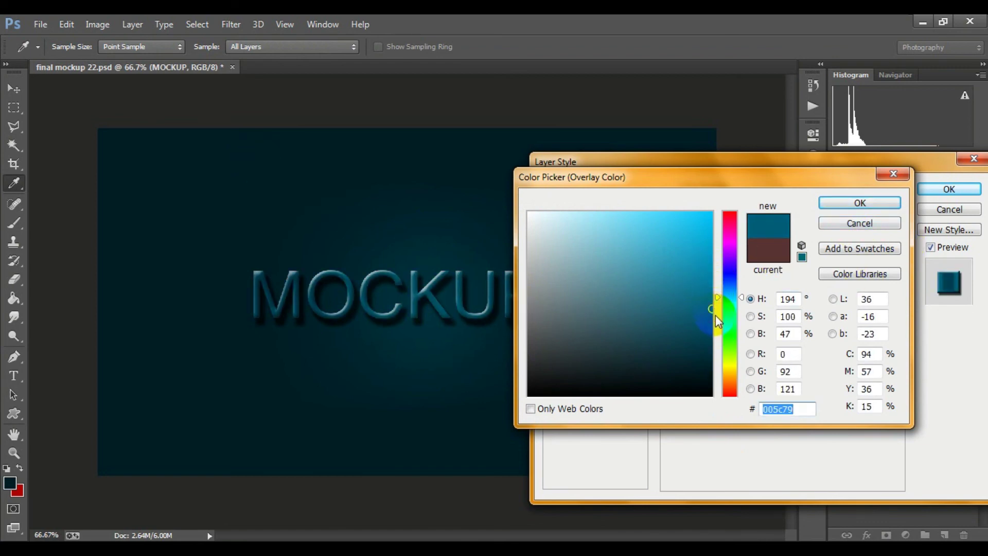
pyautogui.click(717, 315)
pyautogui.click(705, 323)
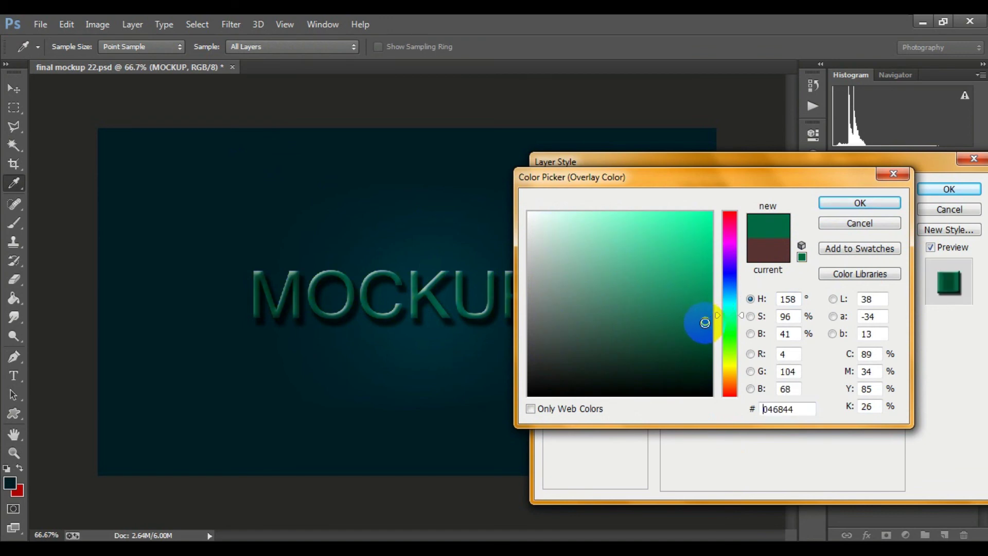
pyautogui.click(470, 227)
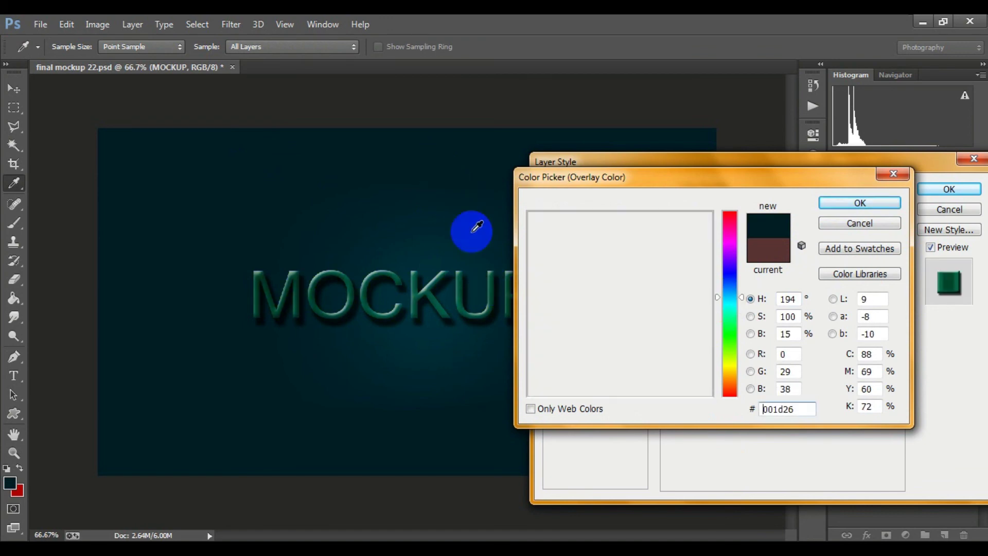
# Set the text's overlay colour to the slightly lighter teal 053e50 and apply the layer style.
pyautogui.click(702, 316)
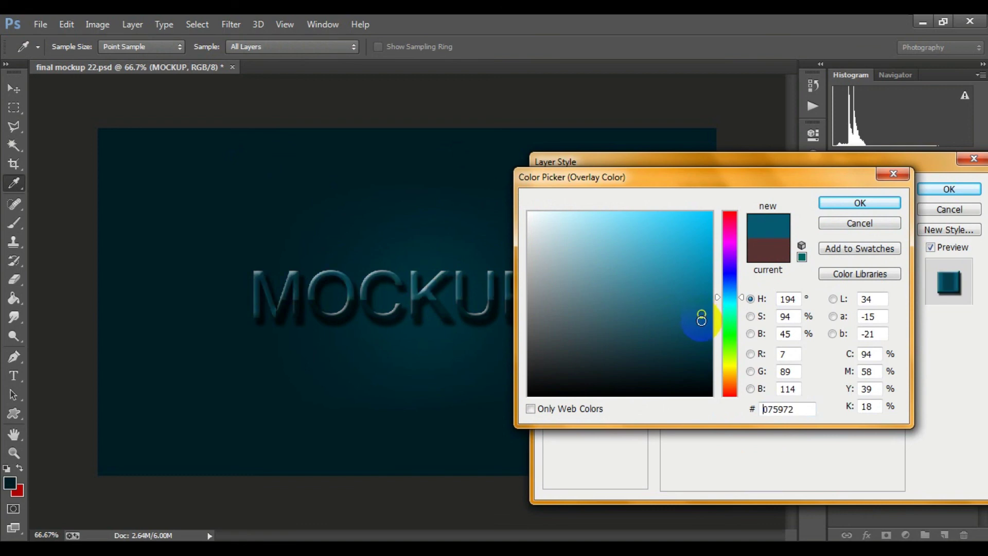
pyautogui.click(696, 333)
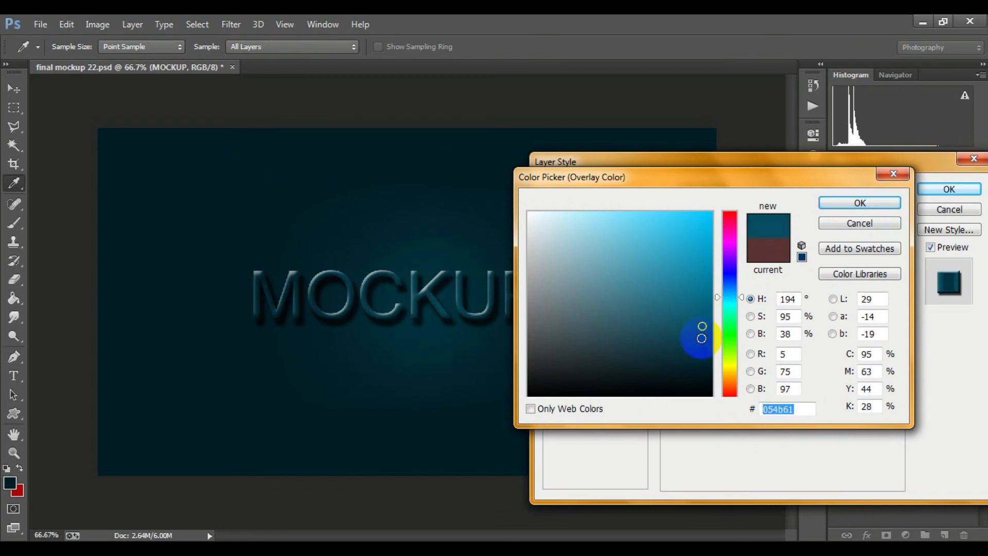
pyautogui.click(859, 204)
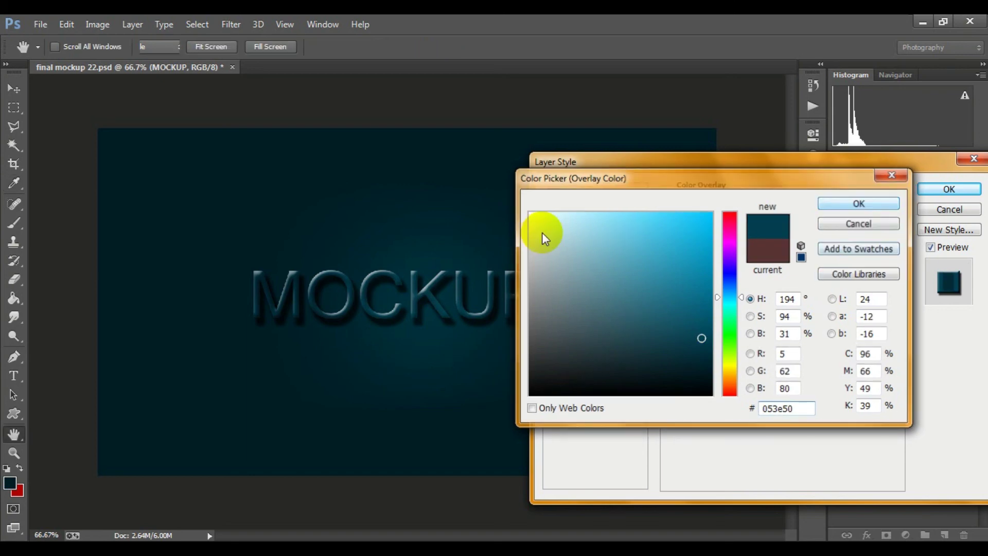
pyautogui.click(950, 190)
pyautogui.press('g')
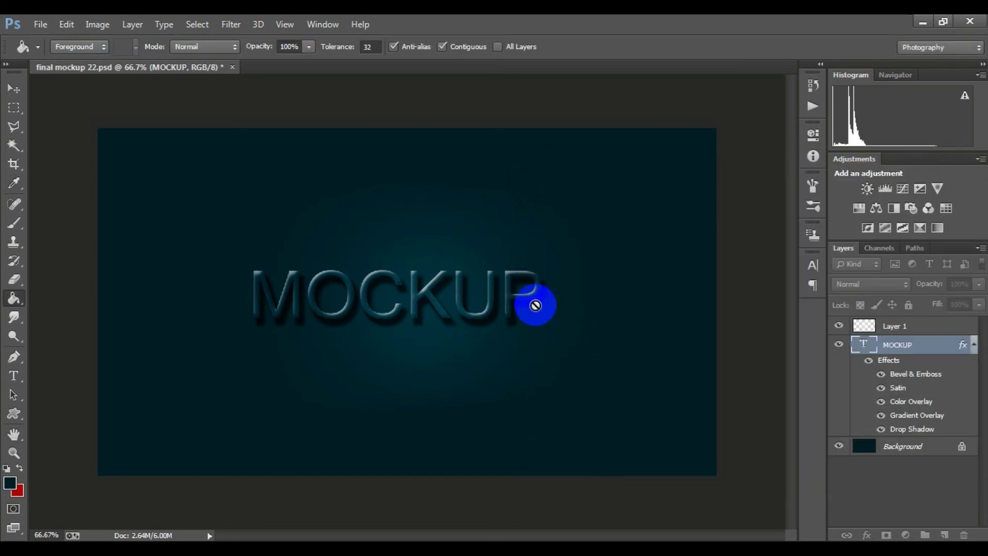
pyautogui.keyDown('ctrl'); pyautogui.click(450, 269); pyautogui.keyUp('ctrl')
pyautogui.keyDown('ctrl'); pyautogui.keyDown('alt'); pyautogui.click(475, 325); pyautogui.keyUp('alt'); pyautogui.keyUp('ctrl')
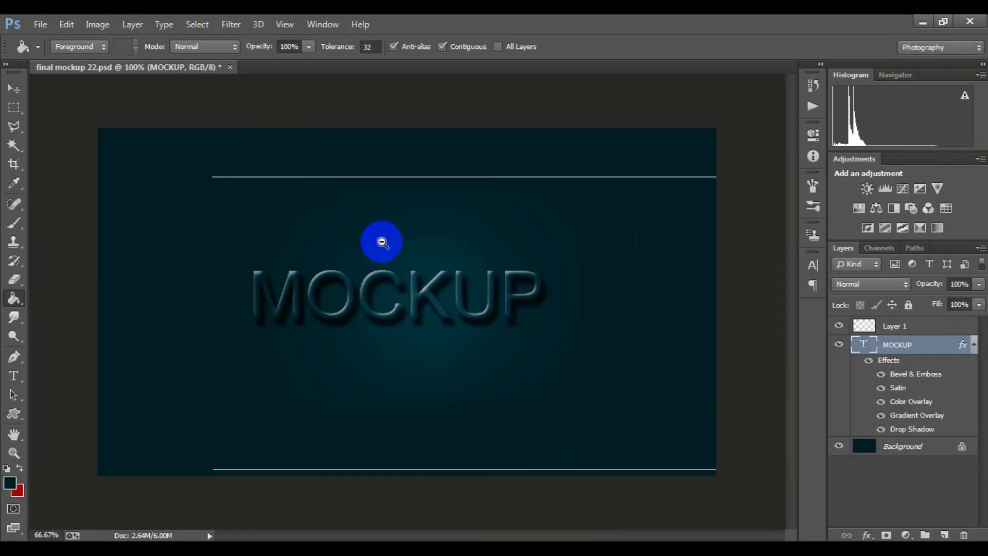
pyautogui.keyDown('ctrl'); pyautogui.keyDown('alt'); pyautogui.click(380, 238); pyautogui.keyUp('alt'); pyautogui.keyUp('ctrl')
pyautogui.keyDown('ctrl'); pyautogui.click(453, 287); pyautogui.keyUp('ctrl')
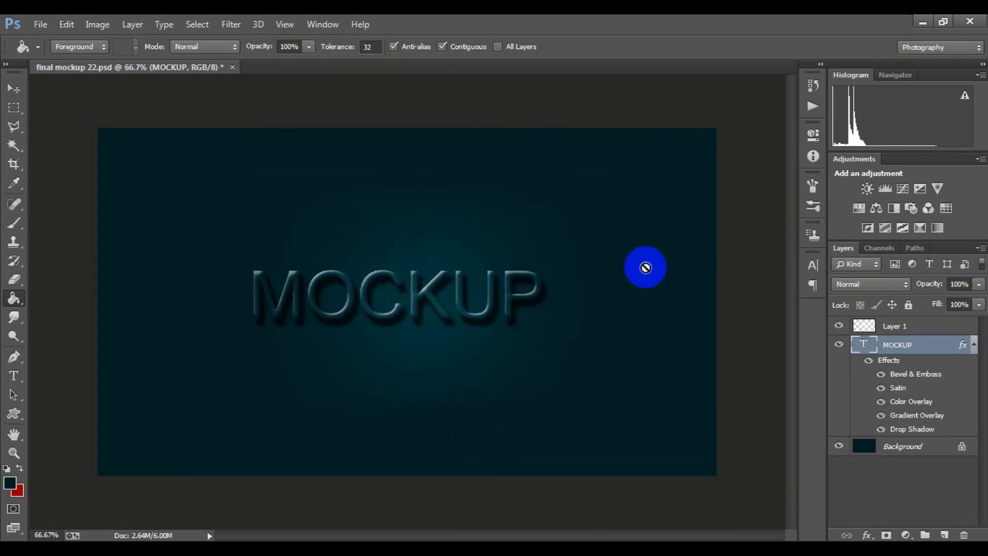